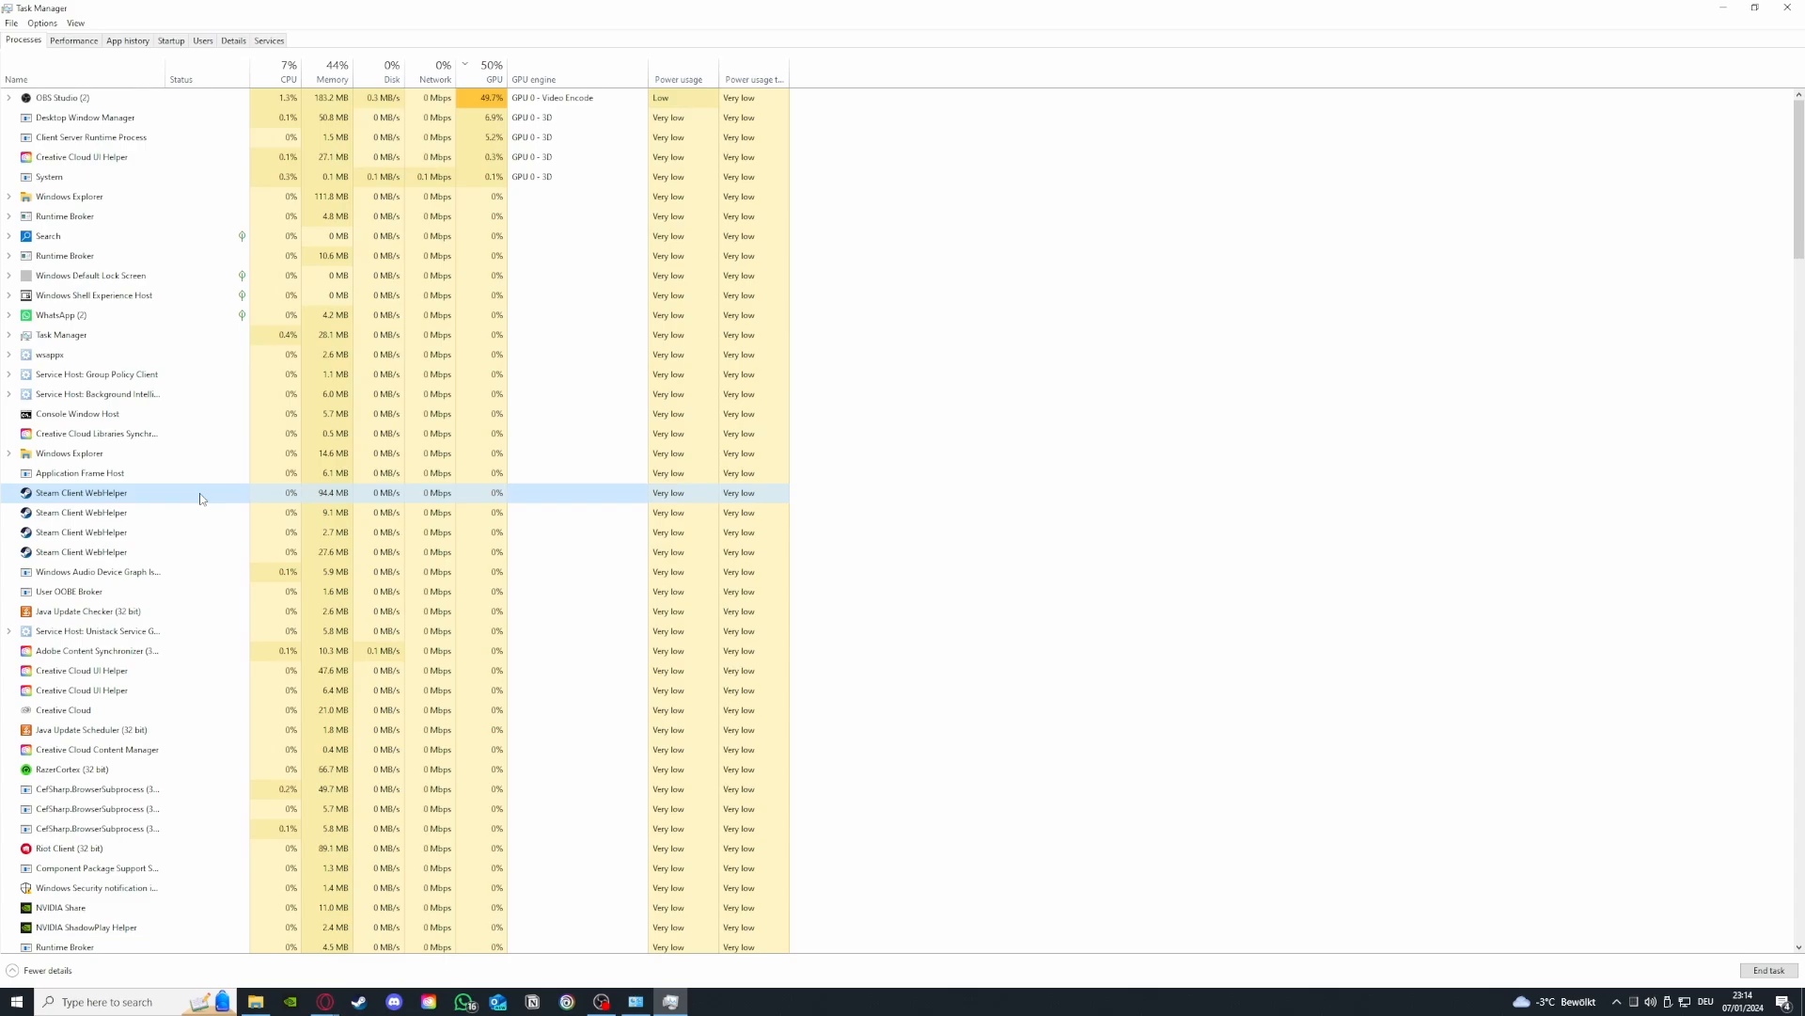
End the selected Steam Client WebHelper process.
{"action": "right_click", "coordinate": [200, 498]}
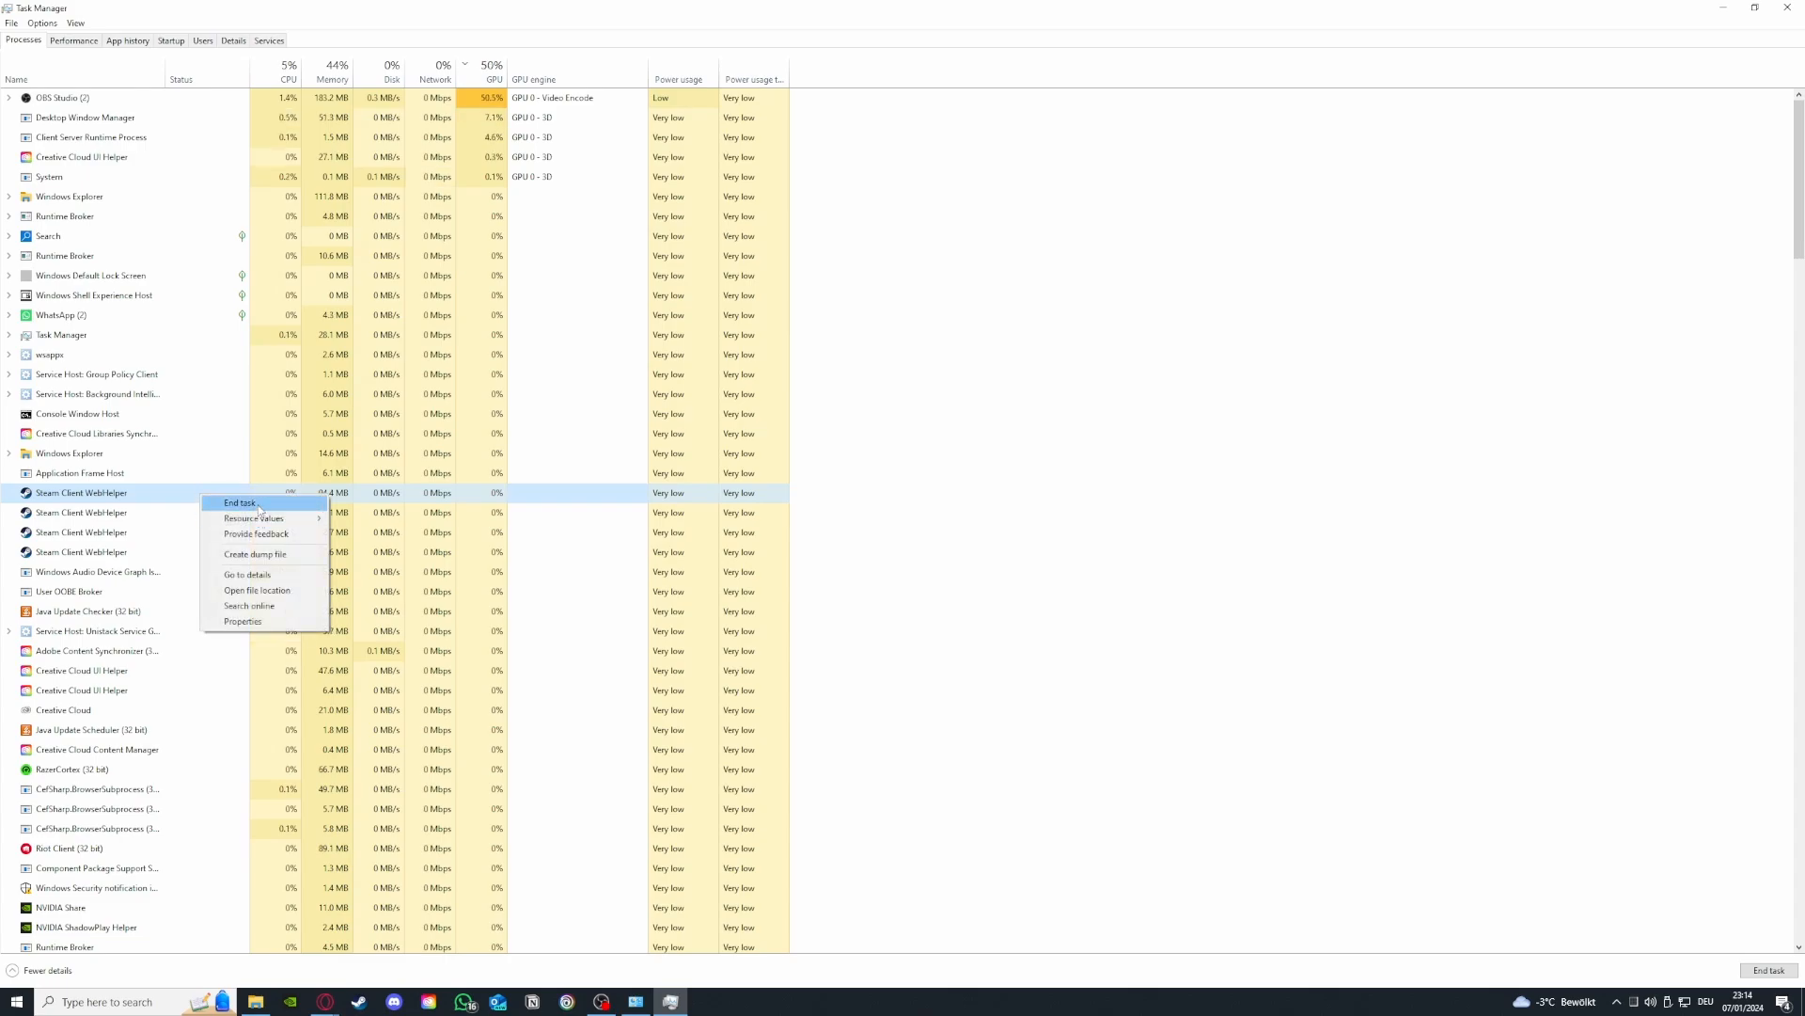
{"action": "left_click", "coordinate": [257, 505]}
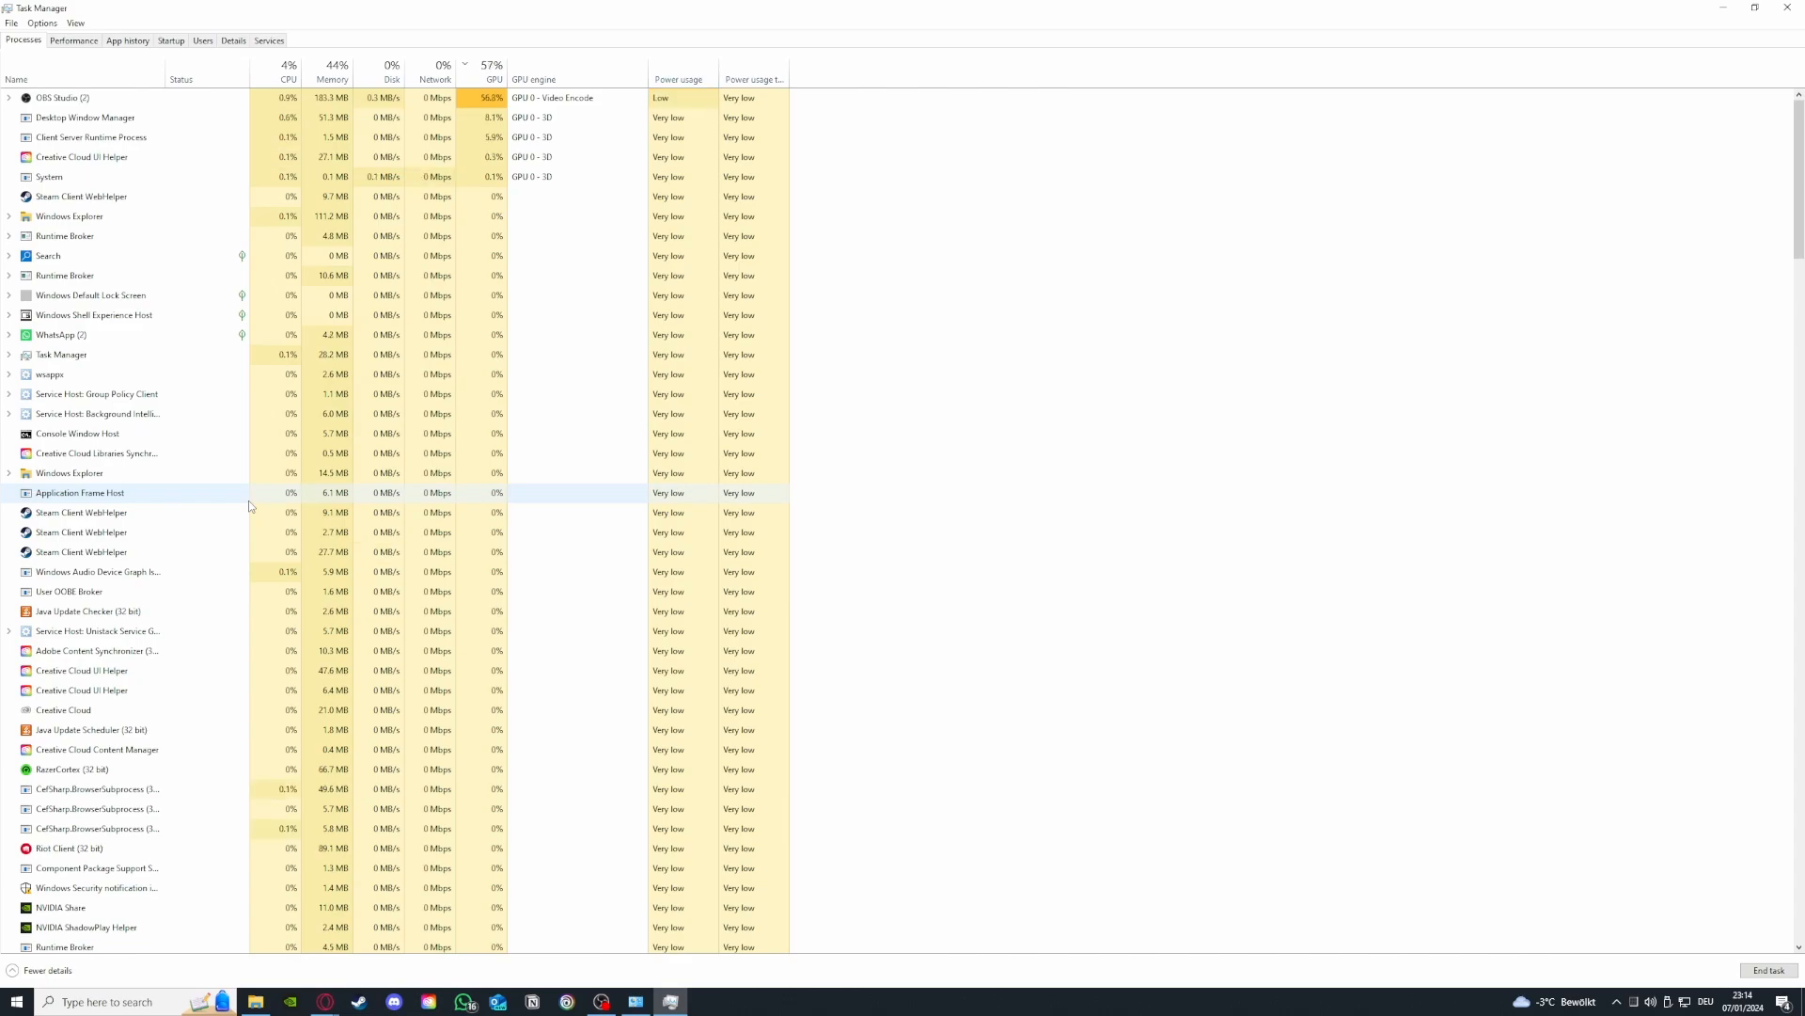
View the performance graphs for the CPU and GPU 0.
{"action": "left_click", "coordinate": [98, 44]}
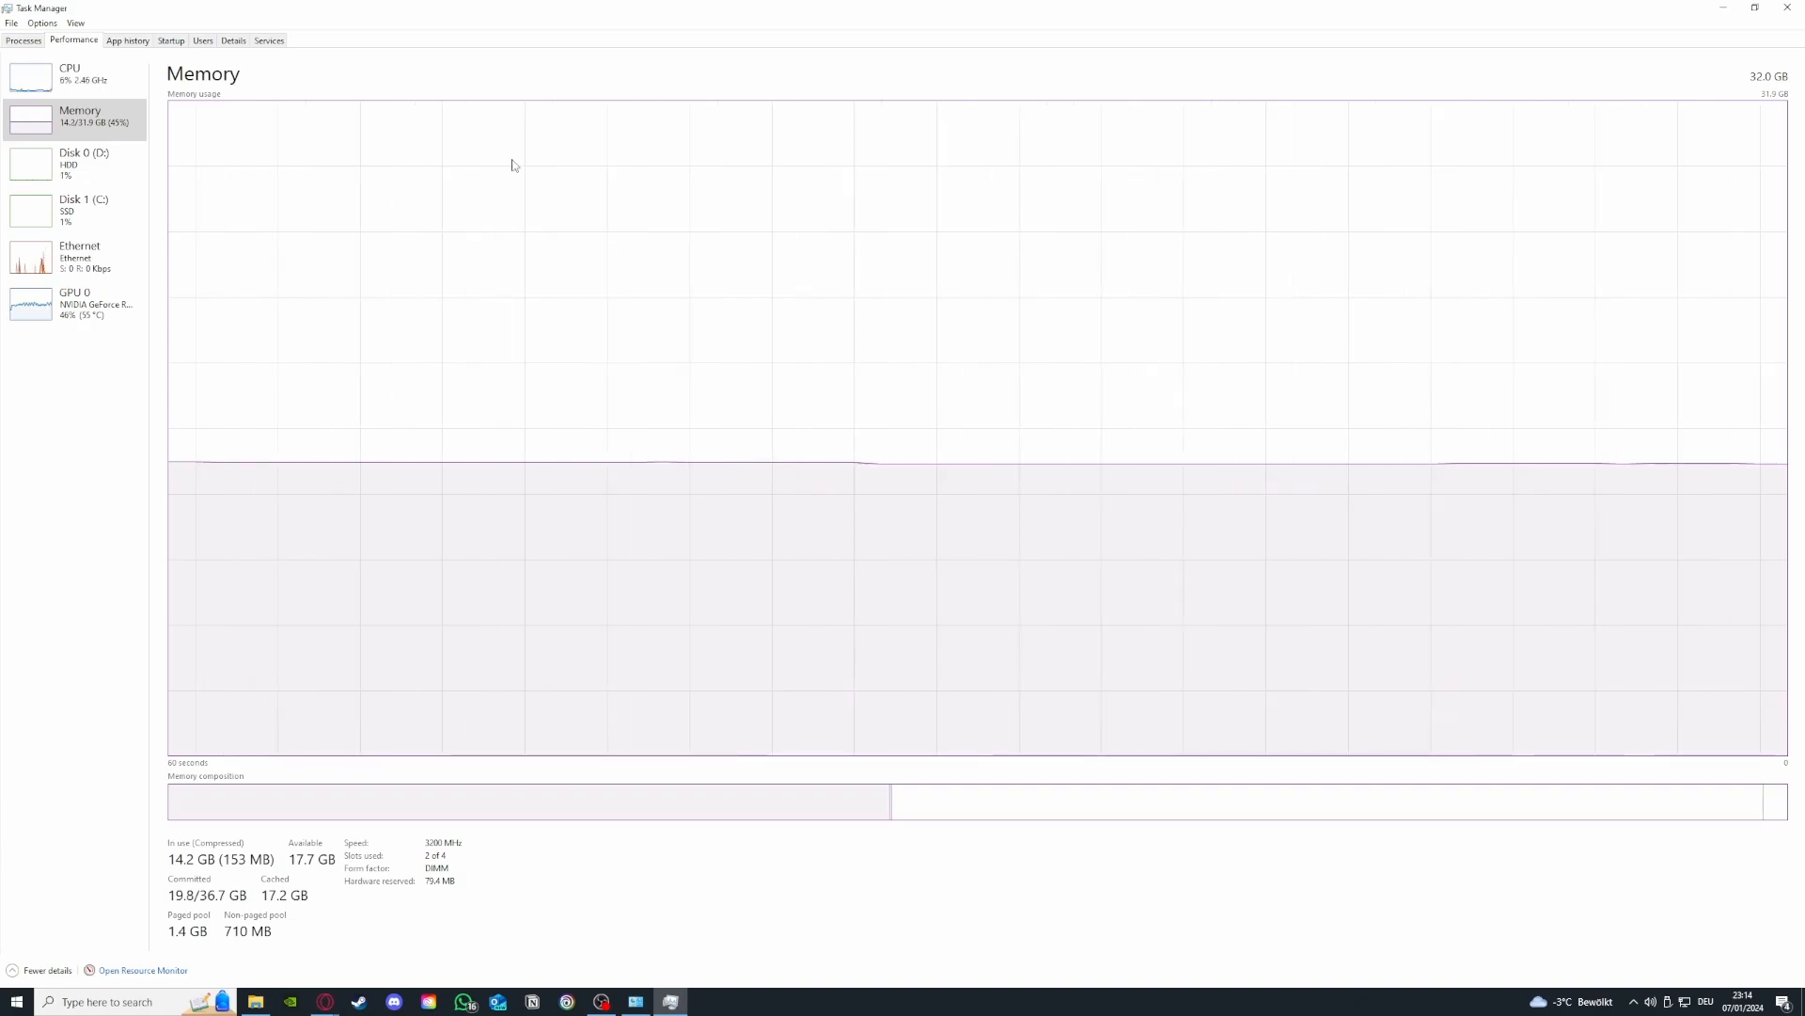
{"action": "left_click", "coordinate": [68, 94]}
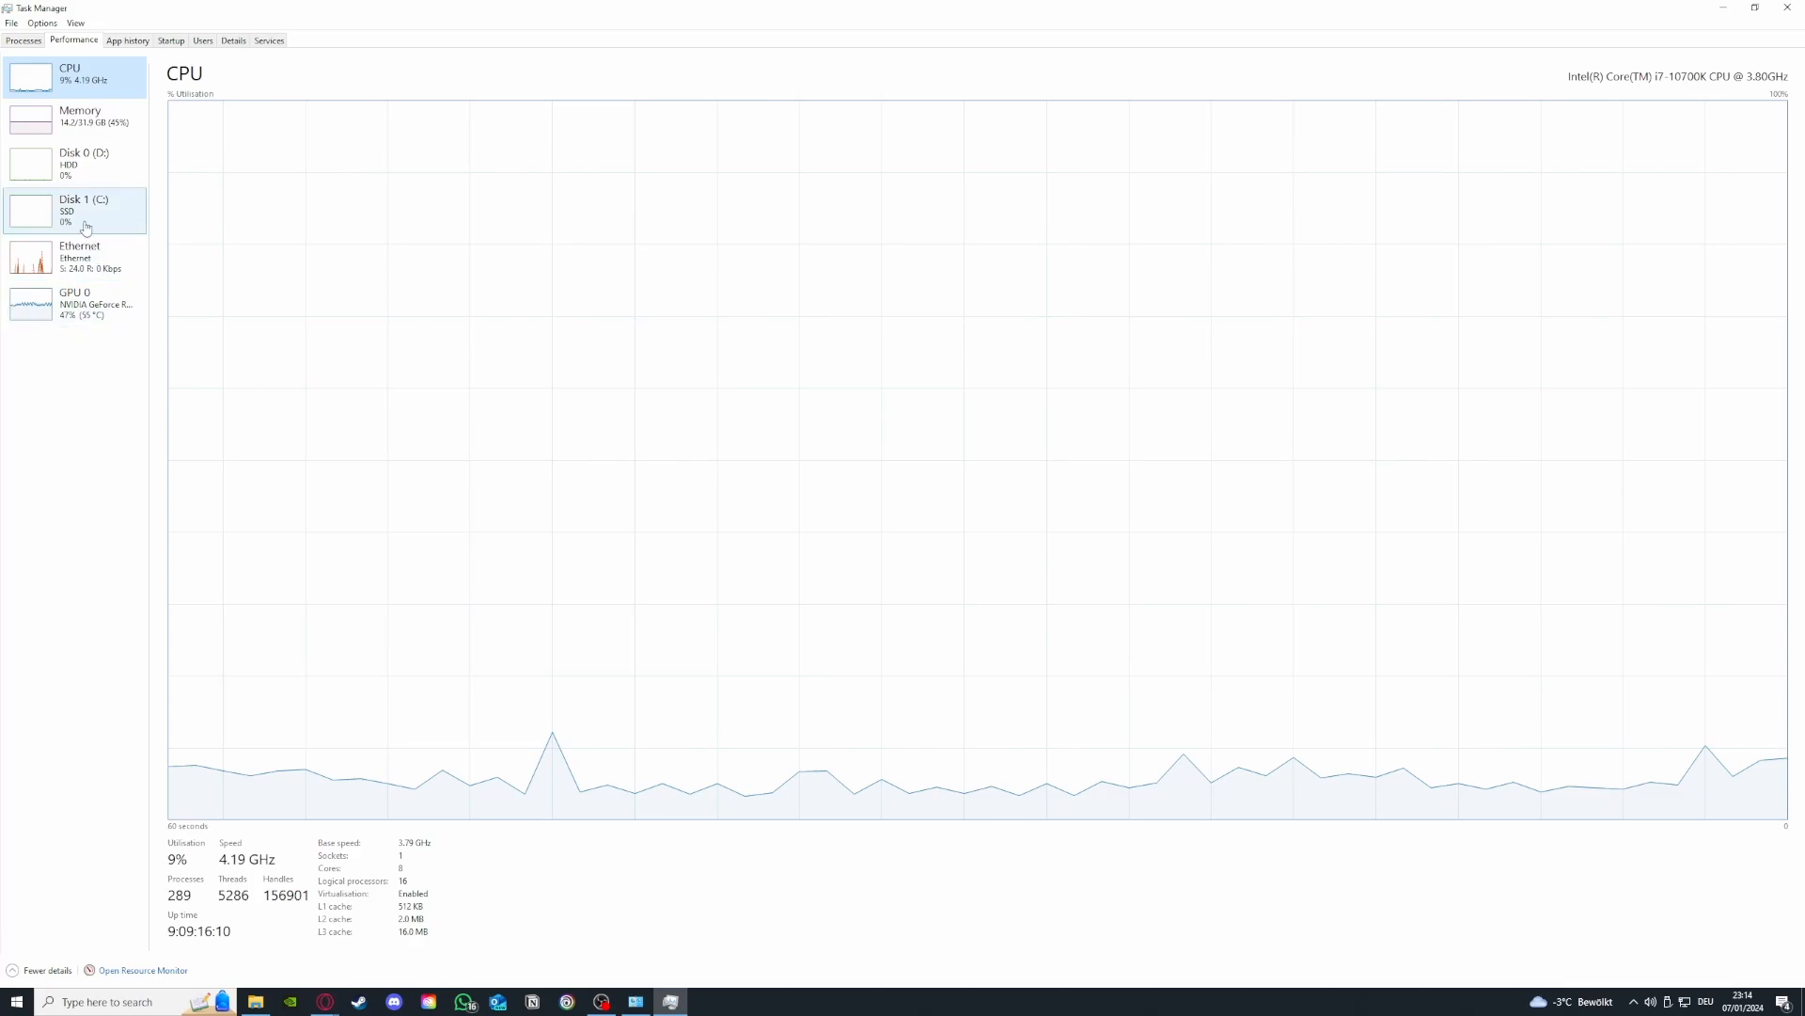
{"action": "left_click", "coordinate": [76, 303]}
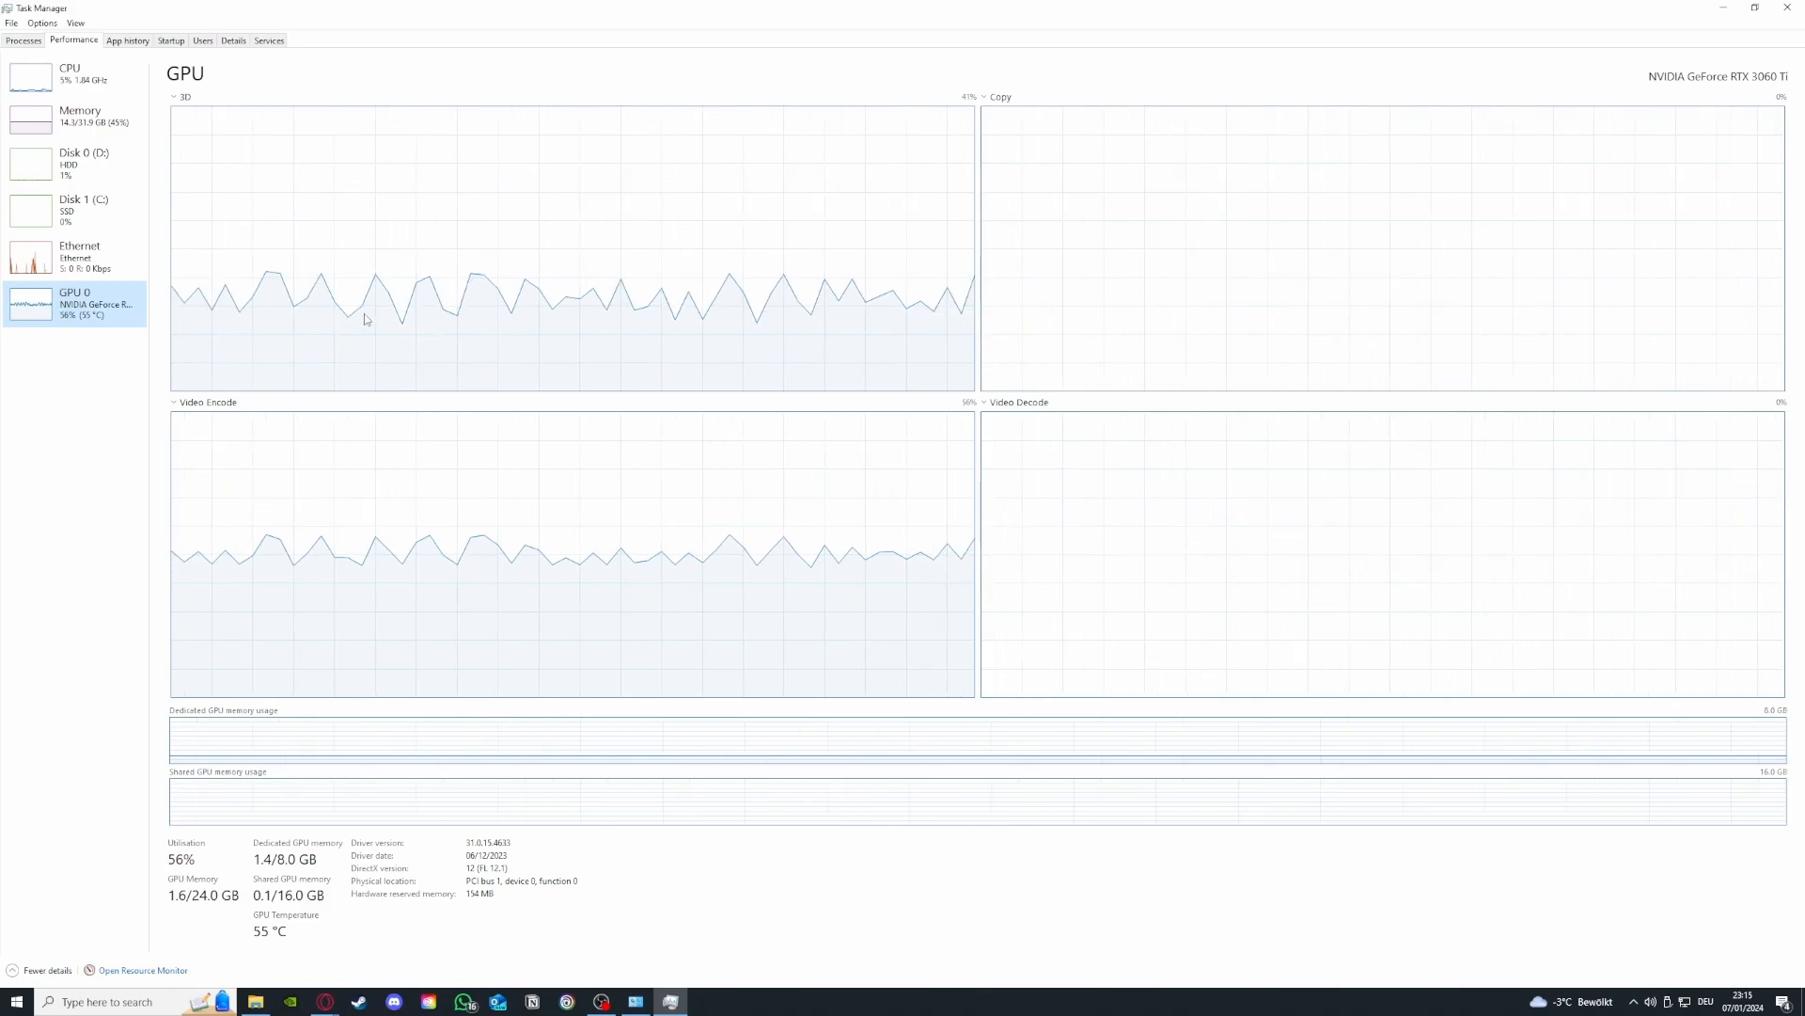
Return to the list of running processes and look through it for resource usage.
{"action": "left_click", "coordinate": [23, 41]}
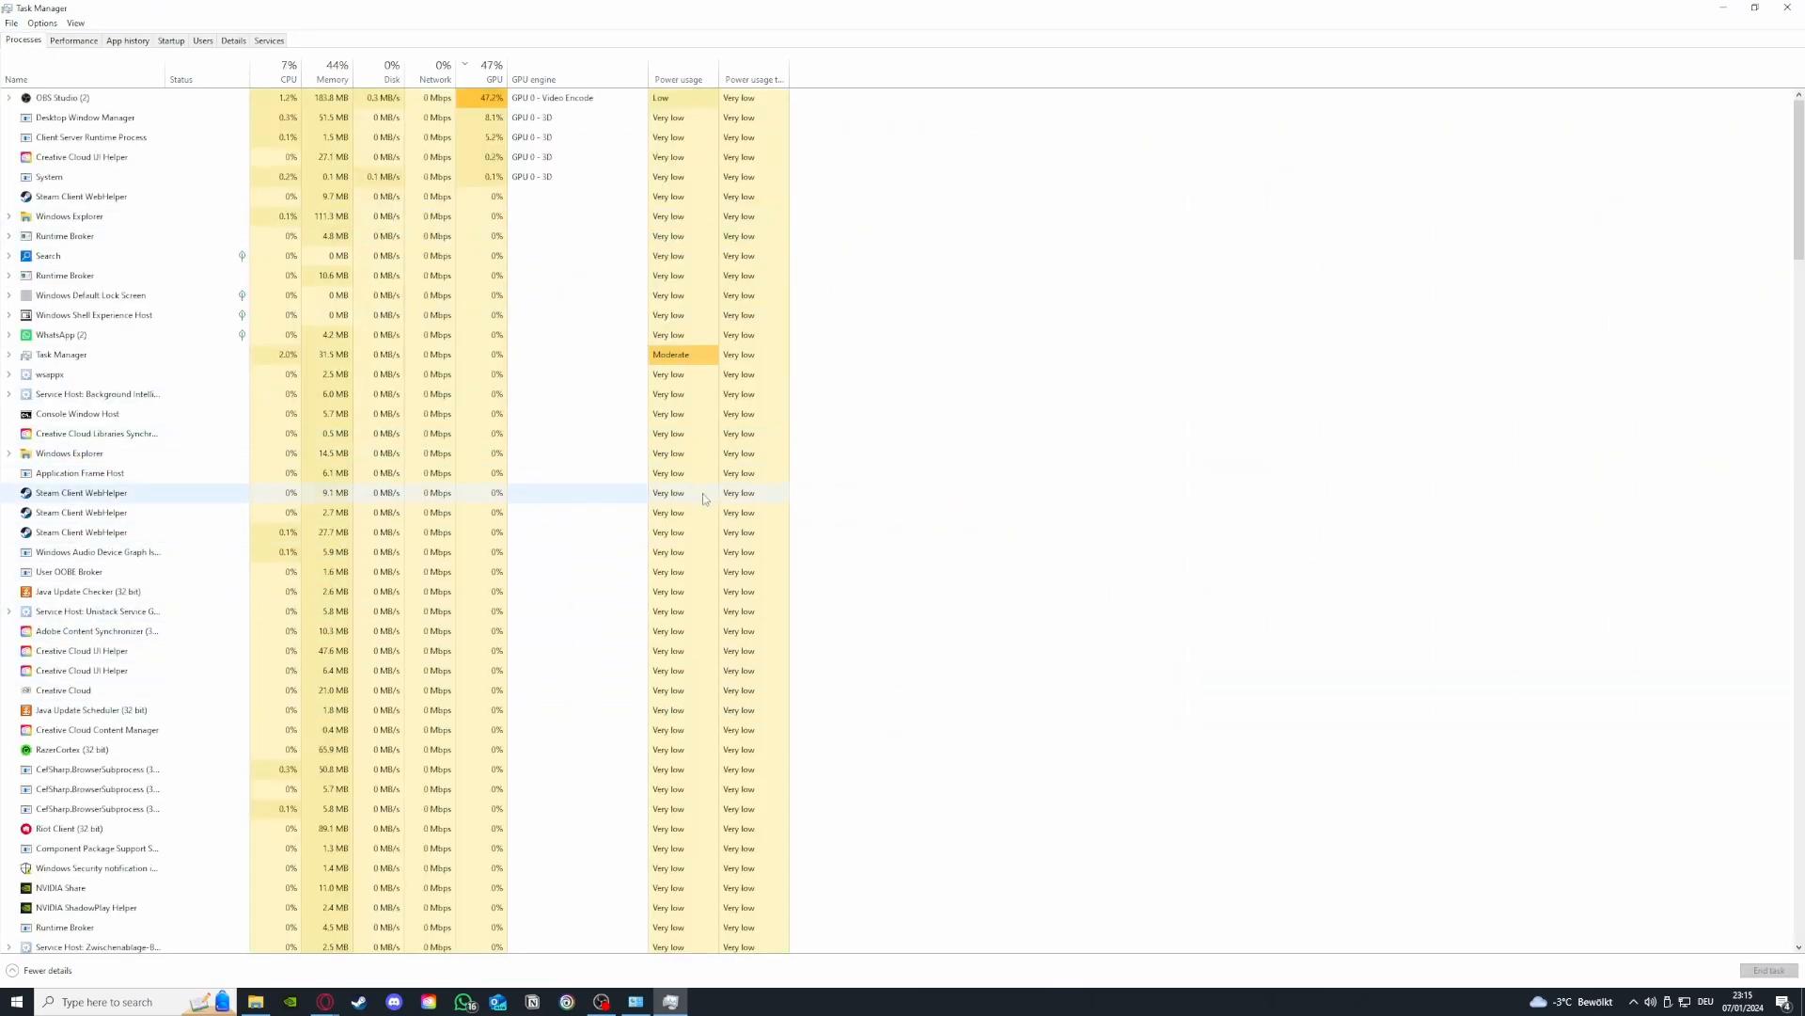
{"action": "scroll", "coordinate": [196, 519], "scroll_direction": "down", "scroll_amount": 2}
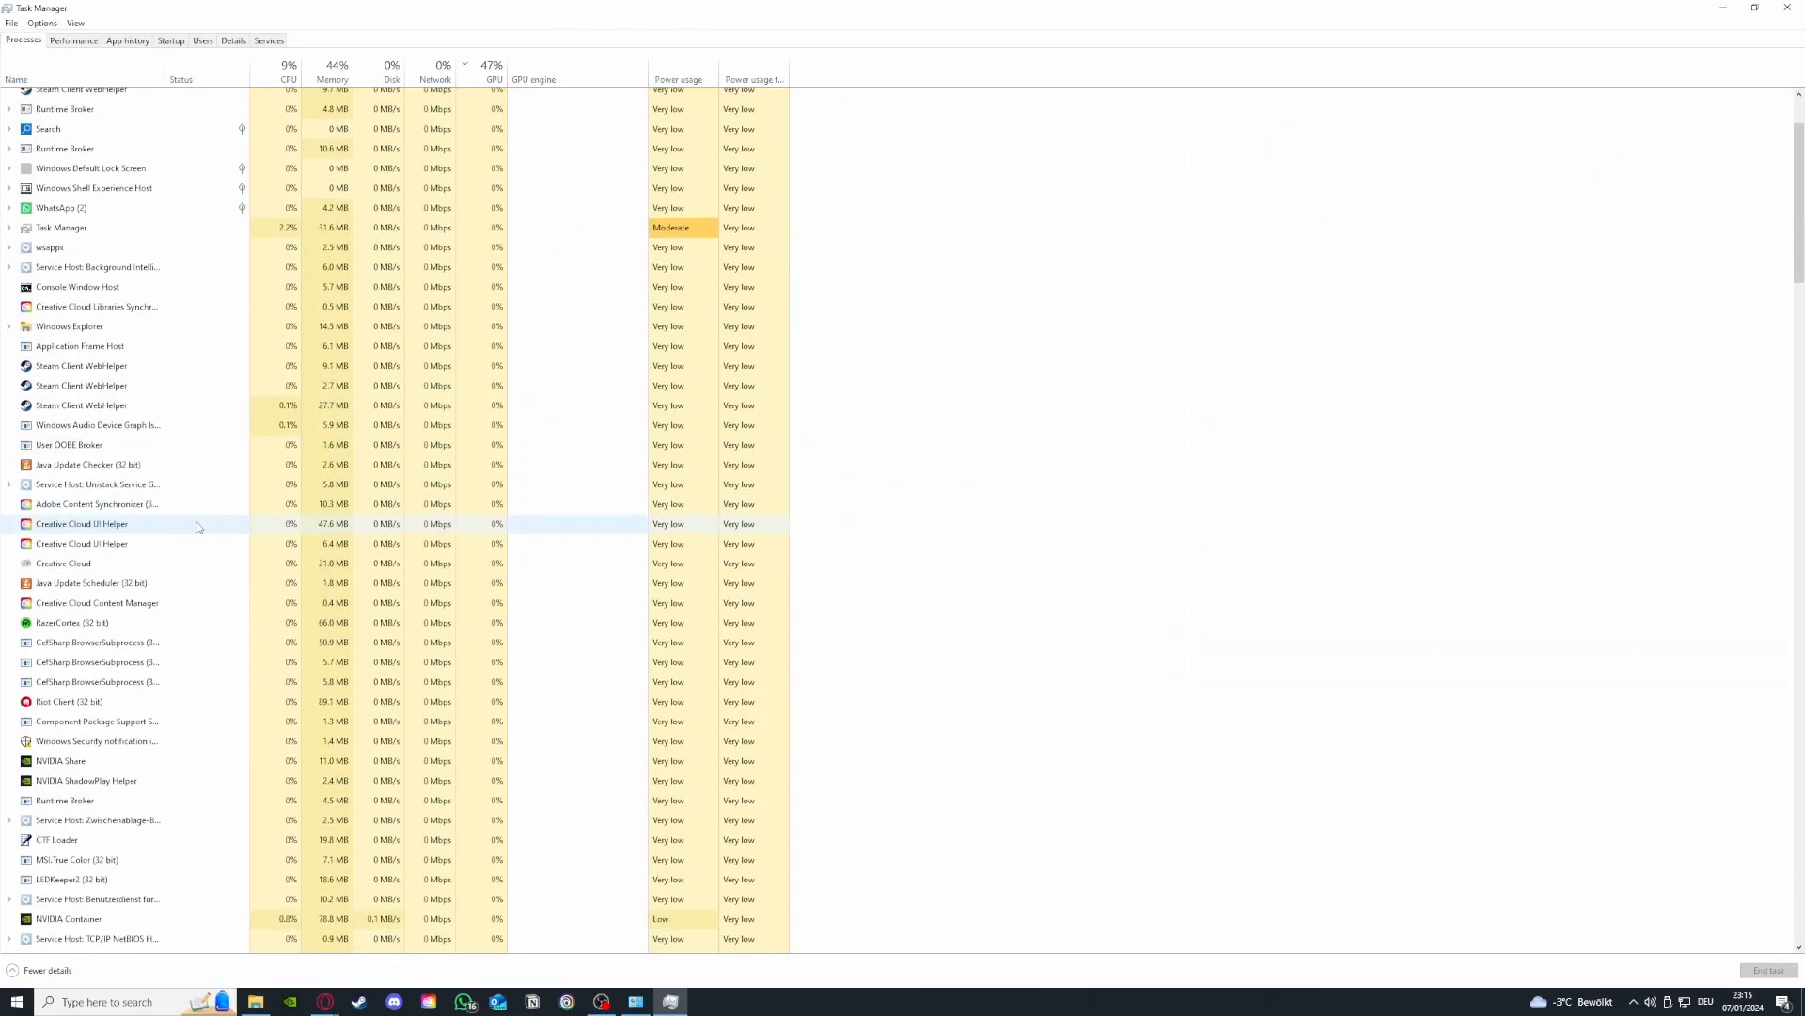
{"action": "scroll", "coordinate": [218, 523], "scroll_direction": "up", "scroll_amount": 2}
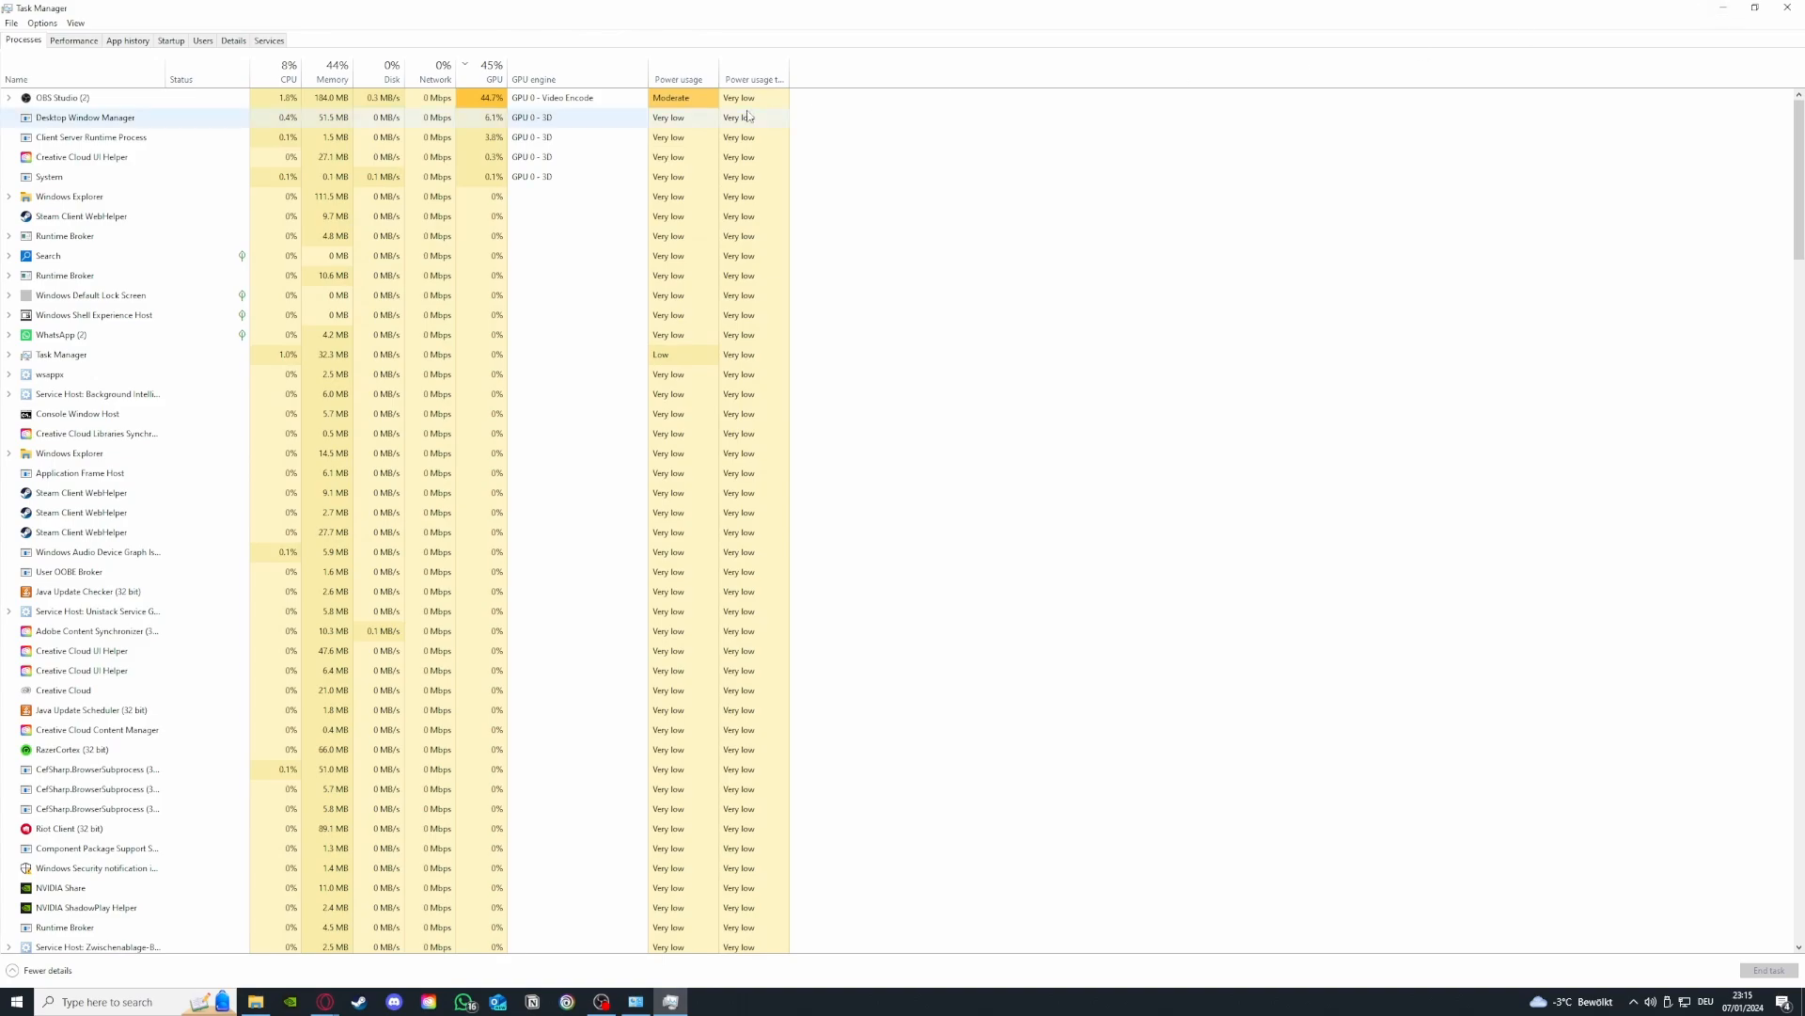
Show the startup programs, check the enable and disable options for Parsec and iCUE, and close Task Manager.
{"action": "left_click", "coordinate": [135, 45]}
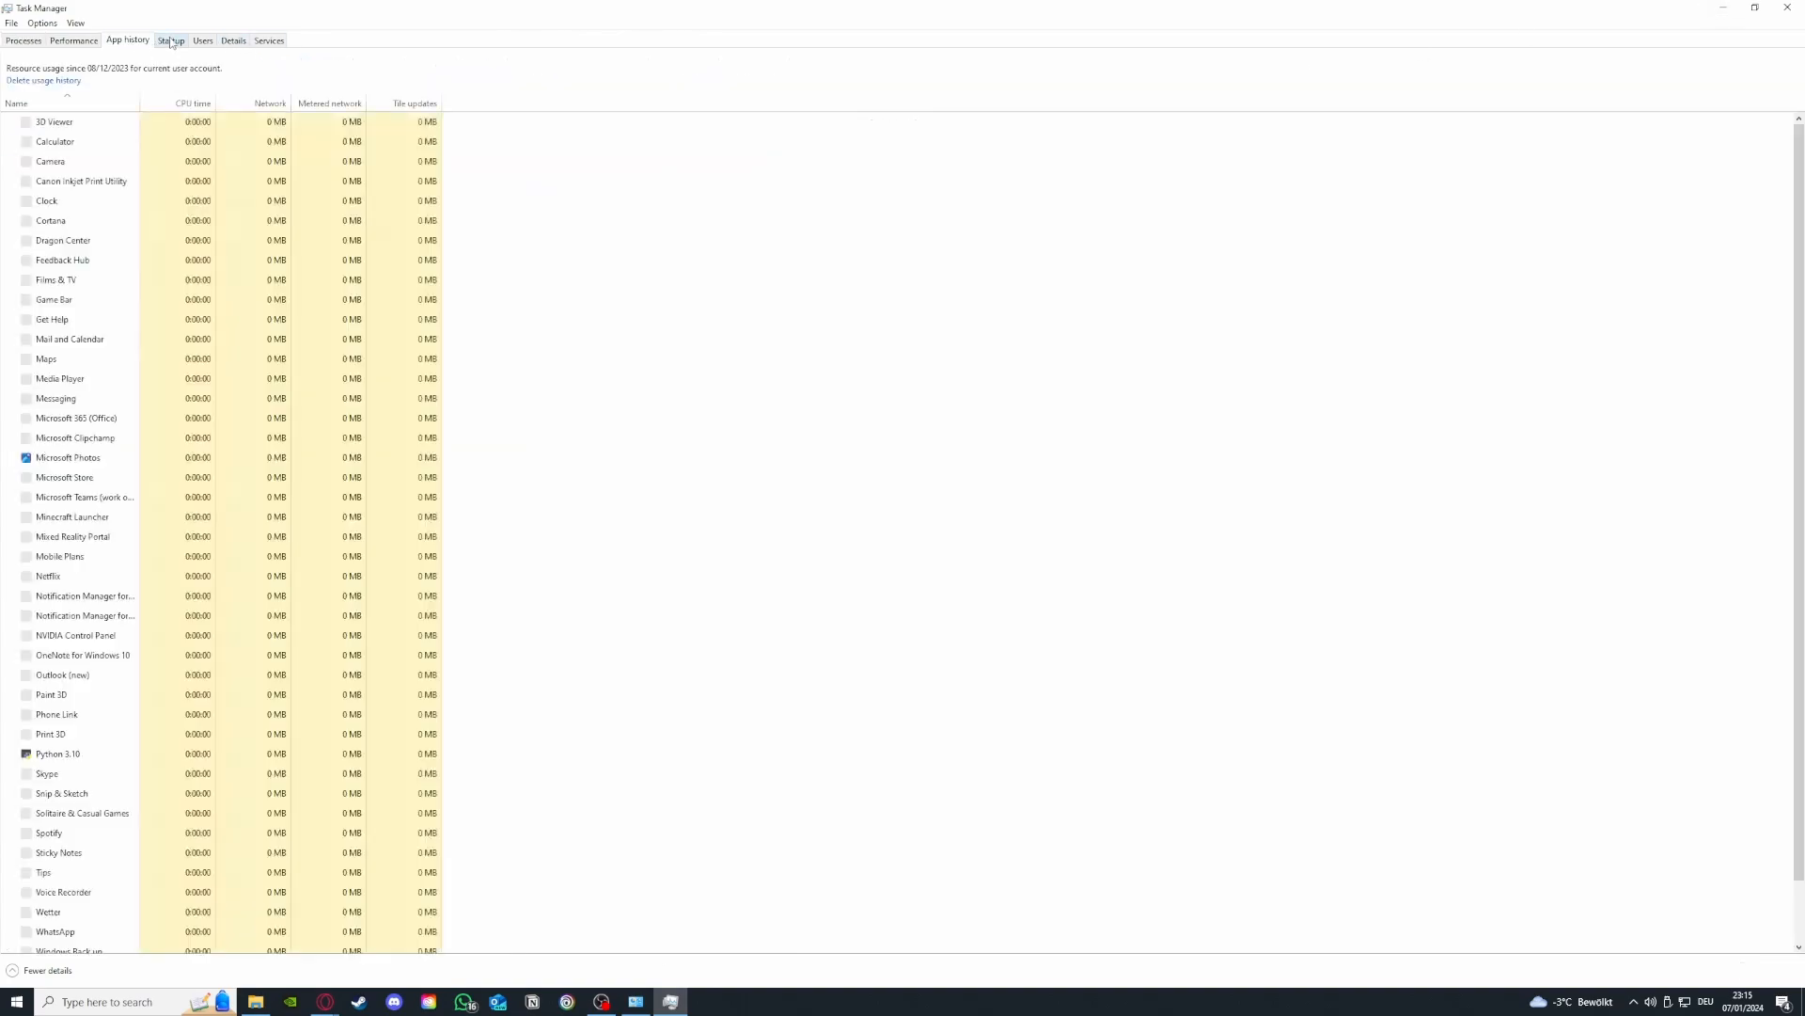
{"action": "key", "text": "ctrl+Tab"}
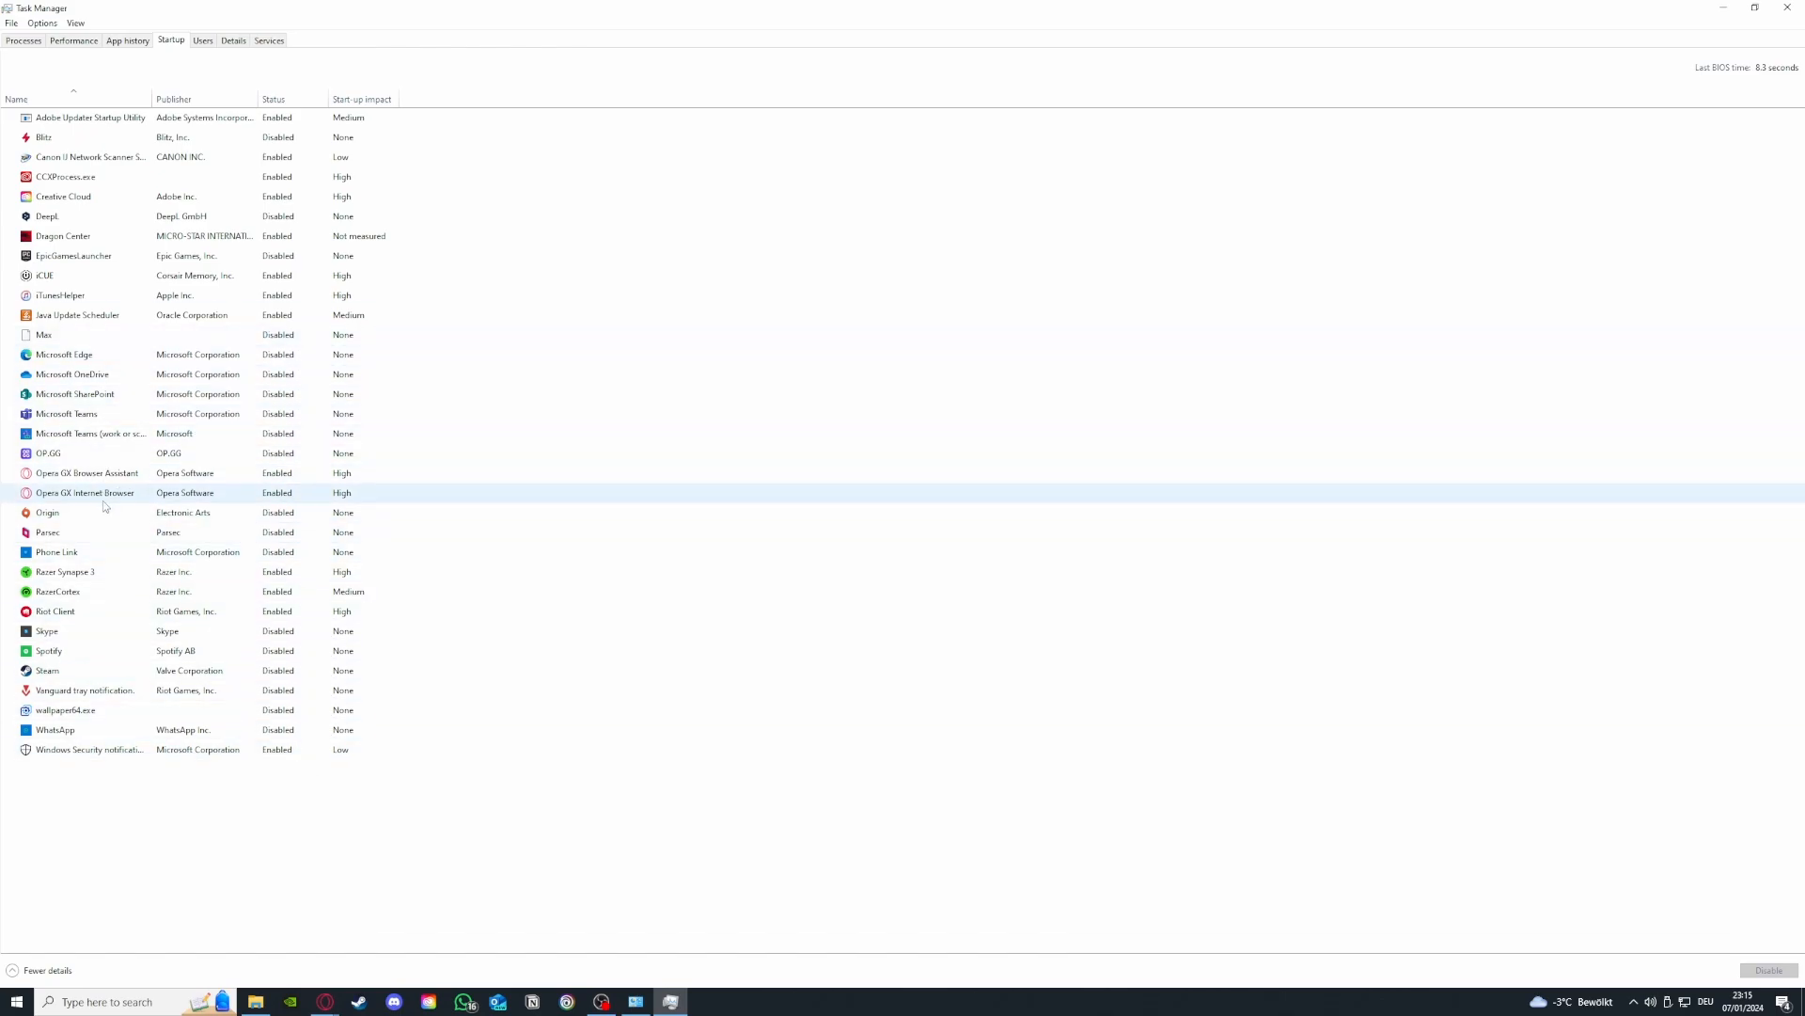
{"action": "left_click", "coordinate": [96, 533]}
{"action": "right_click", "coordinate": [118, 533]}
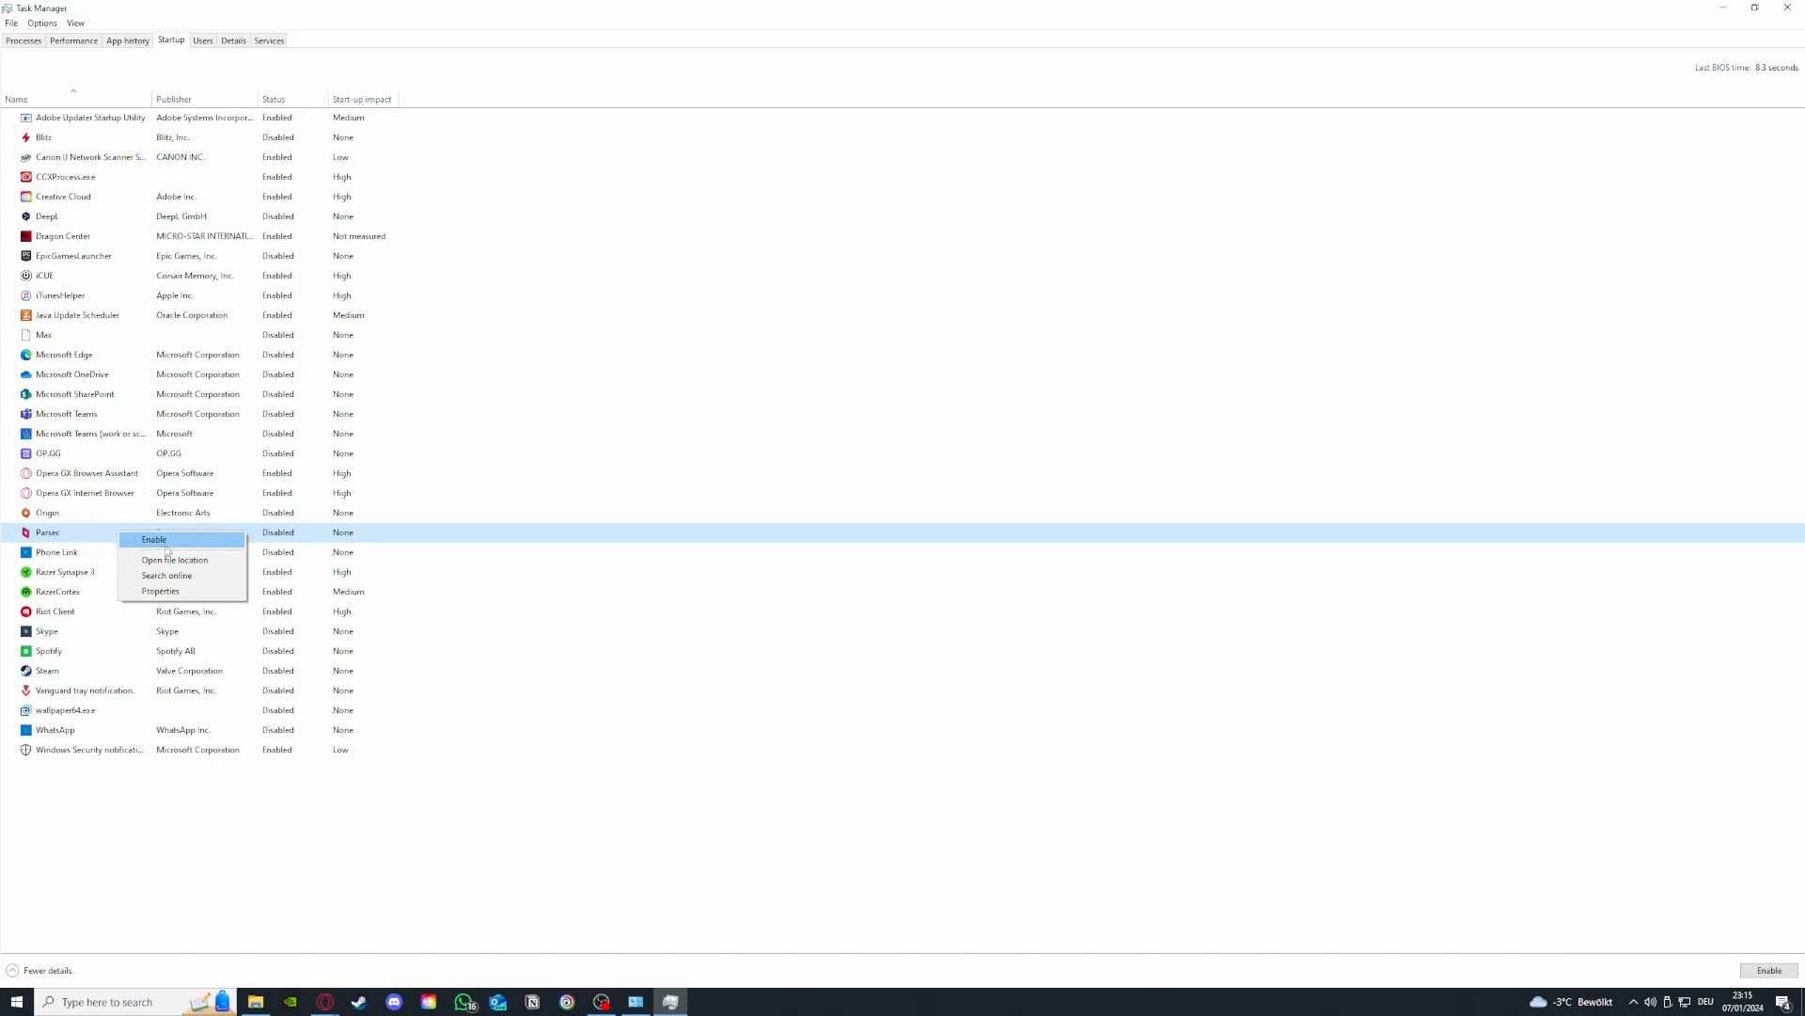
{"action": "left_click", "coordinate": [172, 285]}
{"action": "right_click", "coordinate": [106, 281]}
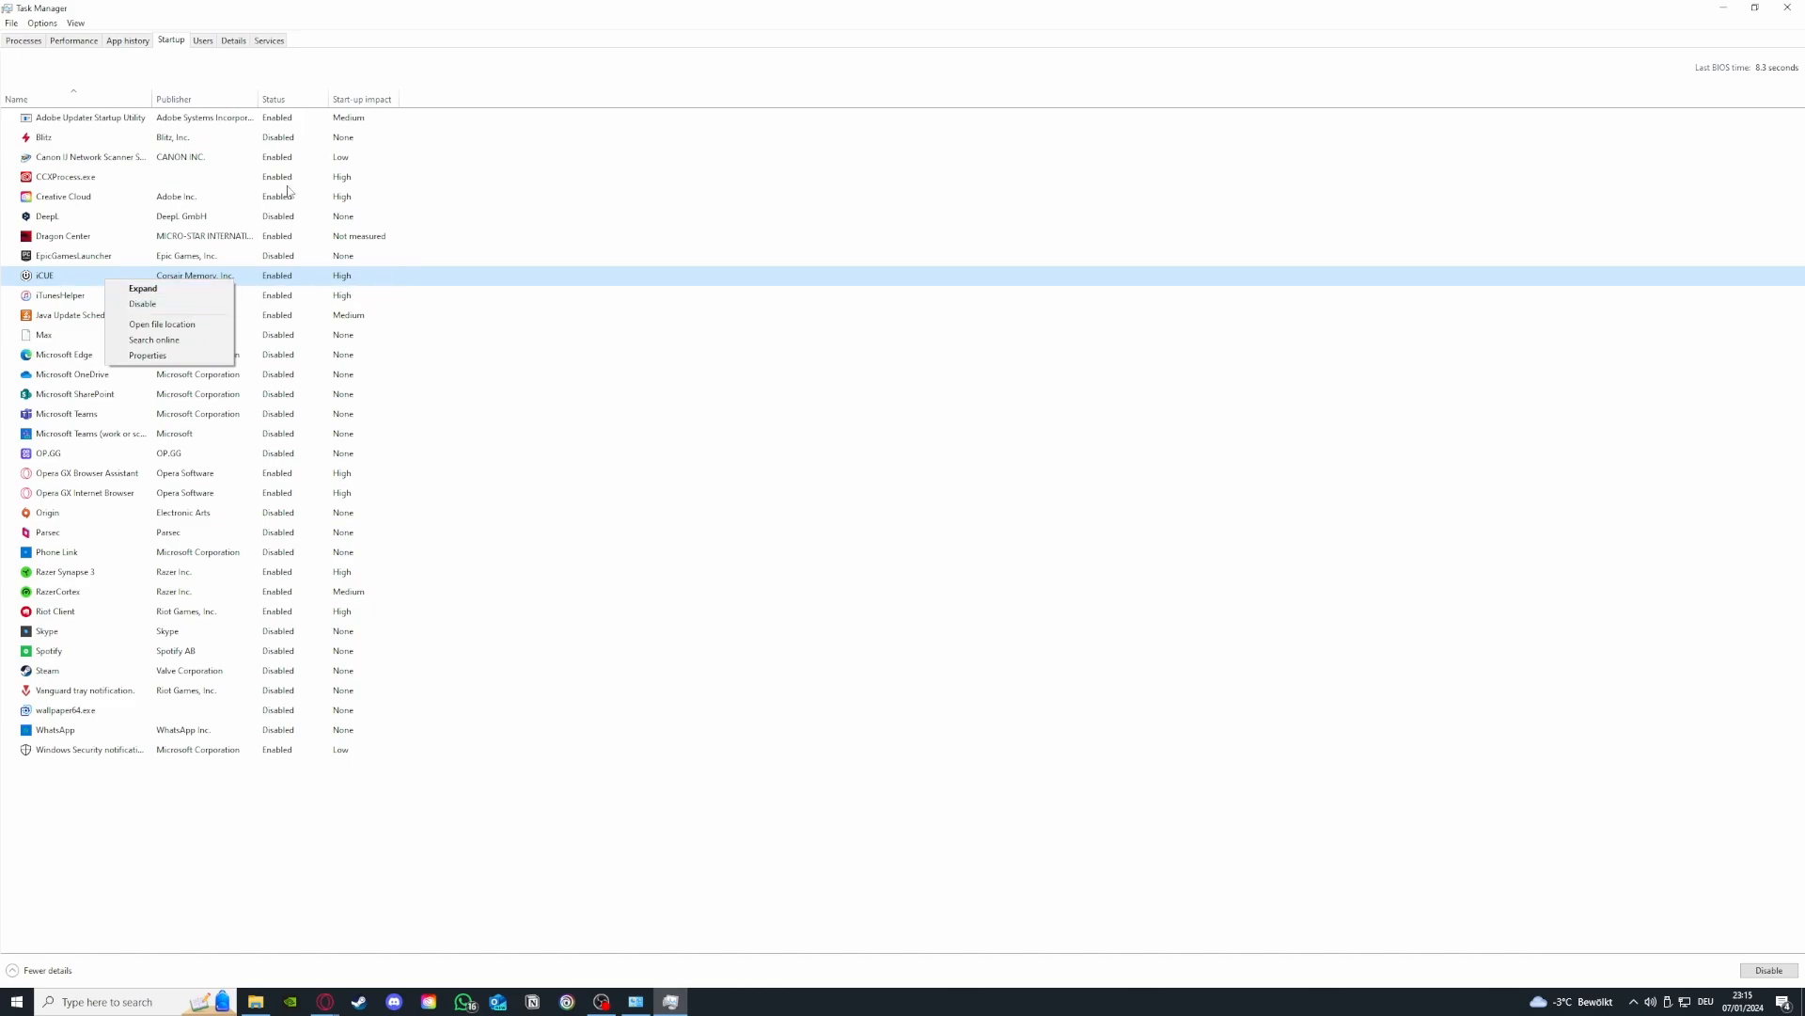
{"action": "left_click", "coordinate": [192, 305]}
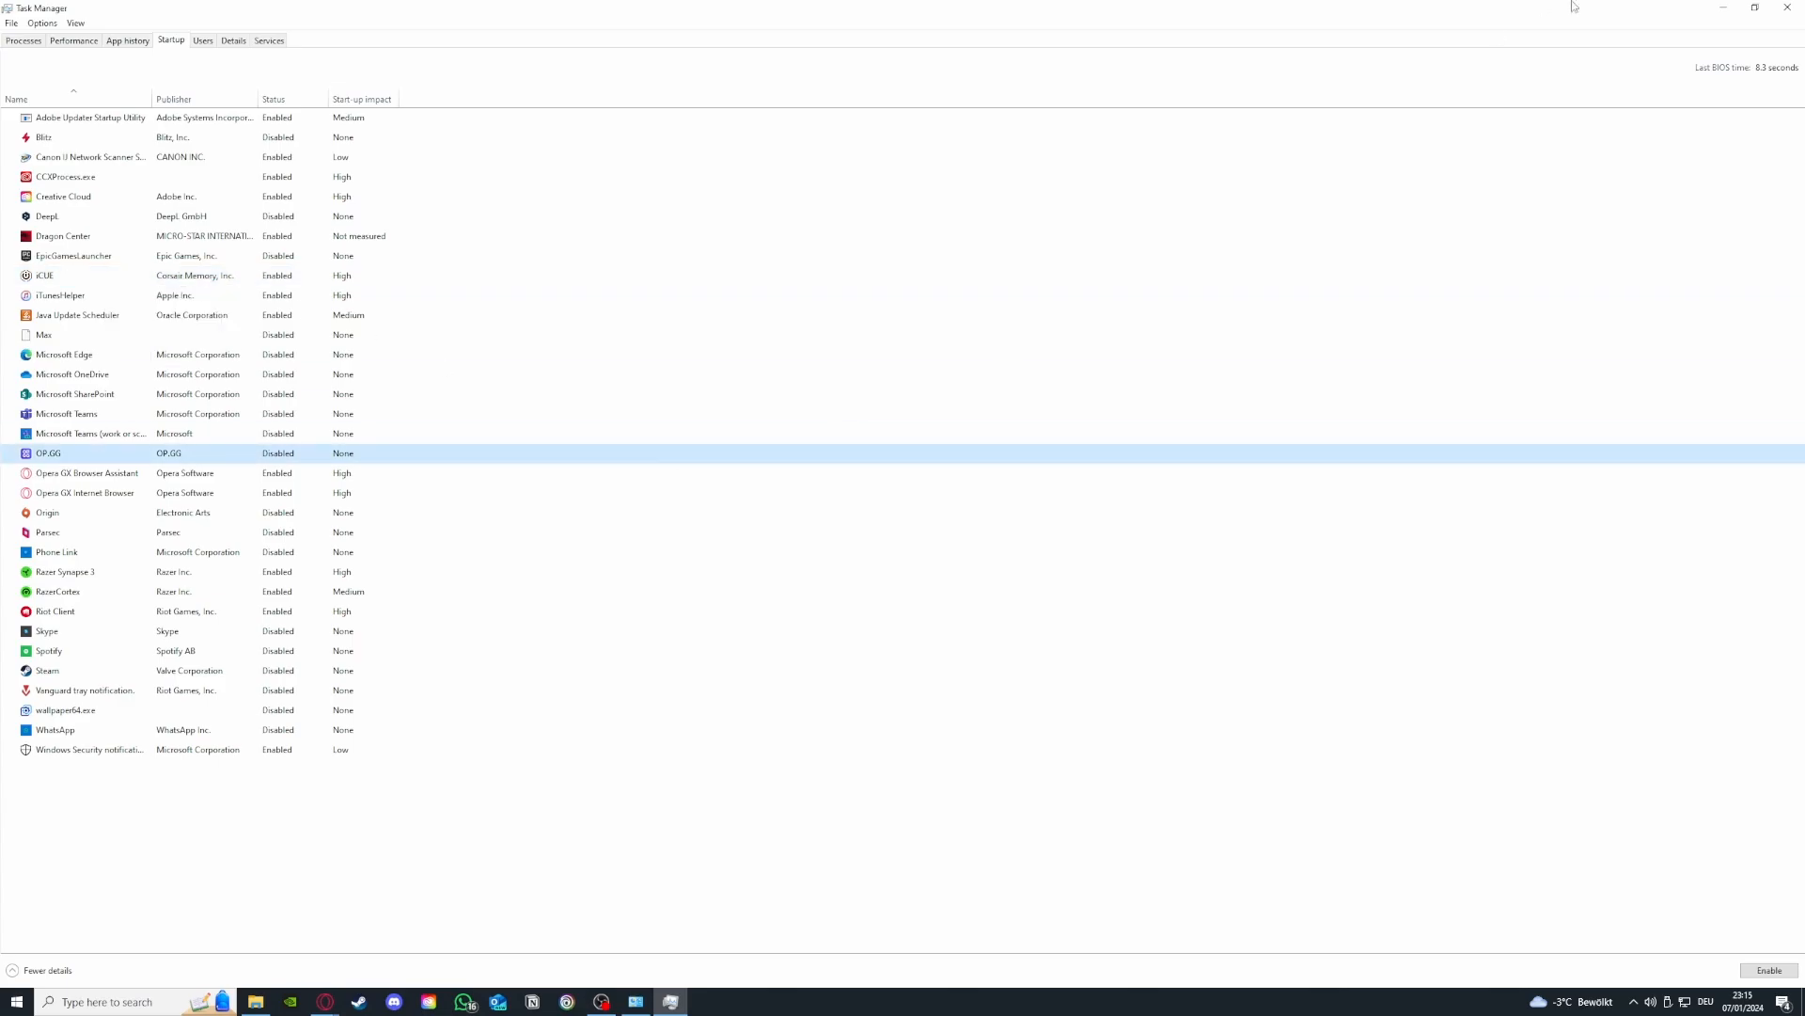
{"action": "left_click", "coordinate": [1787, 8]}
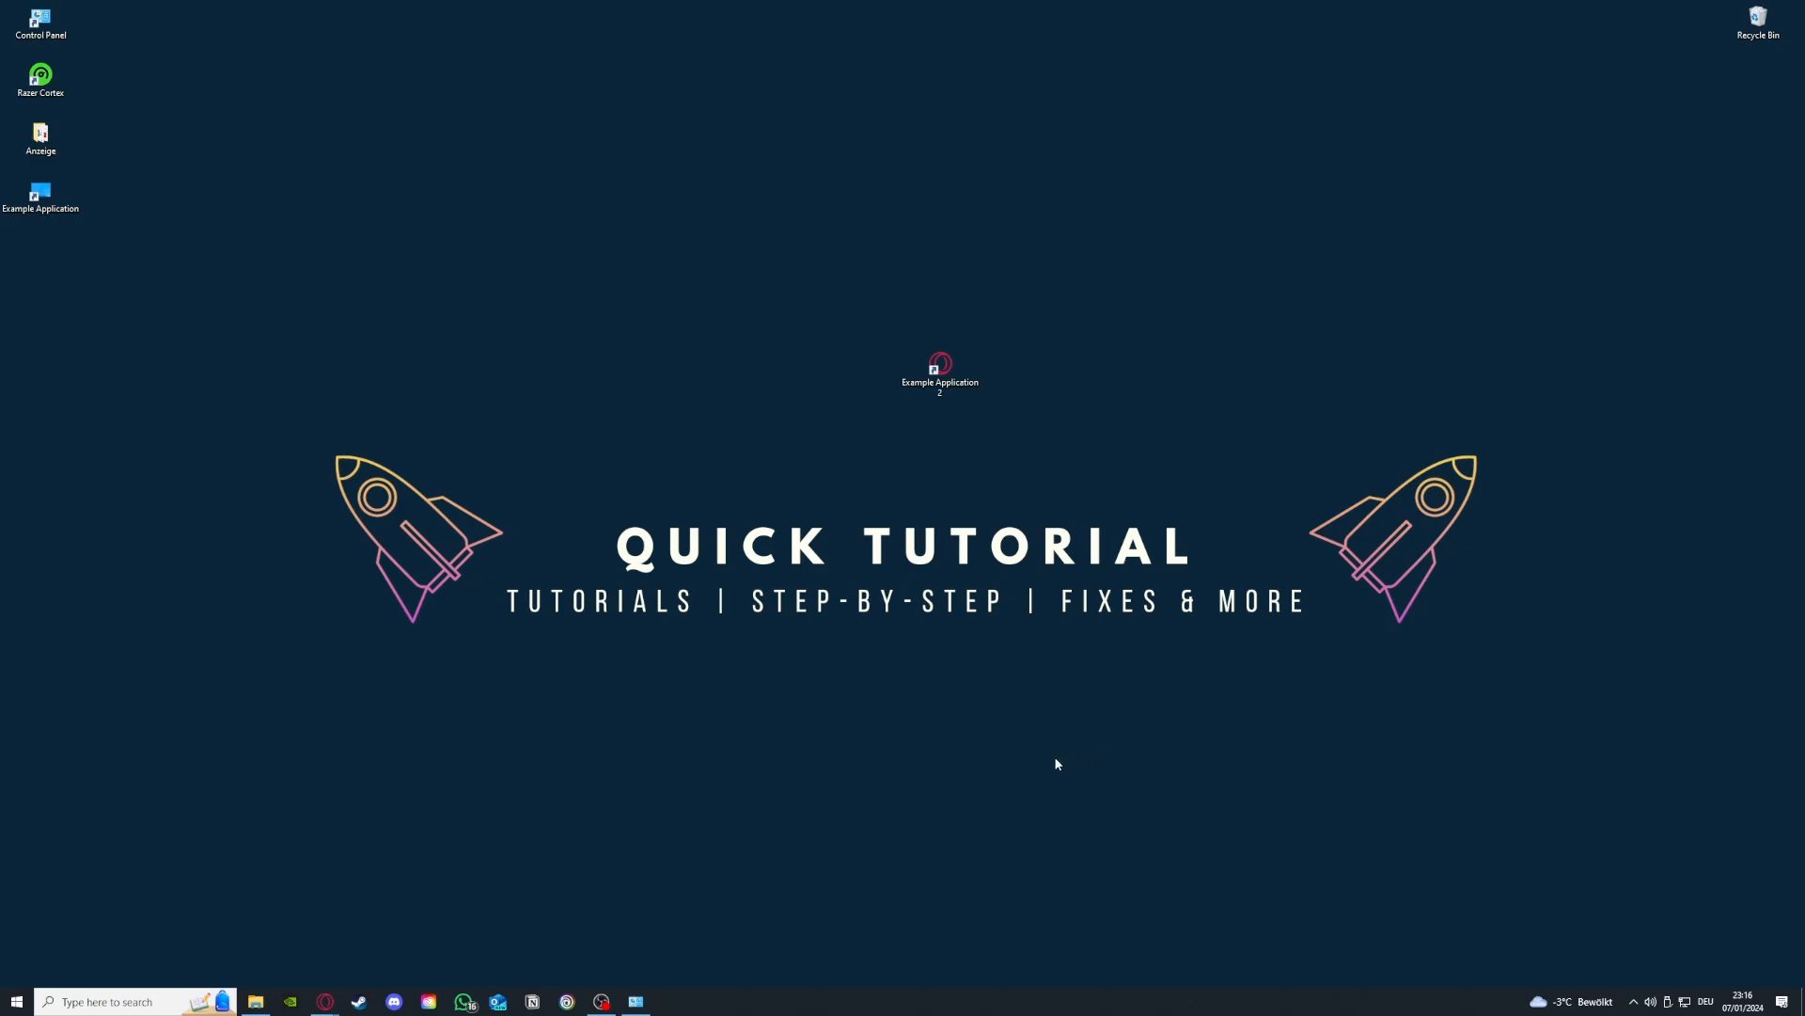
Reopen Task Manager from the desktop and enlarge its window to show the GPU and power usage columns.
{"action": "right_click", "coordinate": [822, 1011]}
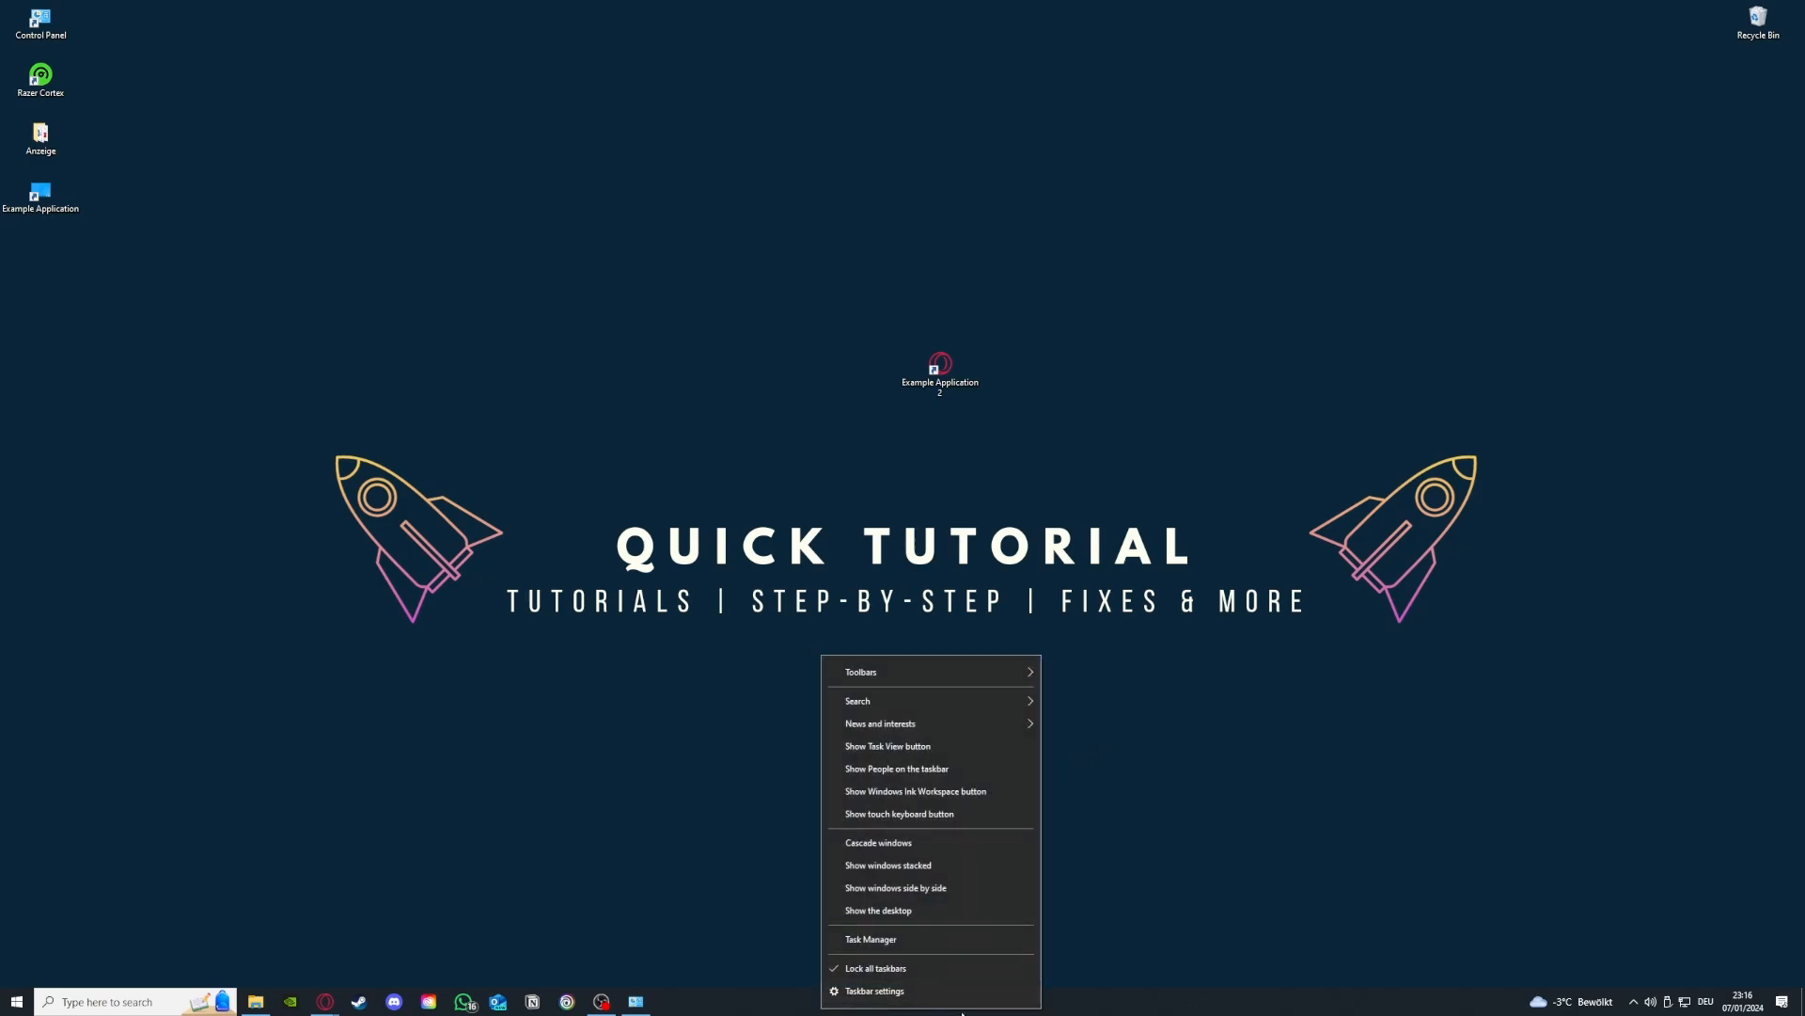
{"action": "left_click", "coordinate": [882, 940]}
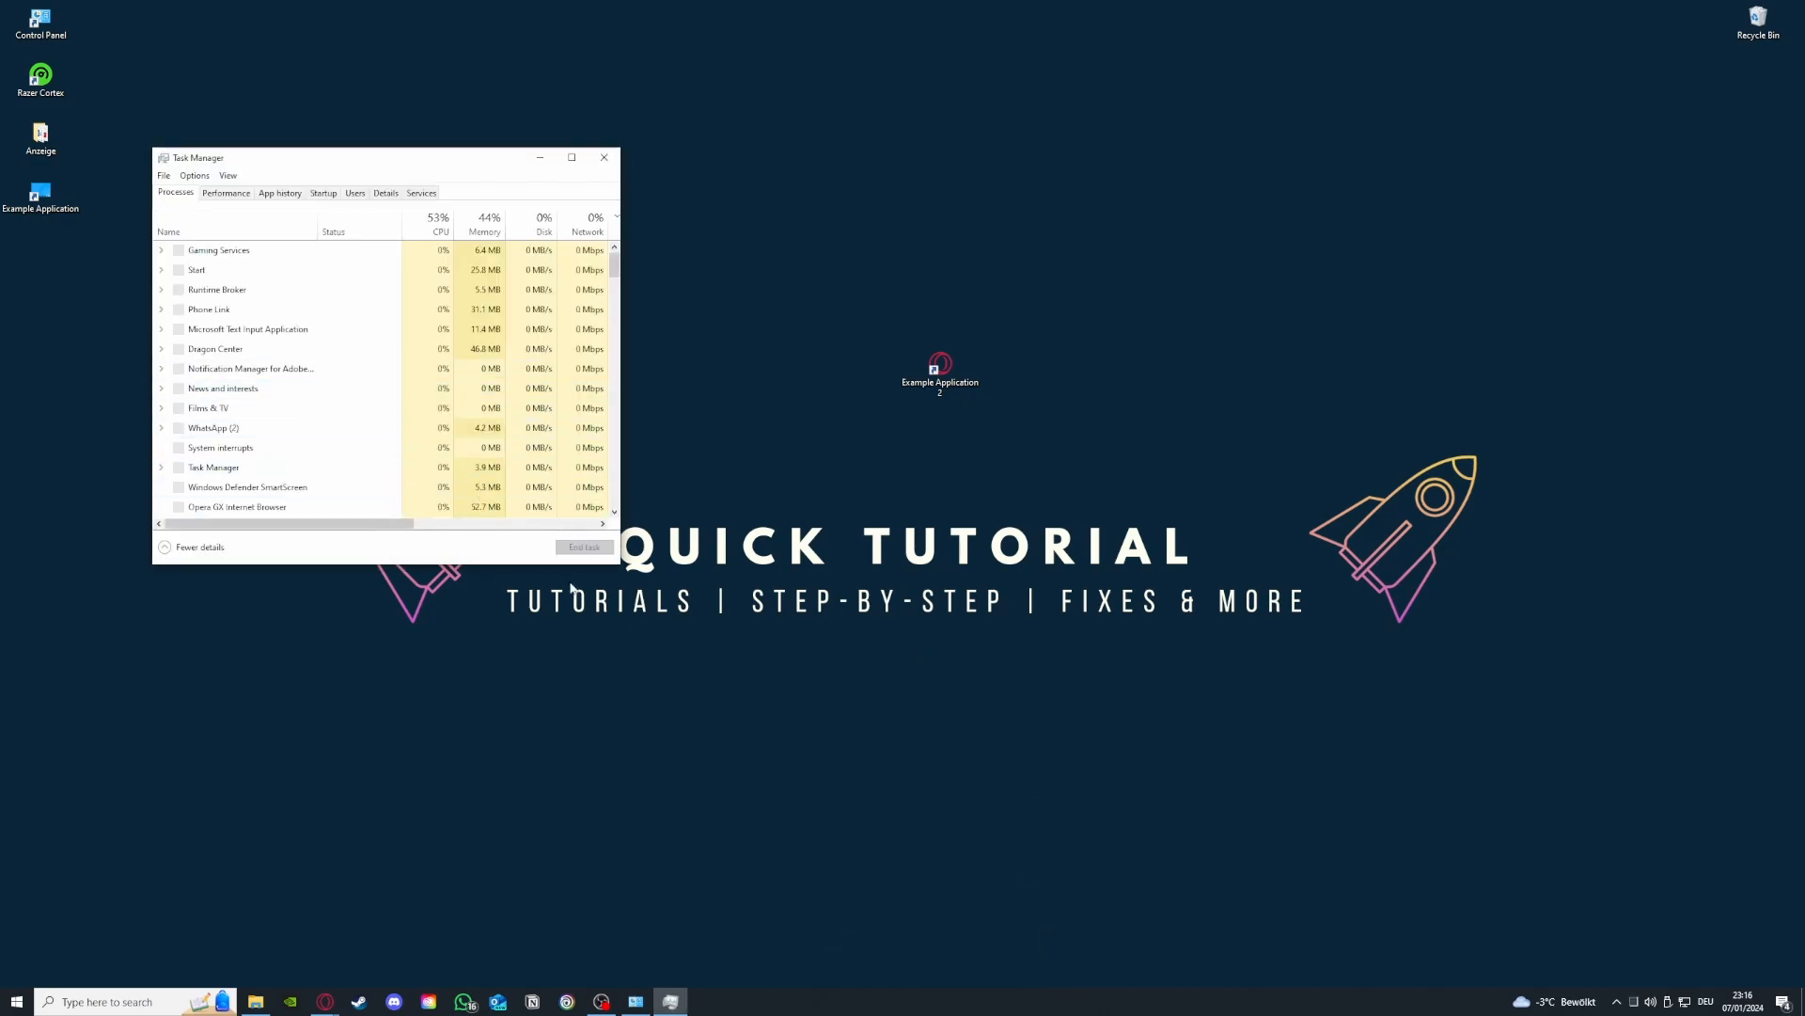
{"action": "left_click_drag", "start_coordinate": [612, 565], "coordinate": [1174, 804]}
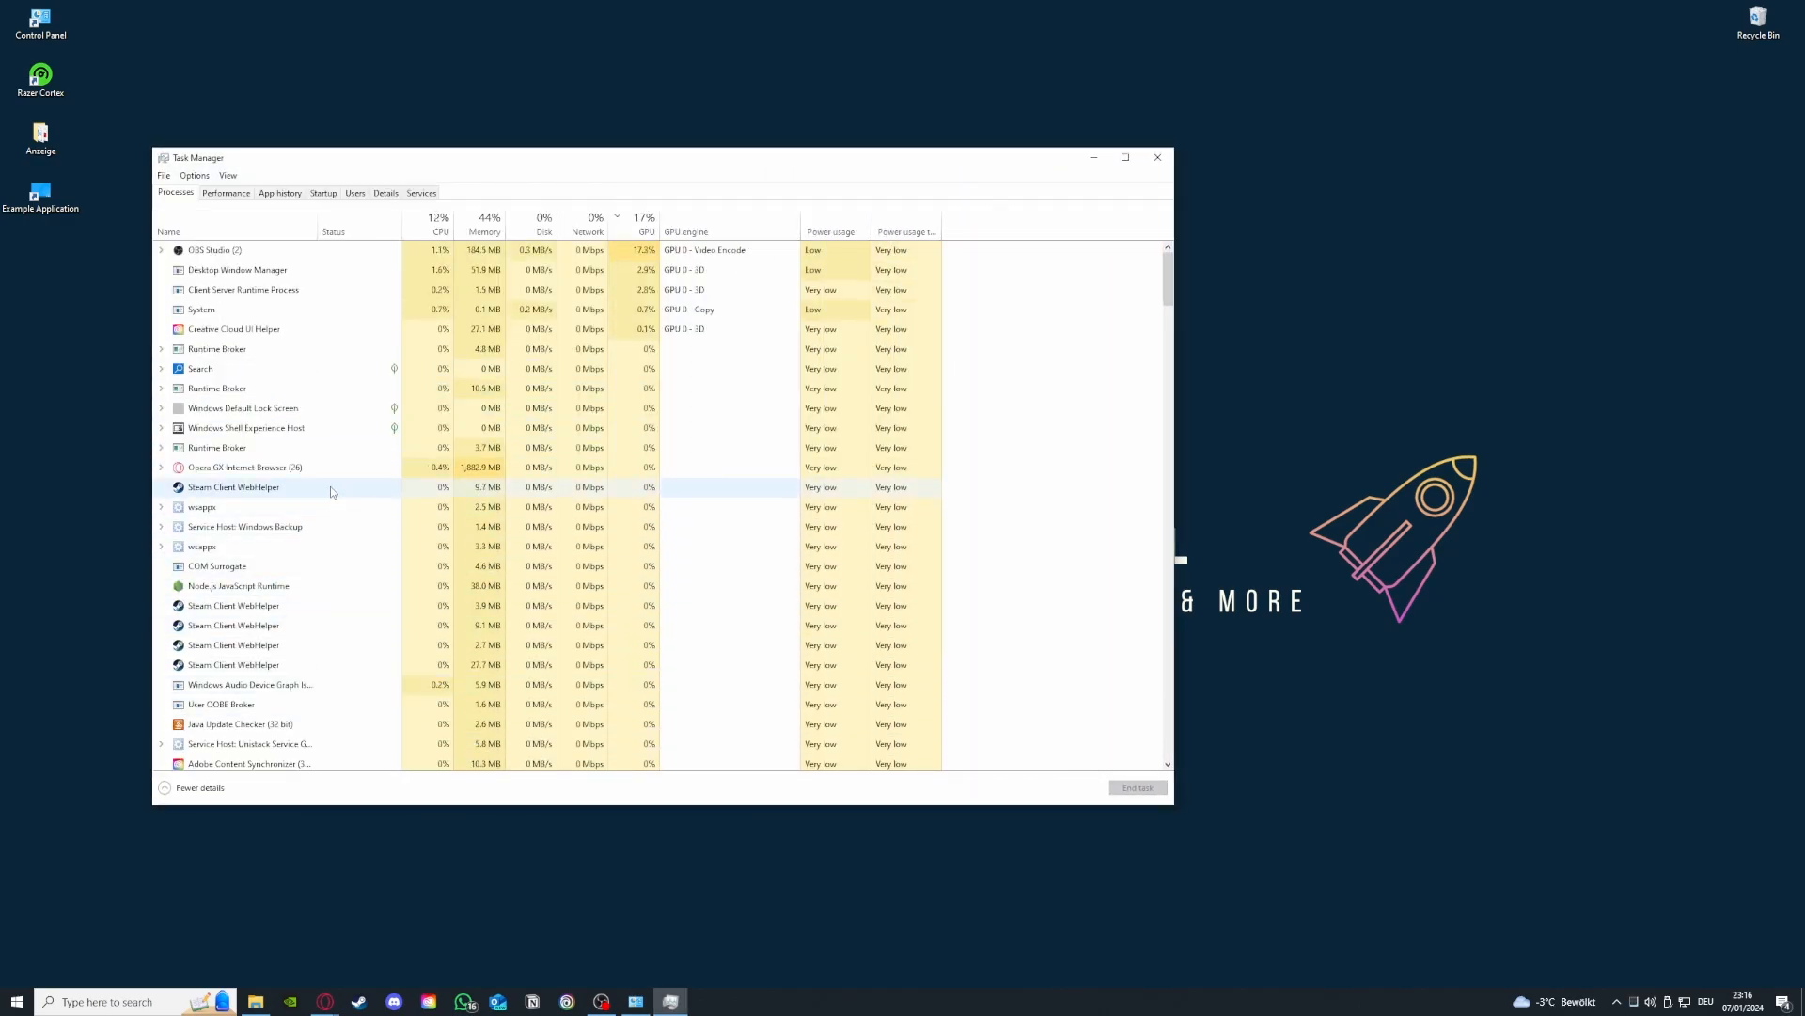
Inspect the Steam Client WebHelper entries among the running processes and close Task Manager.
{"action": "left_click", "coordinate": [390, 487]}
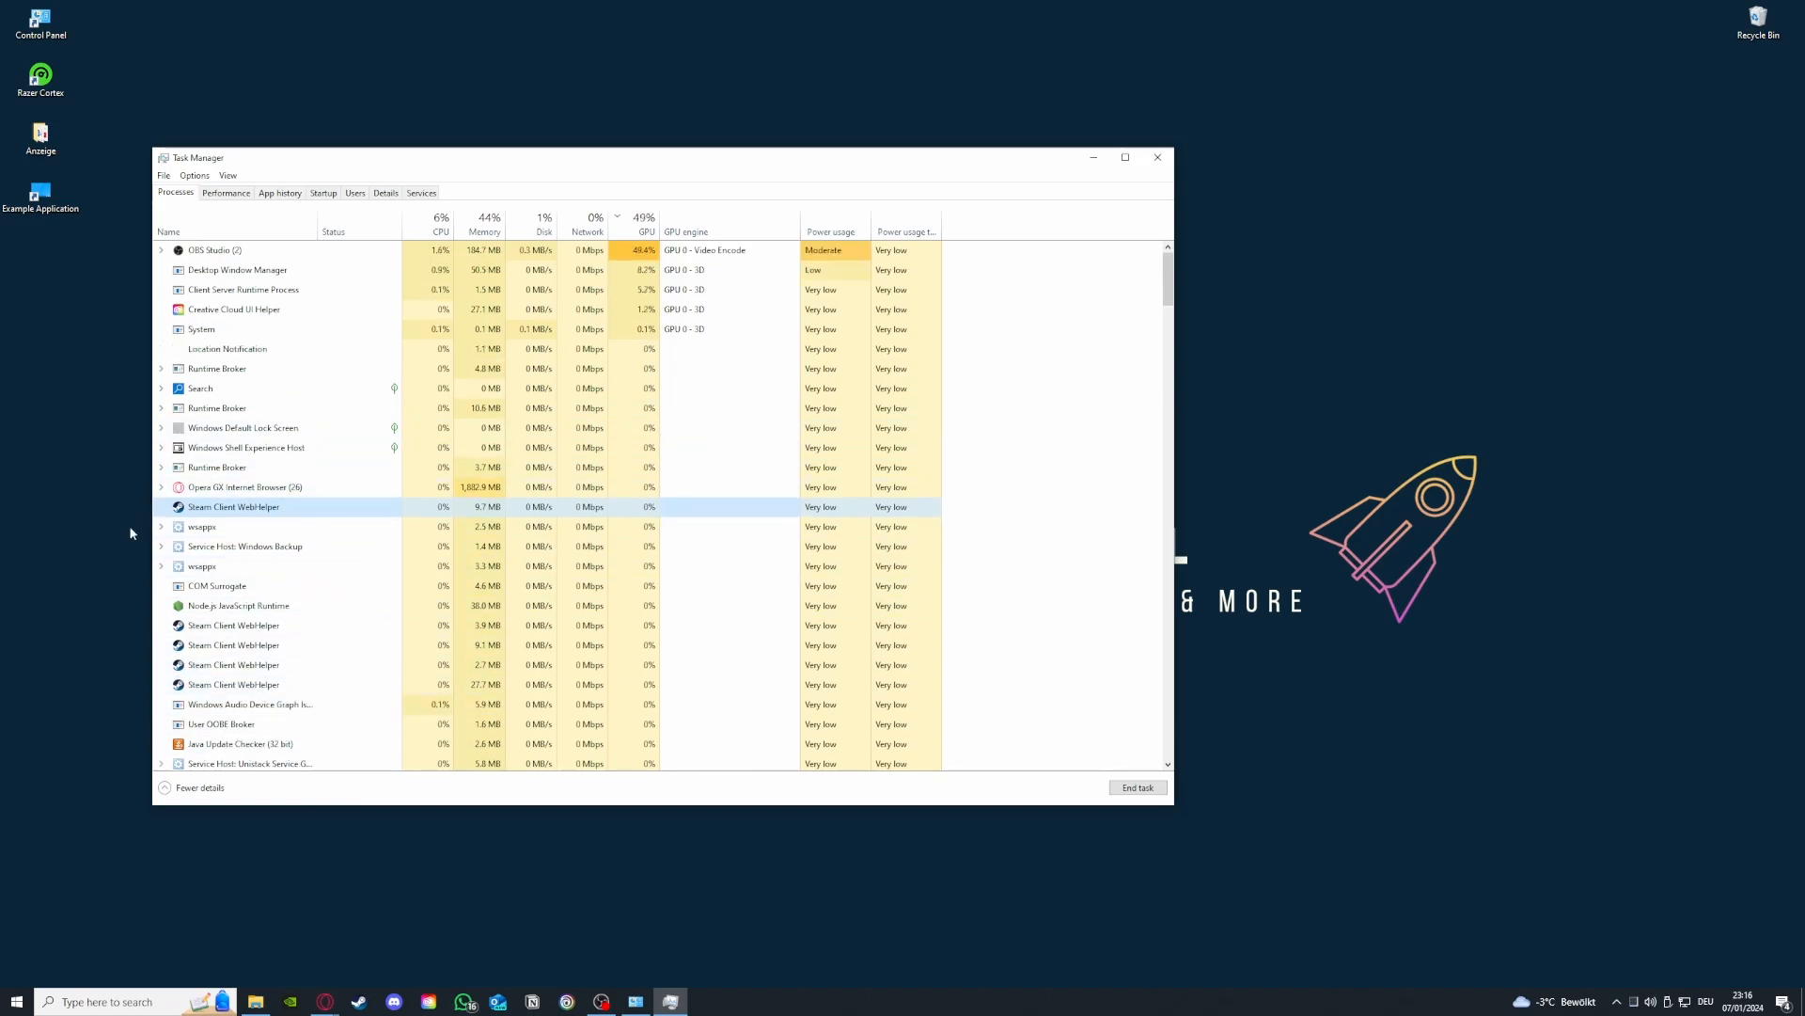
{"action": "scroll", "coordinate": [183, 689], "scroll_direction": "down", "scroll_amount": 3}
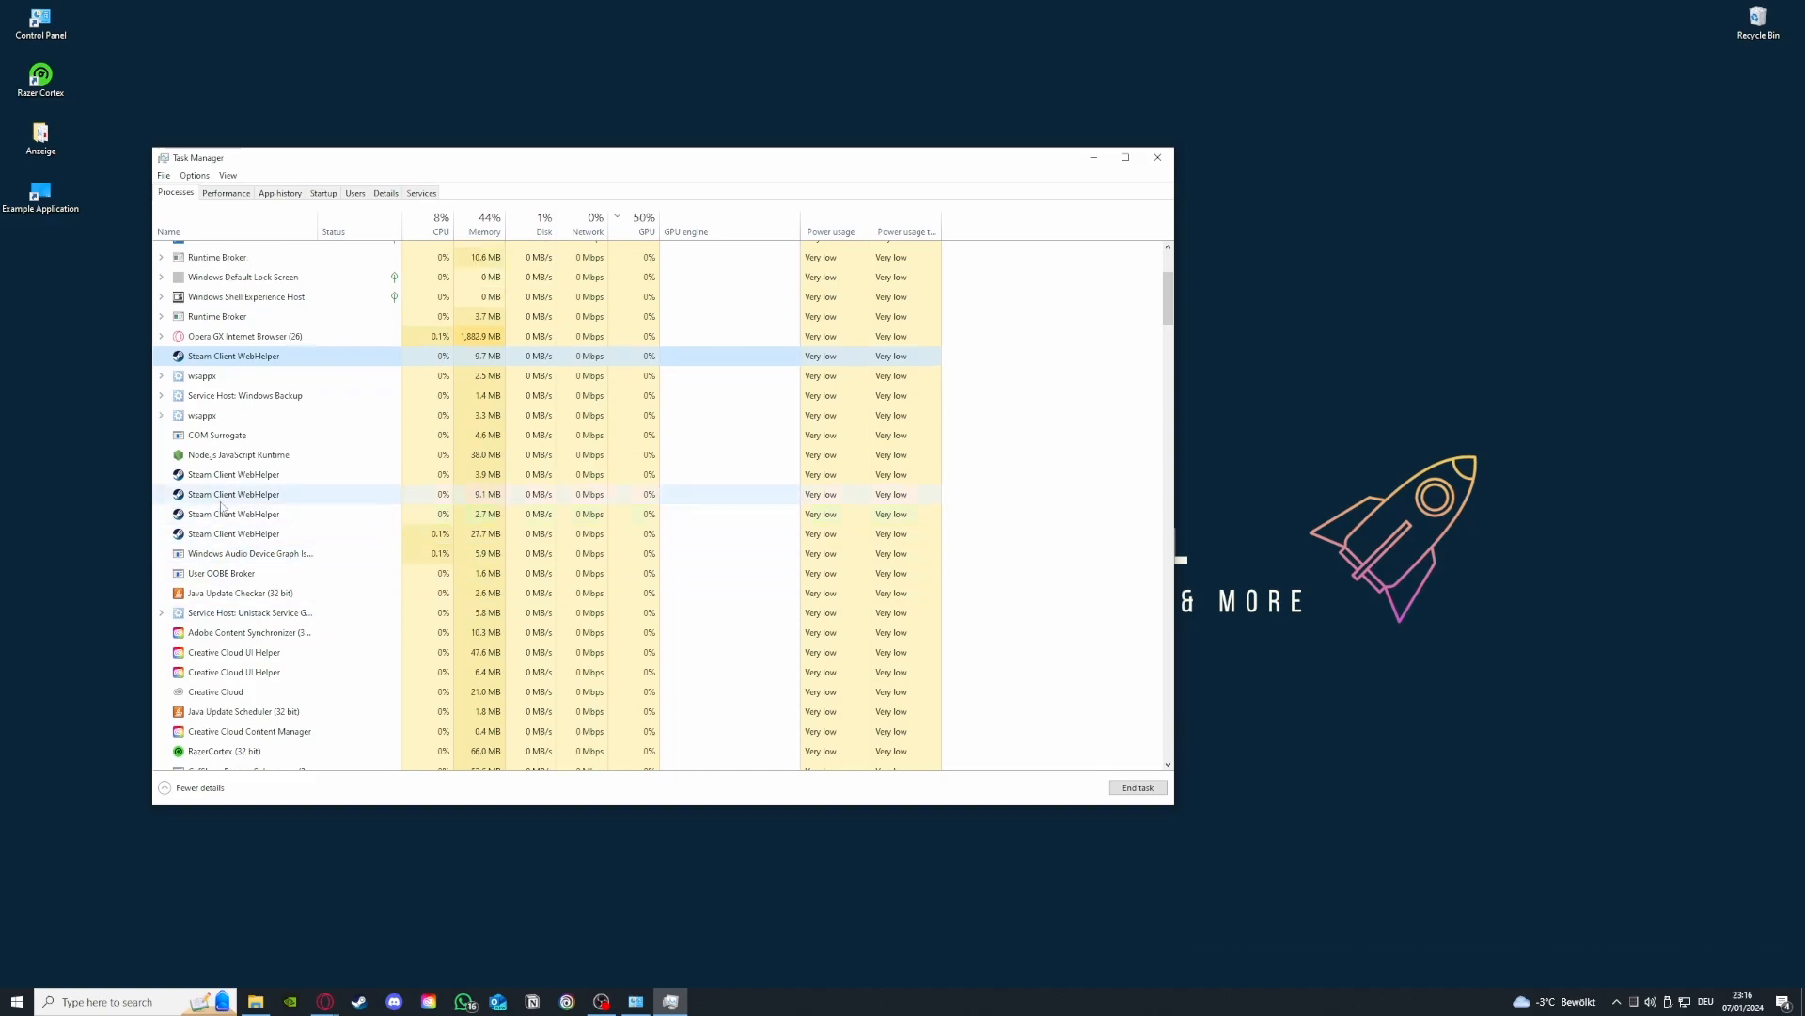
{"action": "left_click_drag", "start_coordinate": [214, 474], "coordinate": [226, 541]}
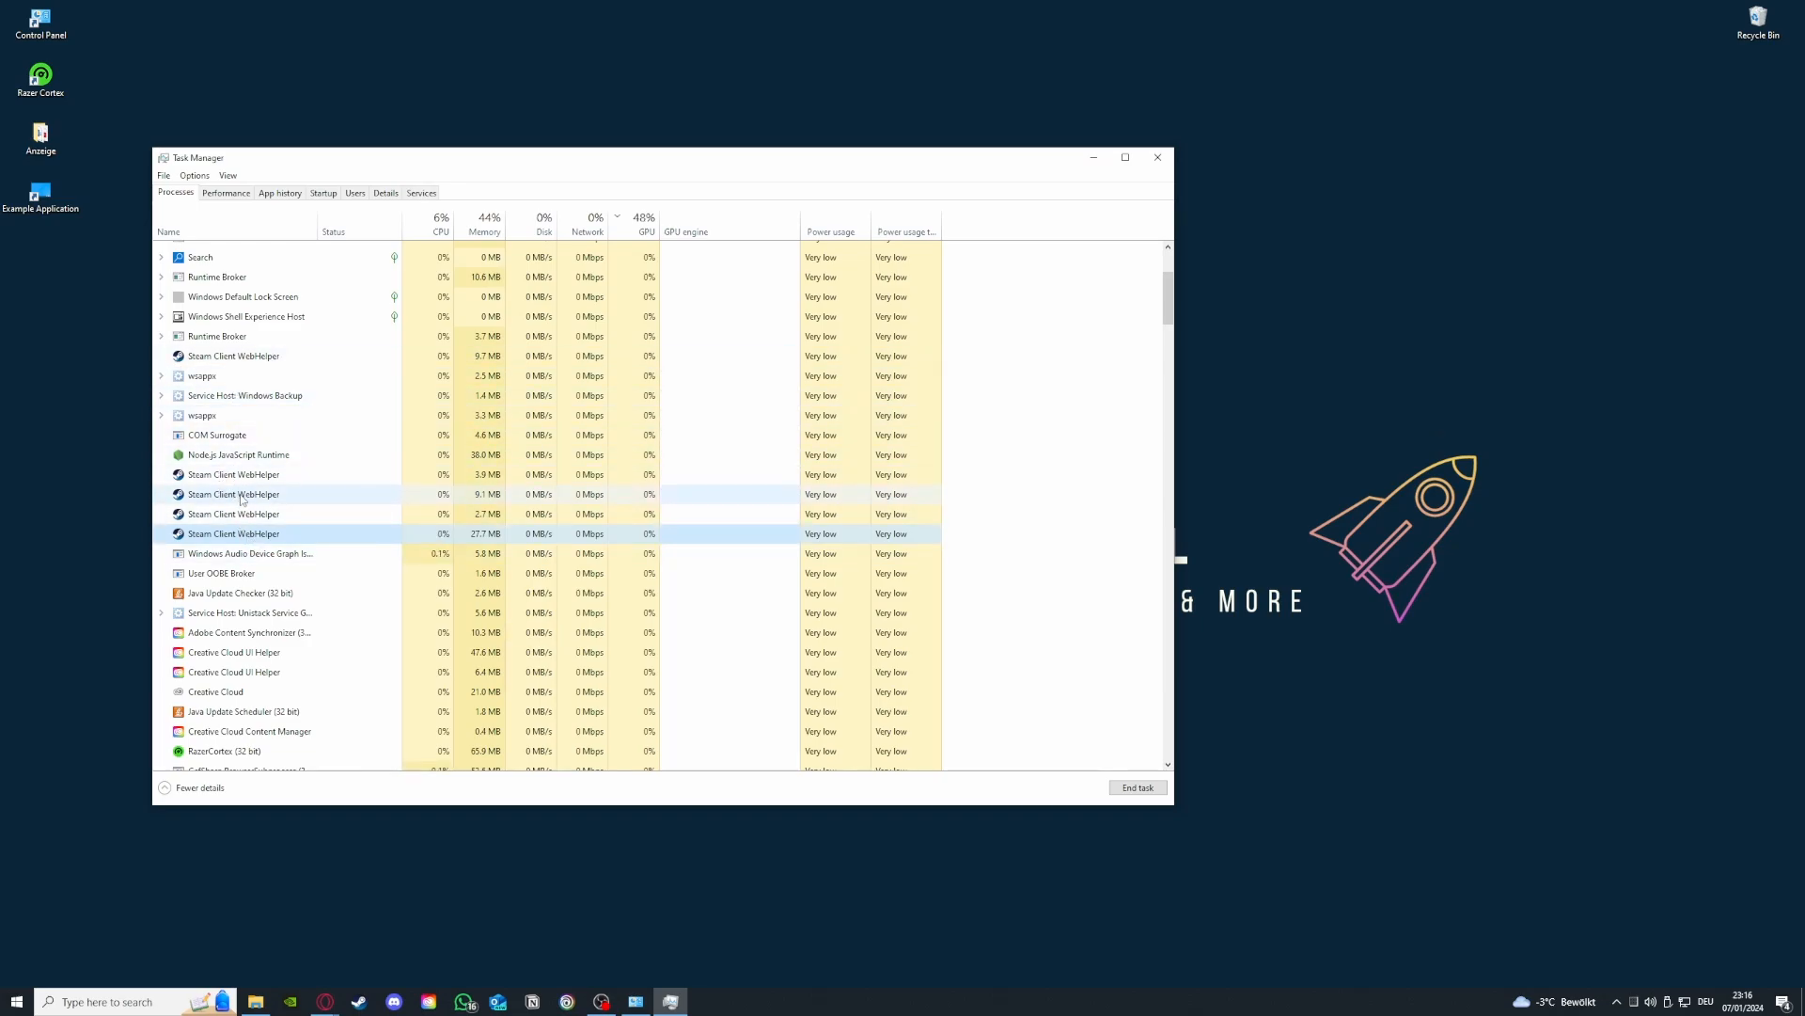
{"action": "left_click", "coordinate": [1155, 151]}
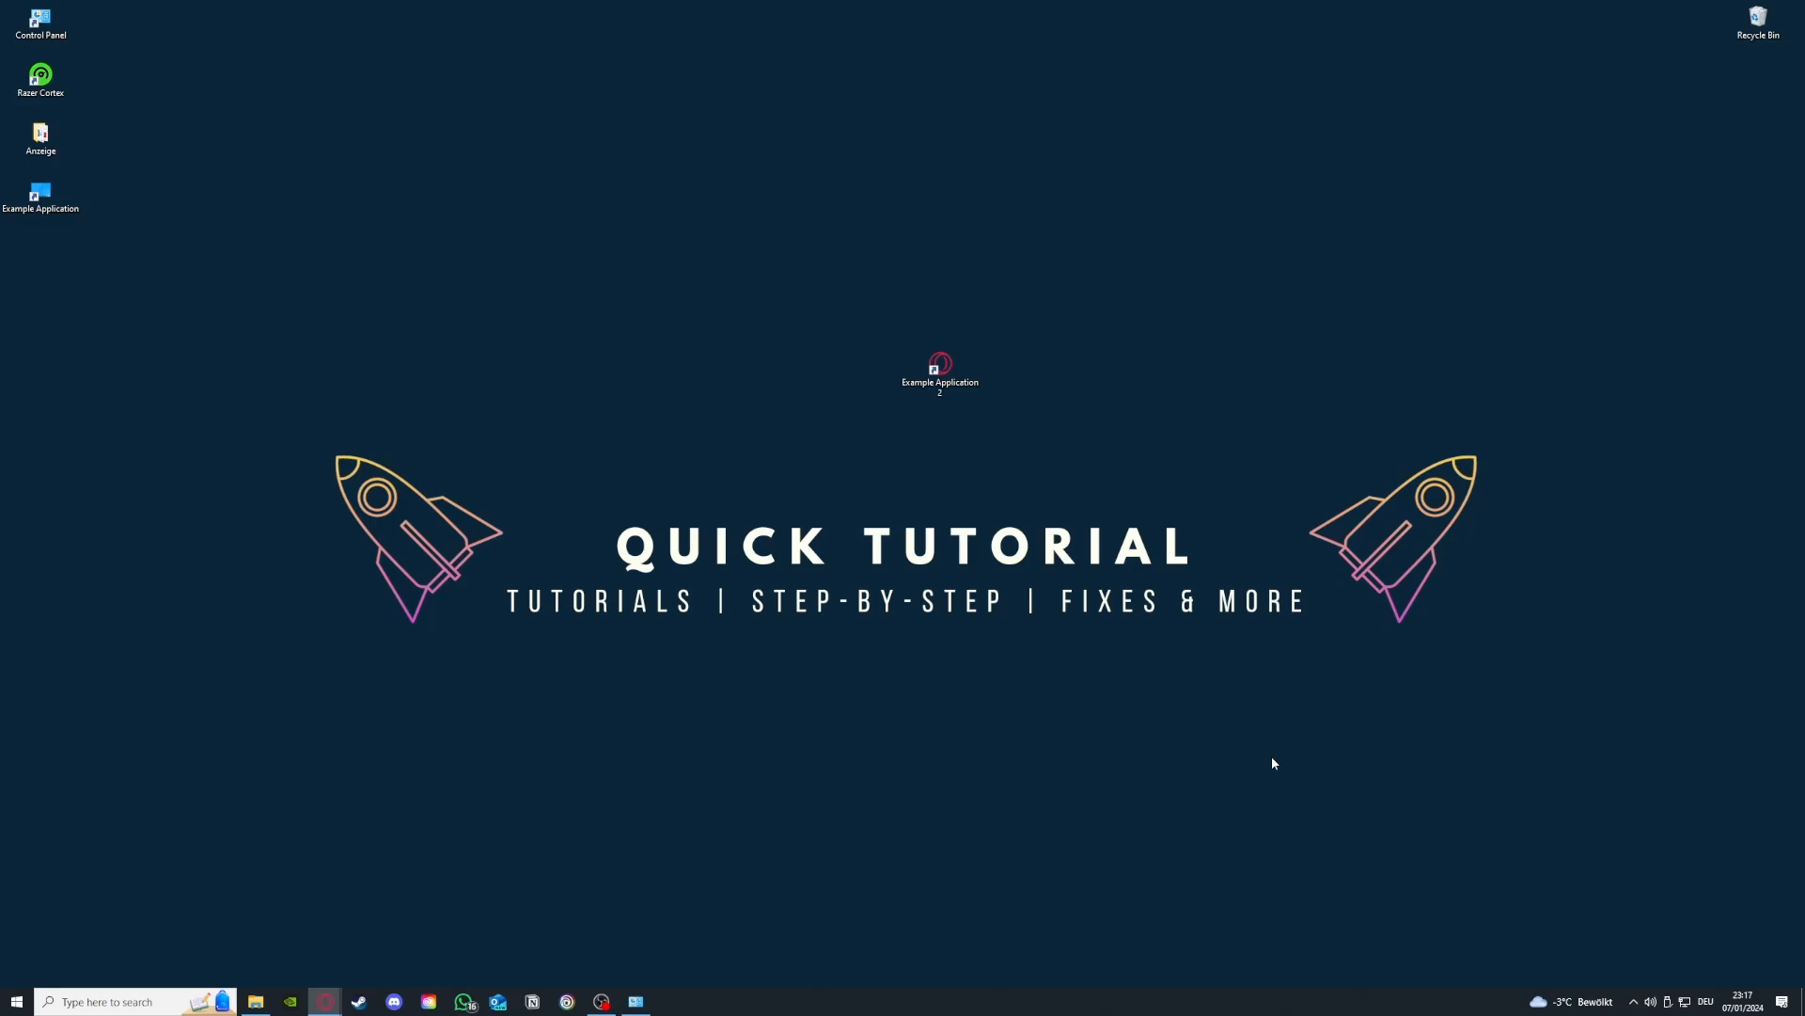
Switch to the Control Panel's System and Security window, open Administrative Tools, and move its window clear of the other.
{"action": "left_click", "coordinate": [635, 1001]}
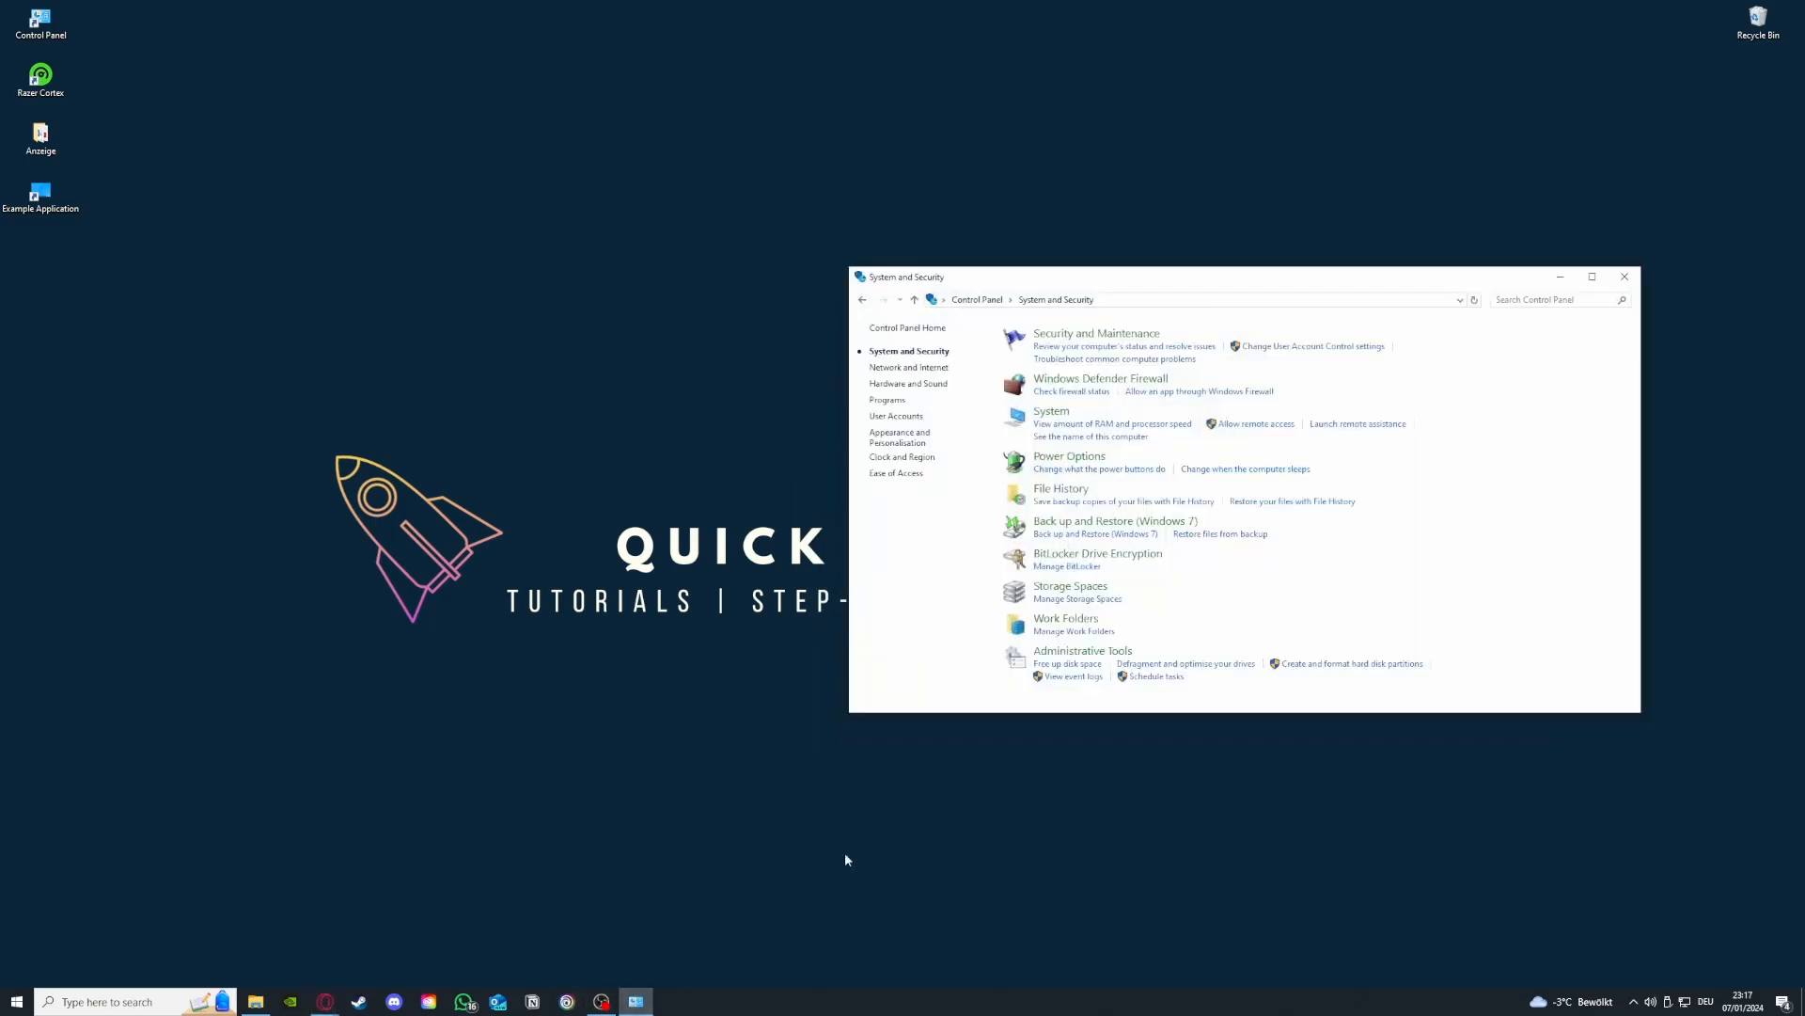
{"action": "mouse_move", "coordinate": [1071, 657]}
{"action": "left_mouse_down"}
{"action": "mouse_move", "coordinate": [830, 654]}
{"action": "mouse_move", "coordinate": [1058, 656]}
{"action": "left_mouse_up"}
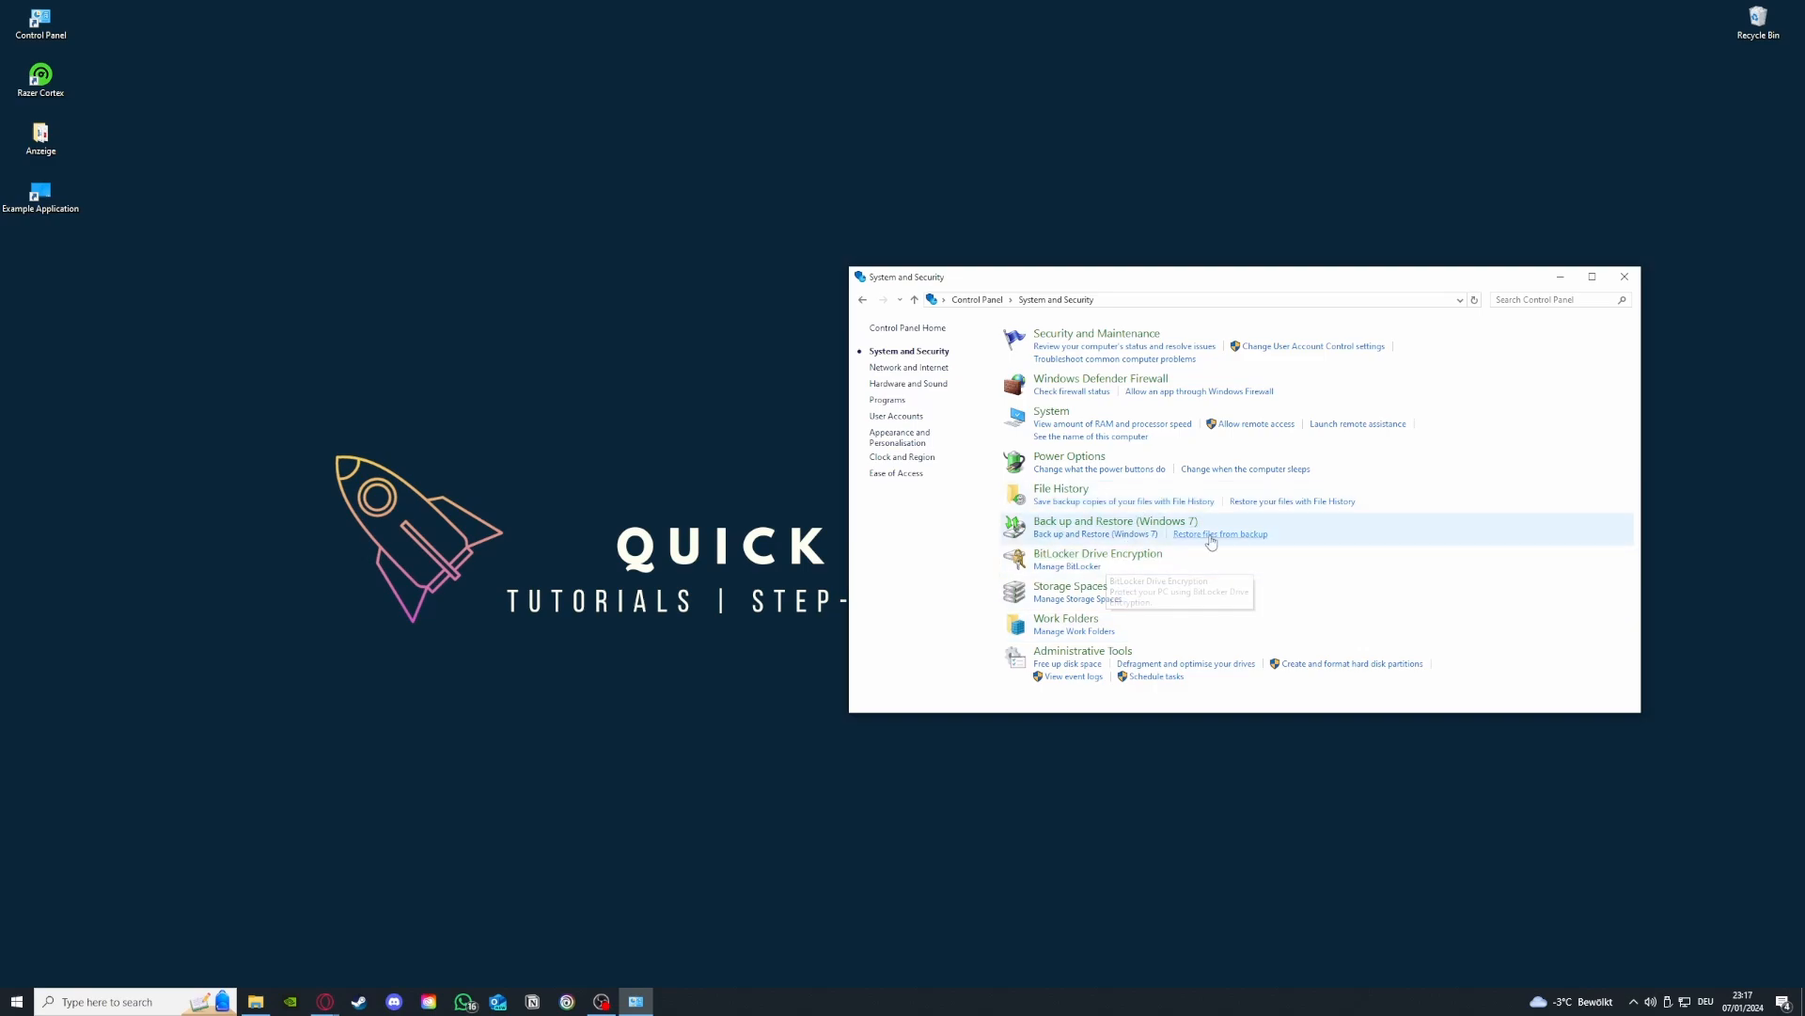
{"action": "left_click", "coordinate": [1114, 651]}
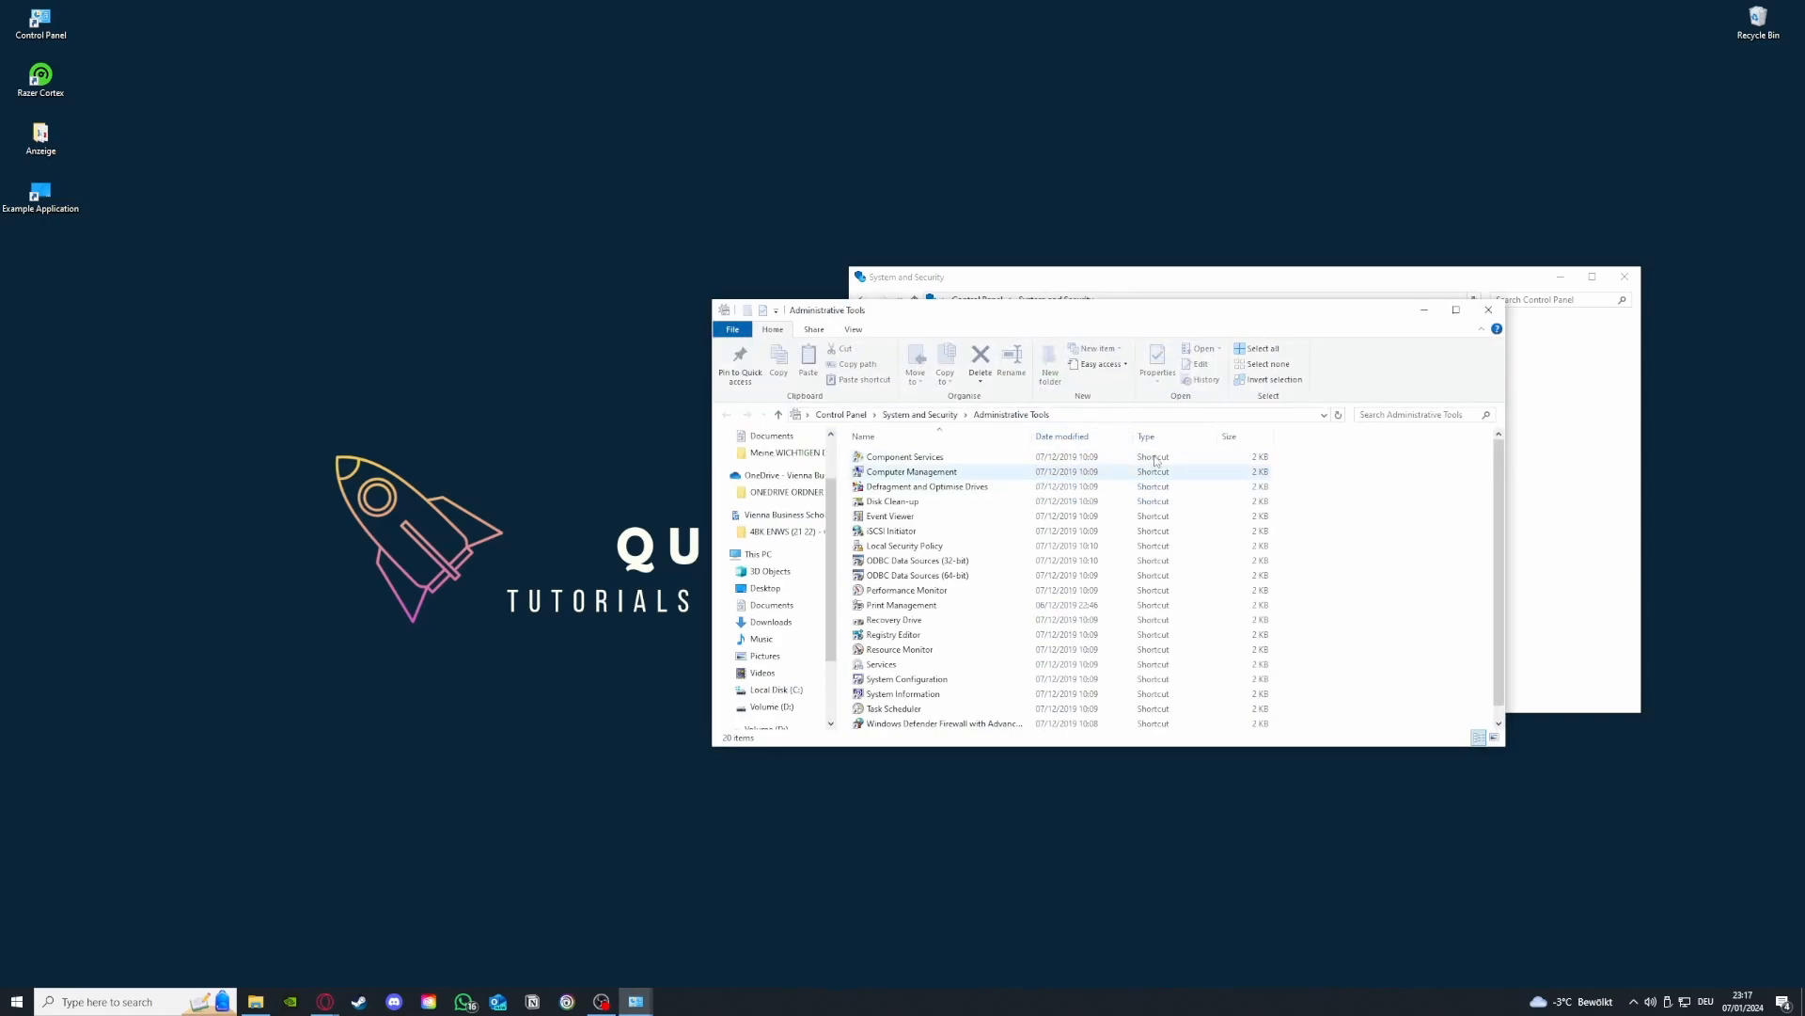
{"action": "left_click_drag", "start_coordinate": [1113, 313], "coordinate": [440, 208]}
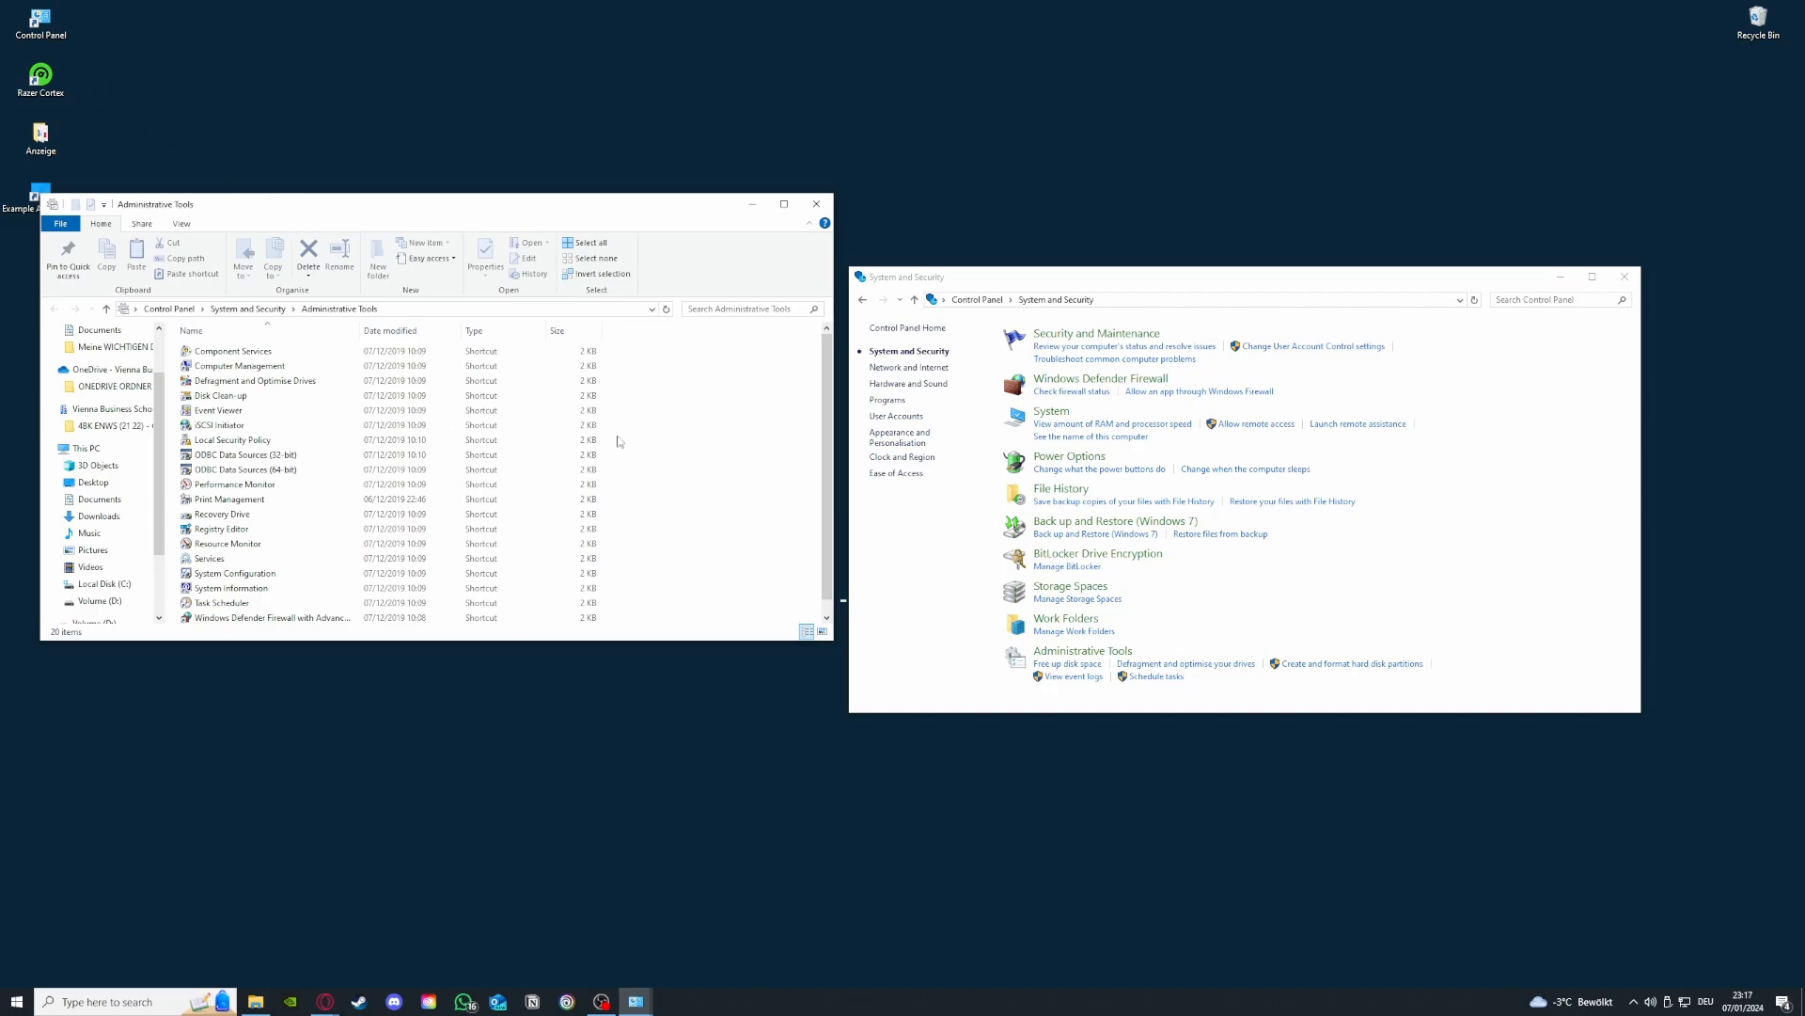
{"action": "left_click", "coordinate": [146, 1002]}
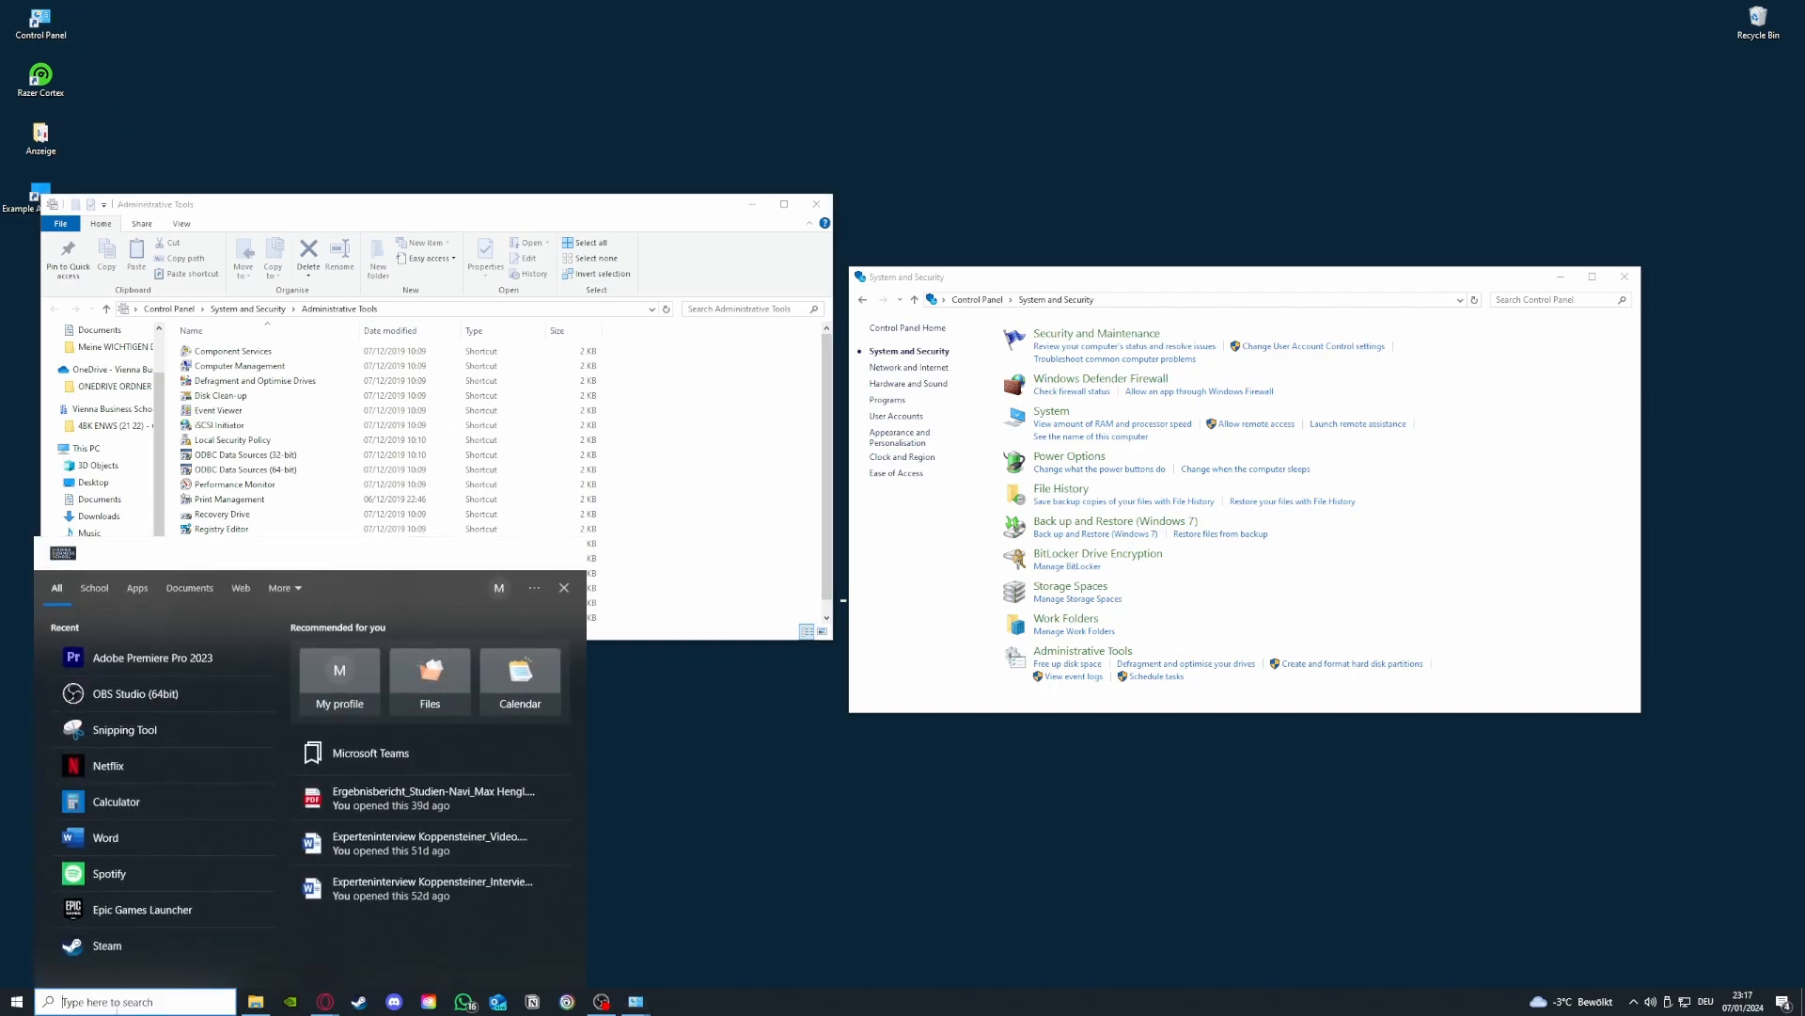
{"action": "key", "text": "Escape"}
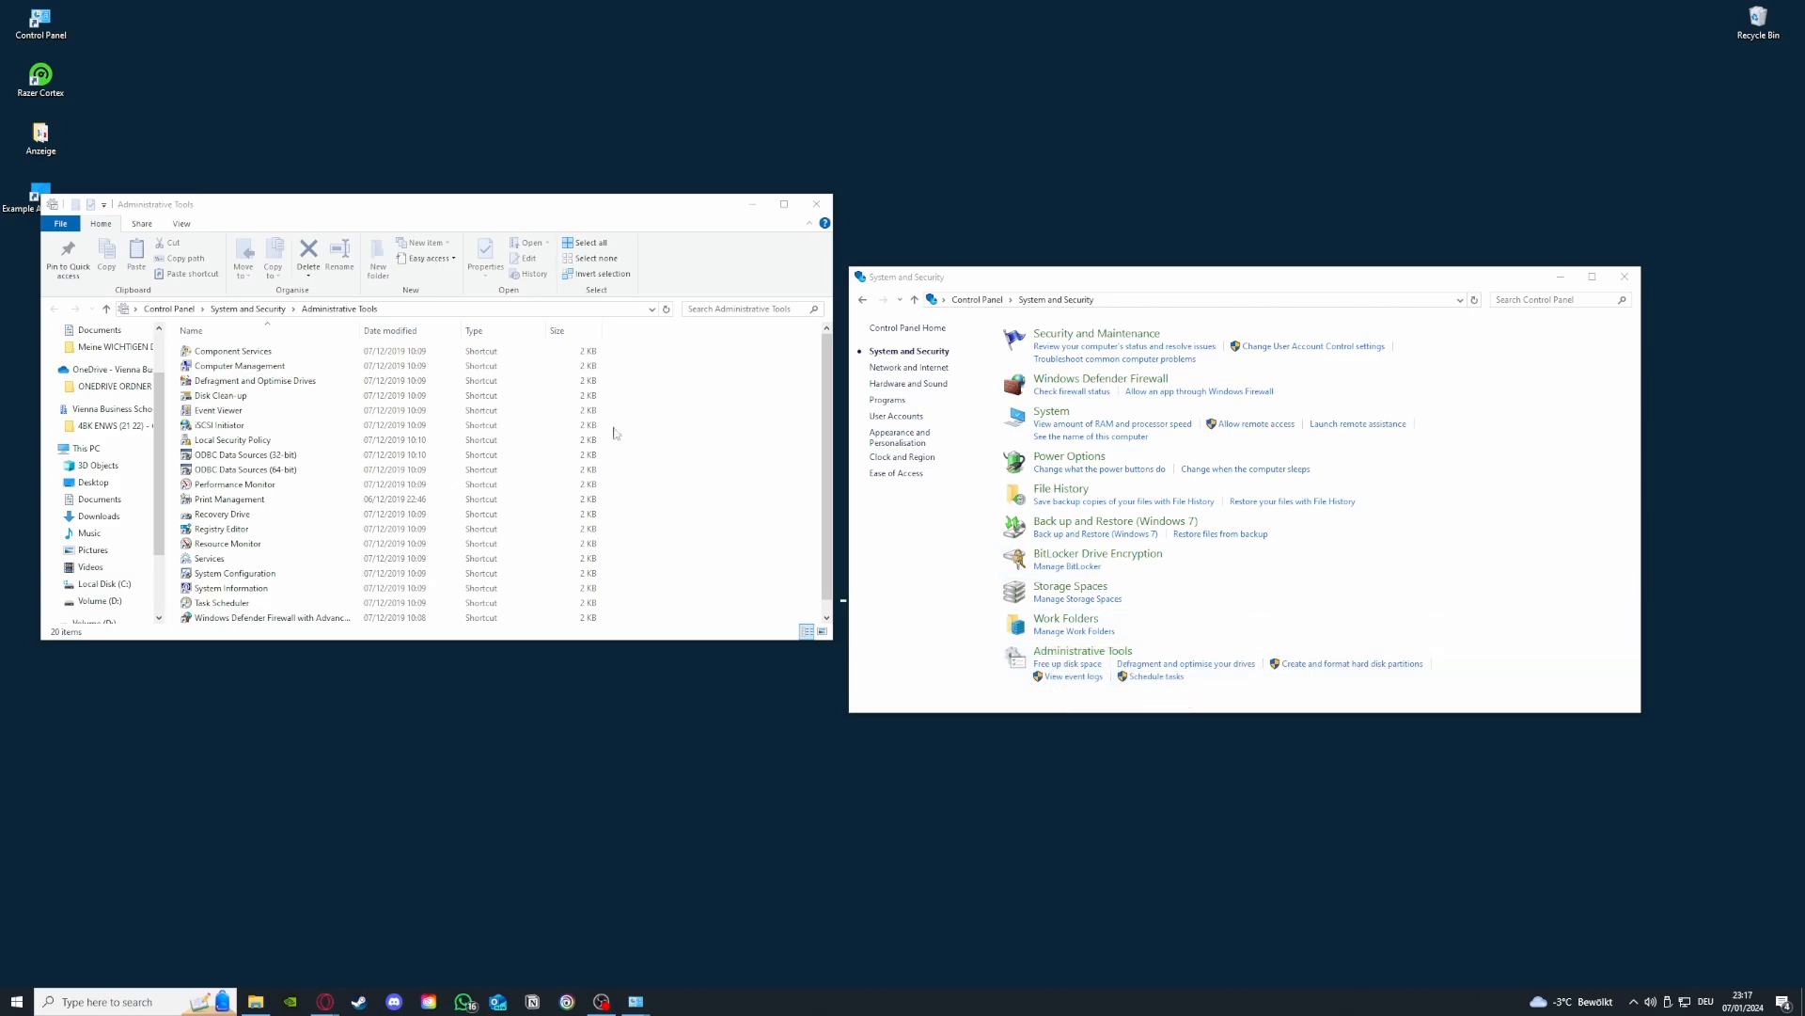
Open Disk Clean-up, choose drive C:, dismiss the drive selection, and close the Administrative Tools and Control Panel windows.
{"action": "double_click", "coordinate": [233, 401]}
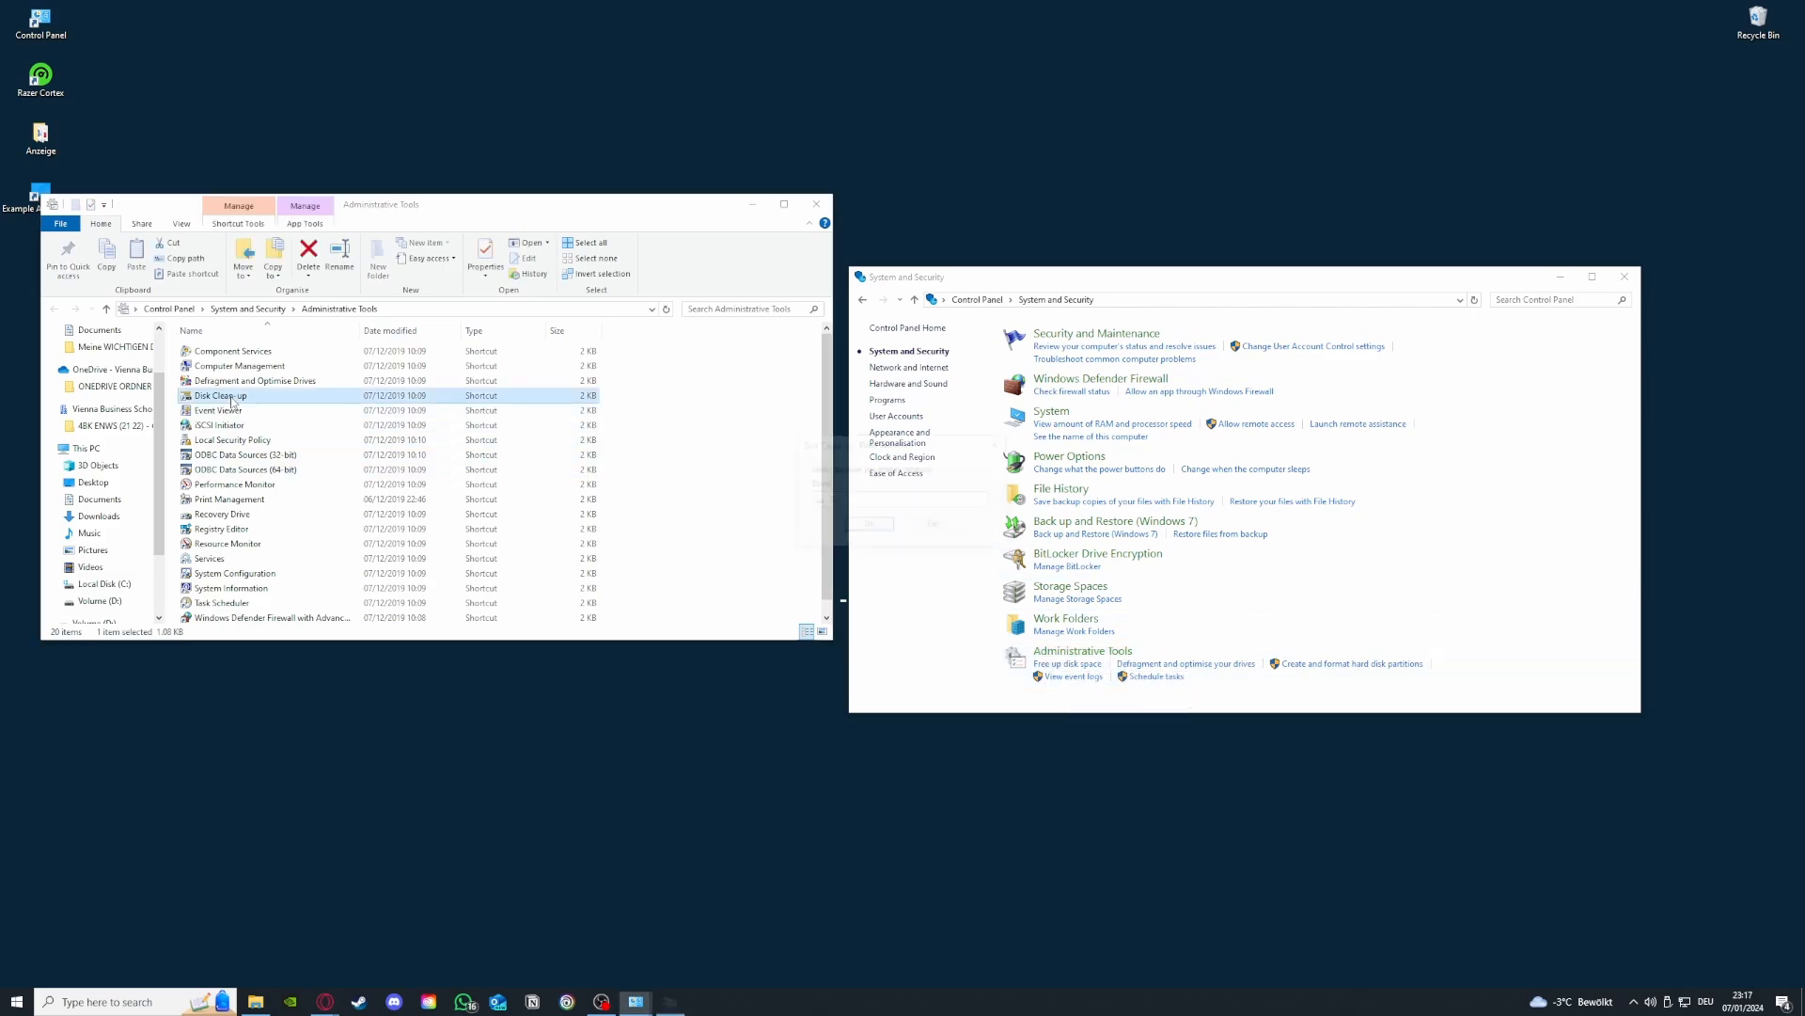
{"action": "left_click", "coordinate": [899, 501]}
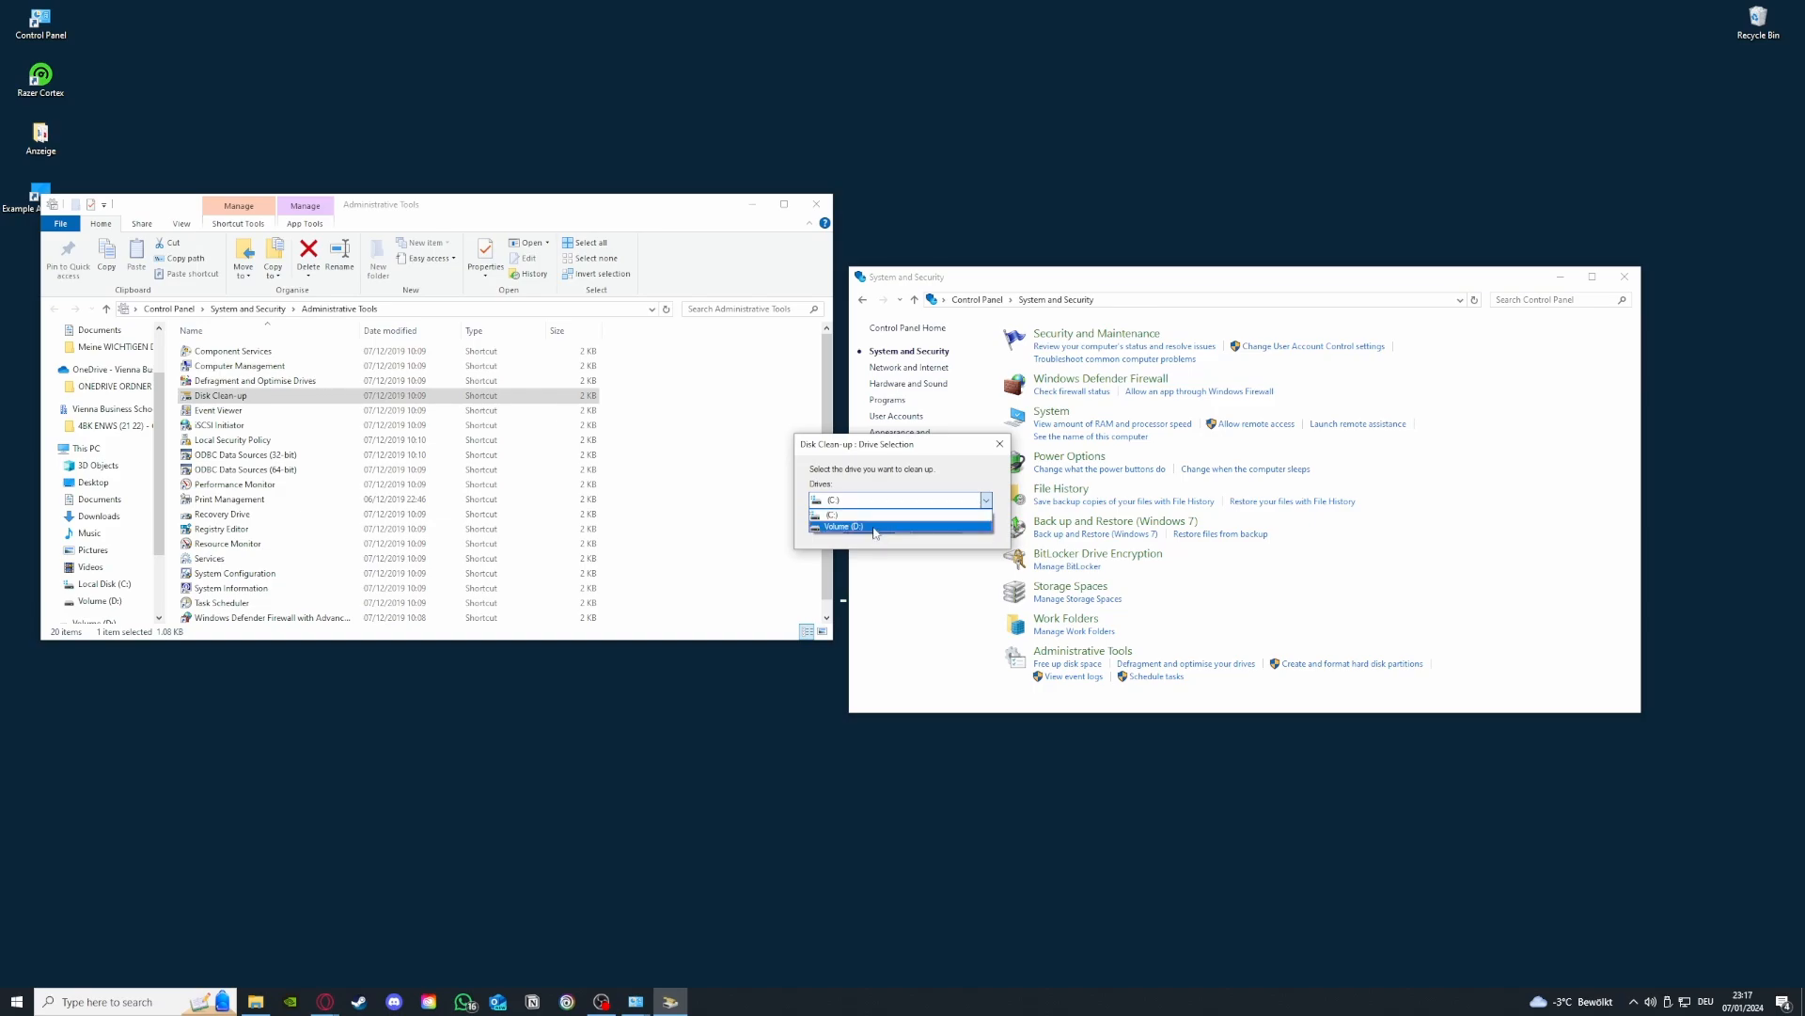
{"action": "left_click", "coordinate": [874, 515]}
{"action": "left_click", "coordinate": [999, 444]}
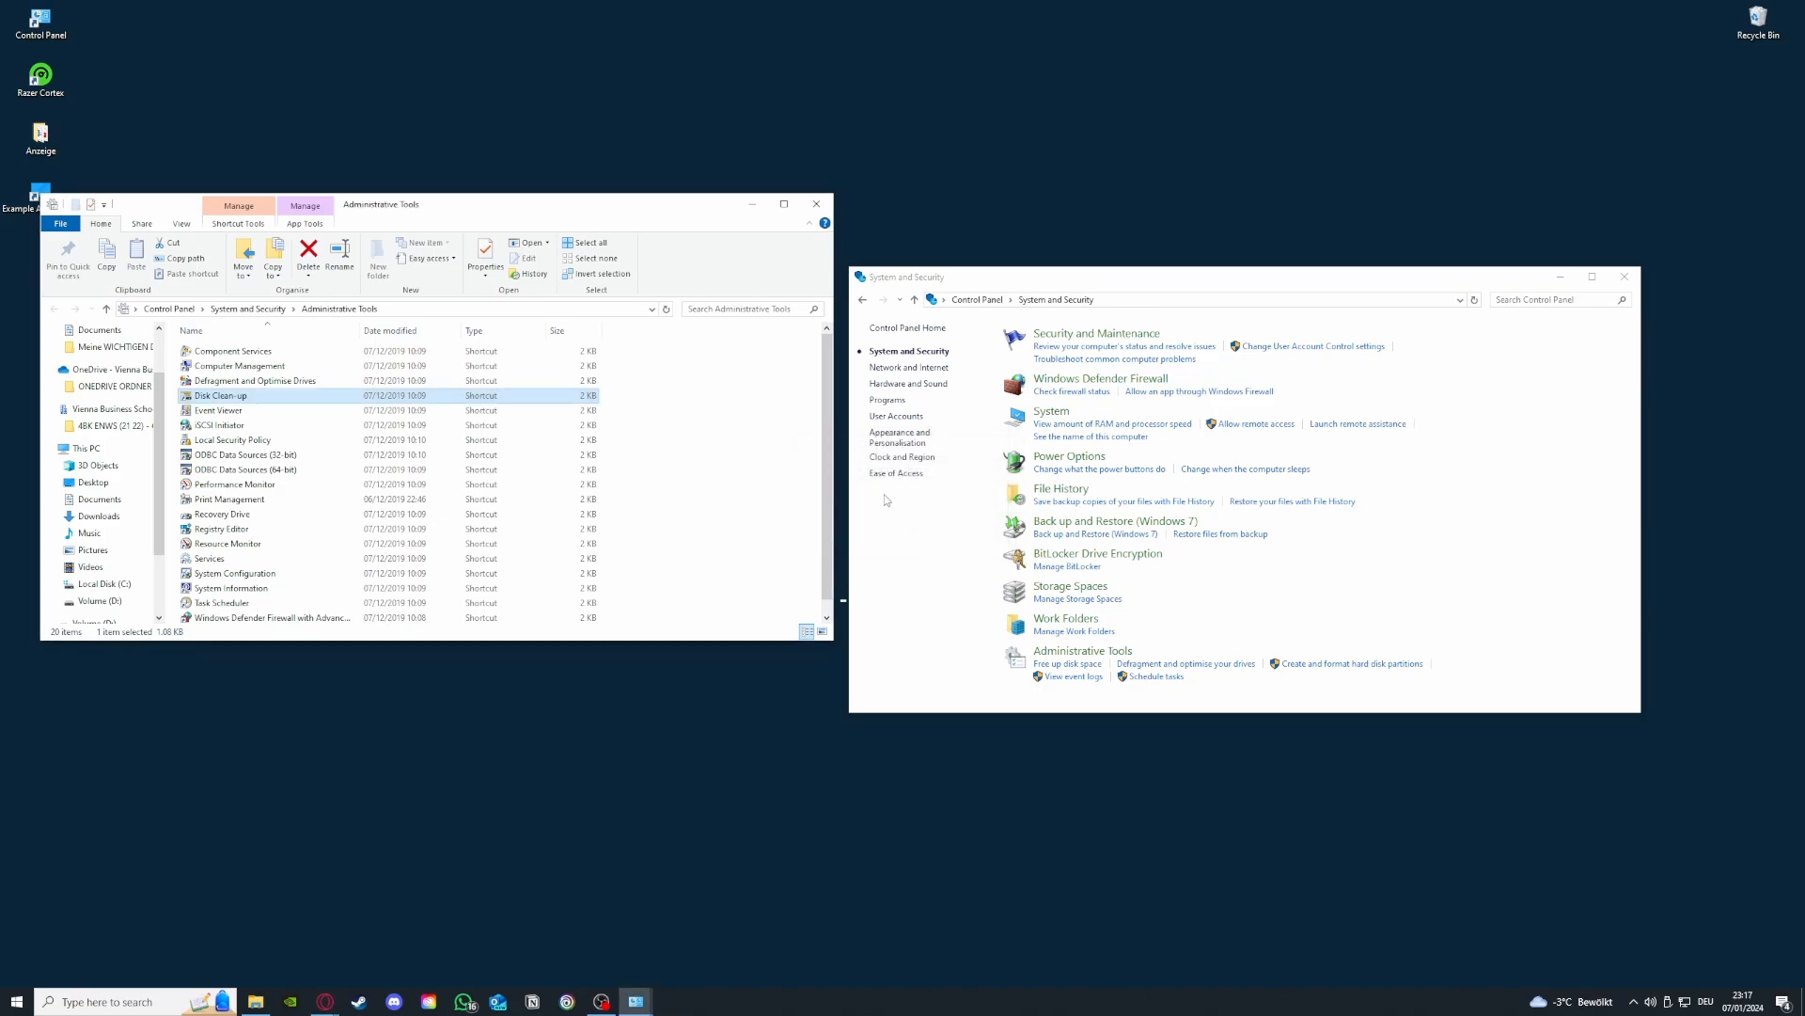
{"action": "left_click", "coordinate": [816, 204]}
{"action": "left_click", "coordinate": [1623, 278]}
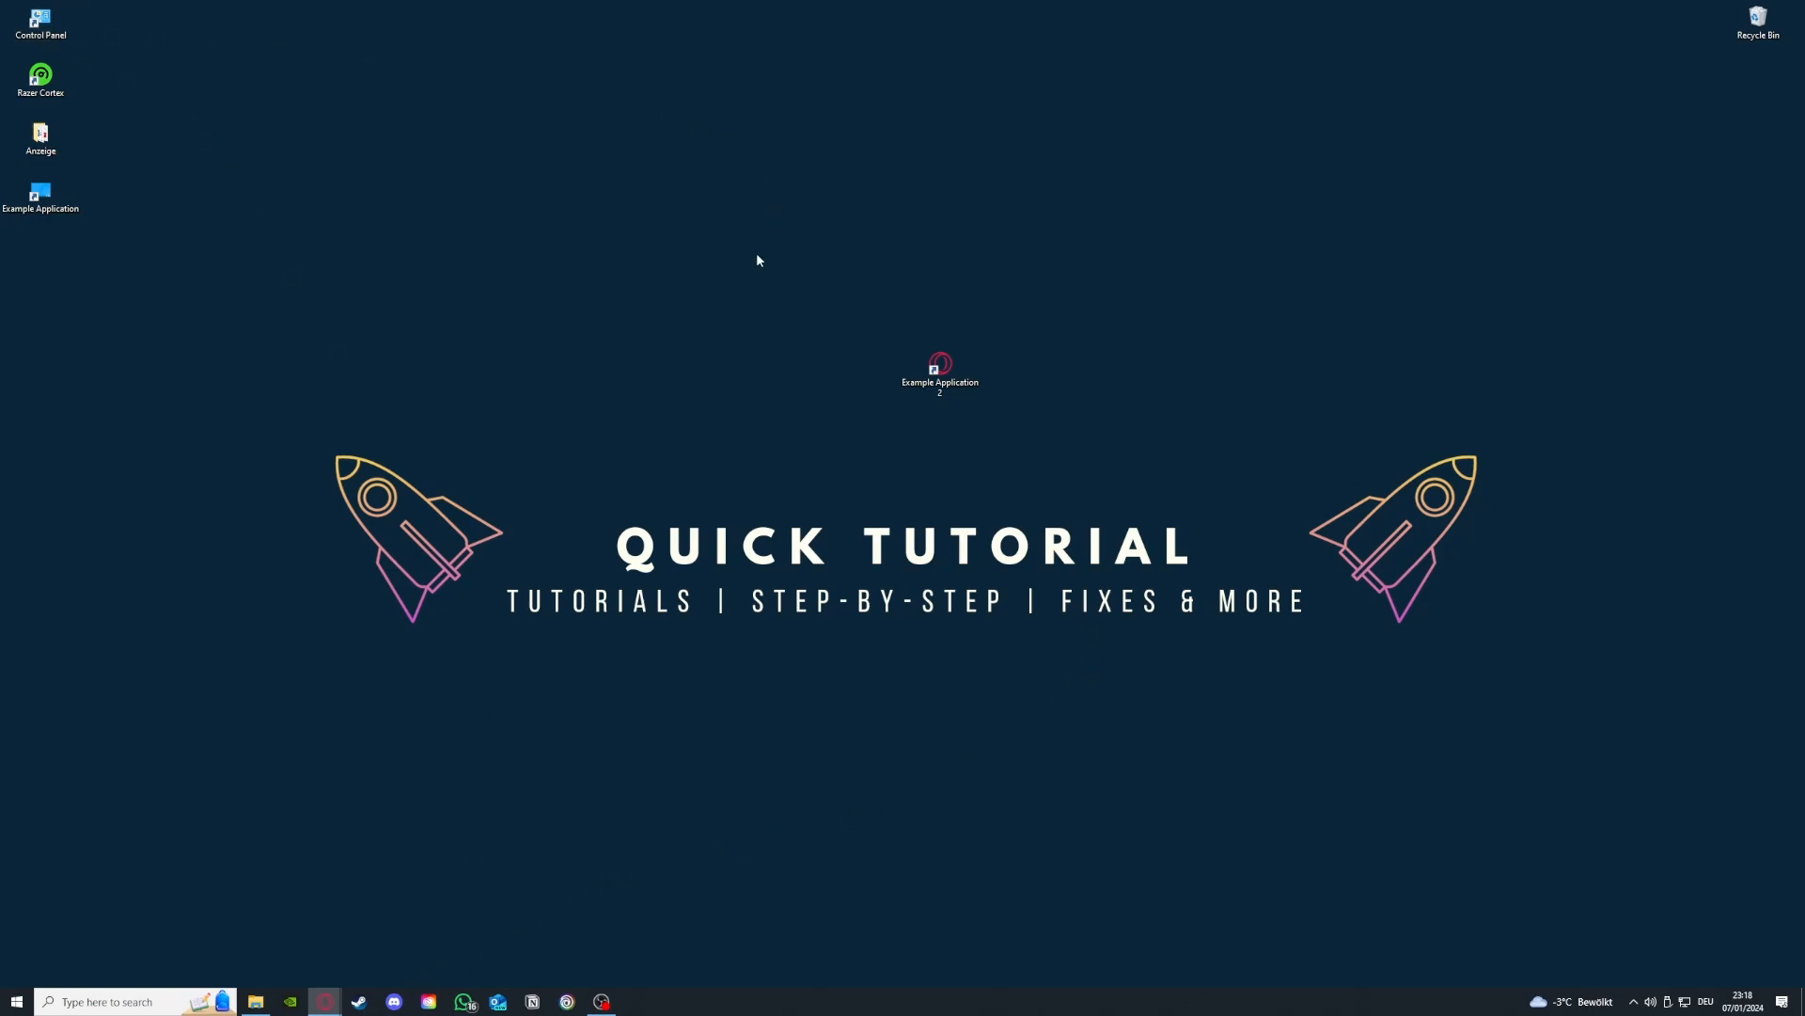
Open the list of installed programs from the Control Panel and browse it as far as Microsoft Teams.
{"action": "double_click", "coordinate": [69, 25]}
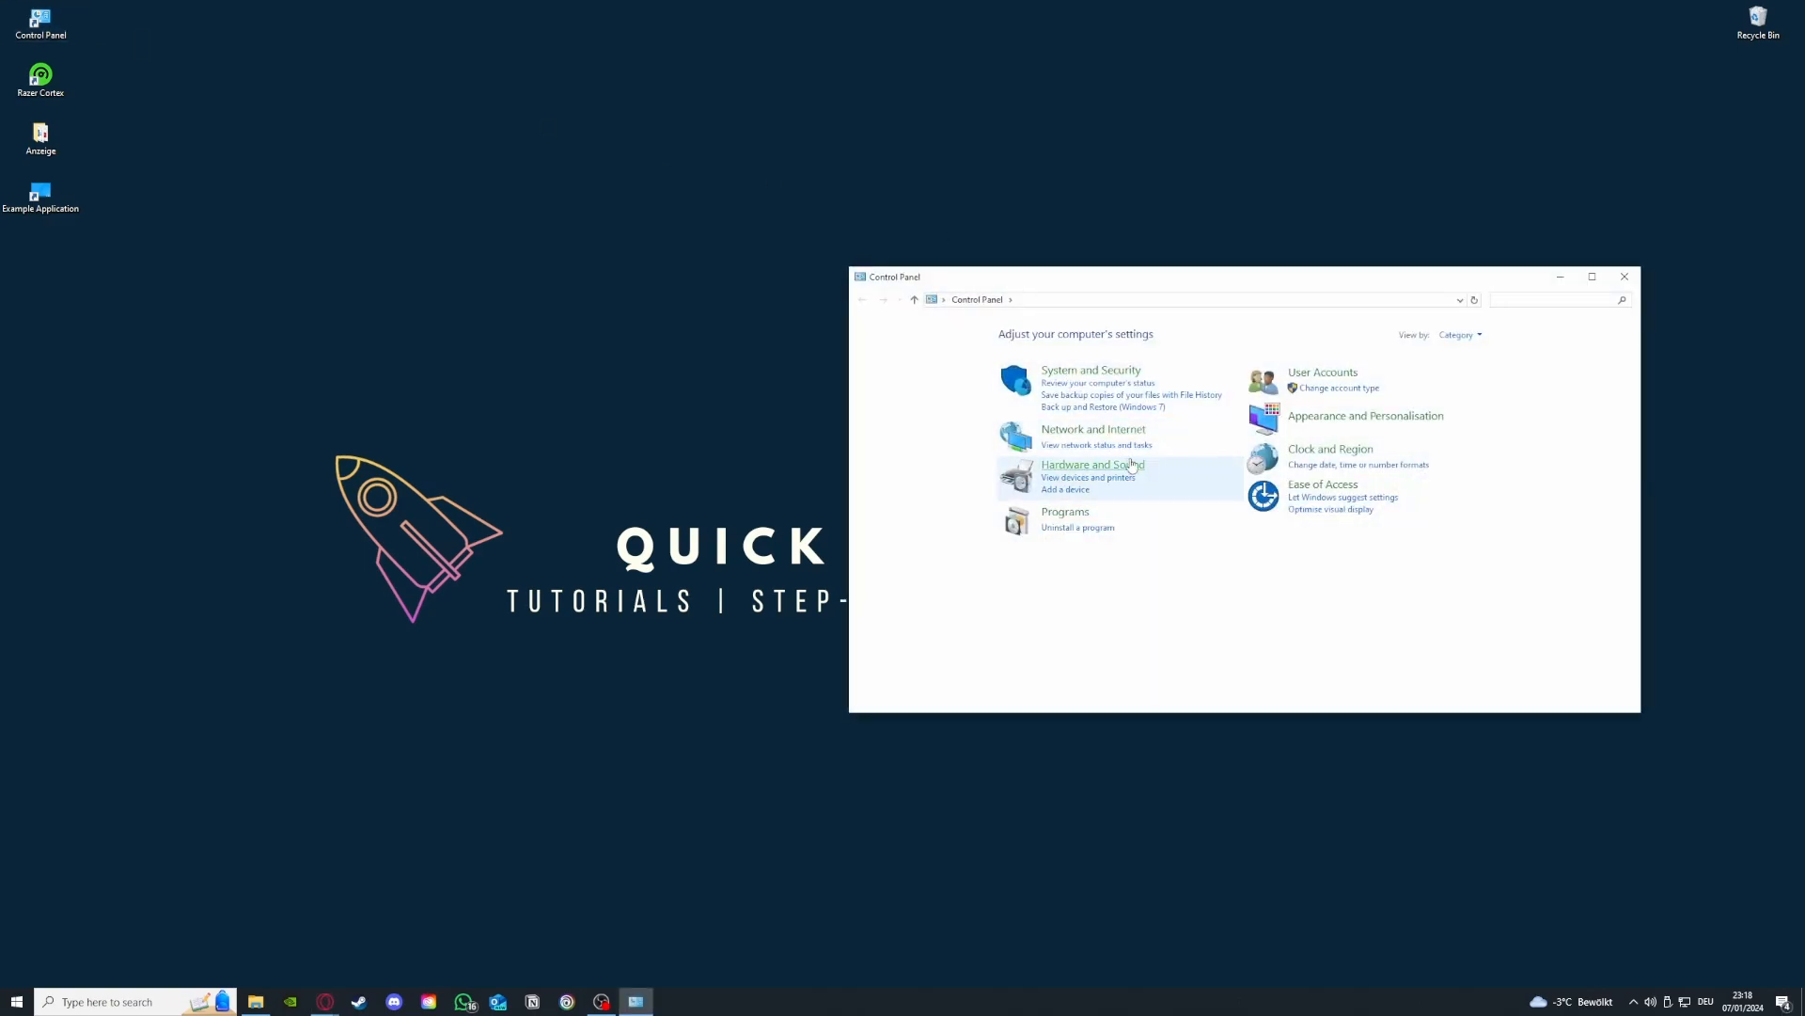
{"action": "left_click", "coordinate": [1079, 533]}
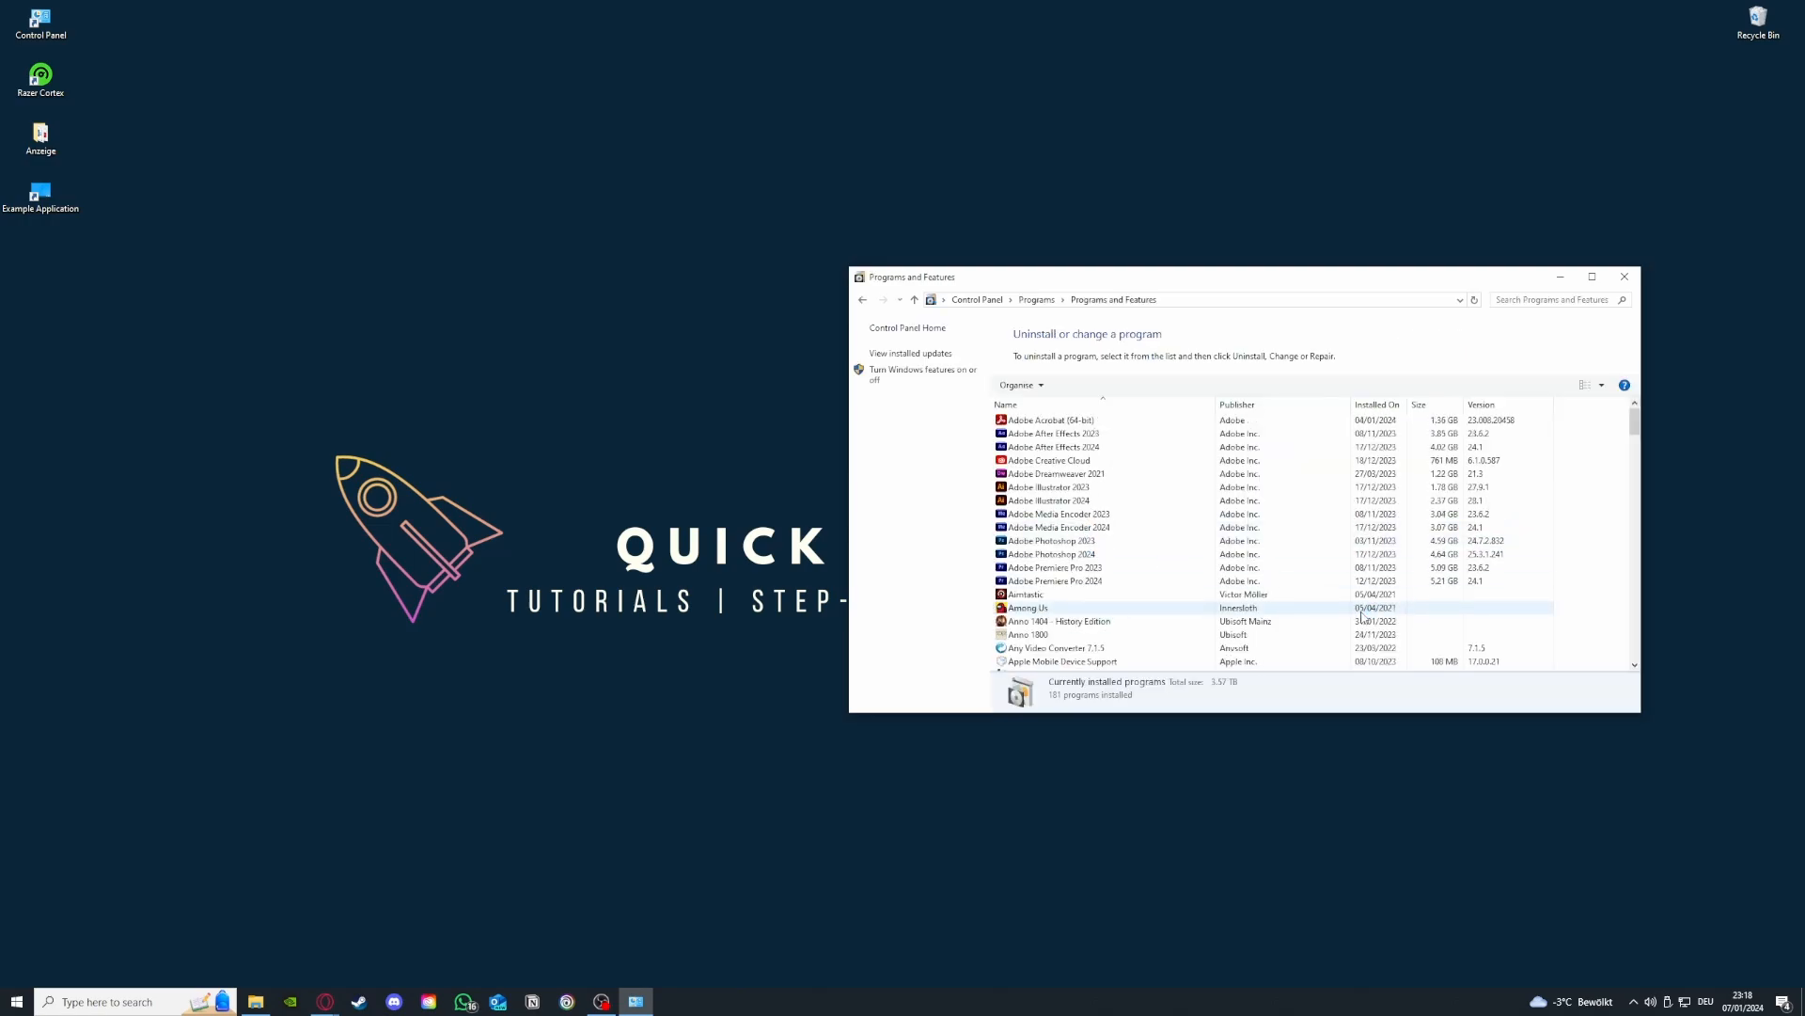
{"action": "scroll", "coordinate": [1254, 562], "scroll_direction": "down", "scroll_amount": 15}
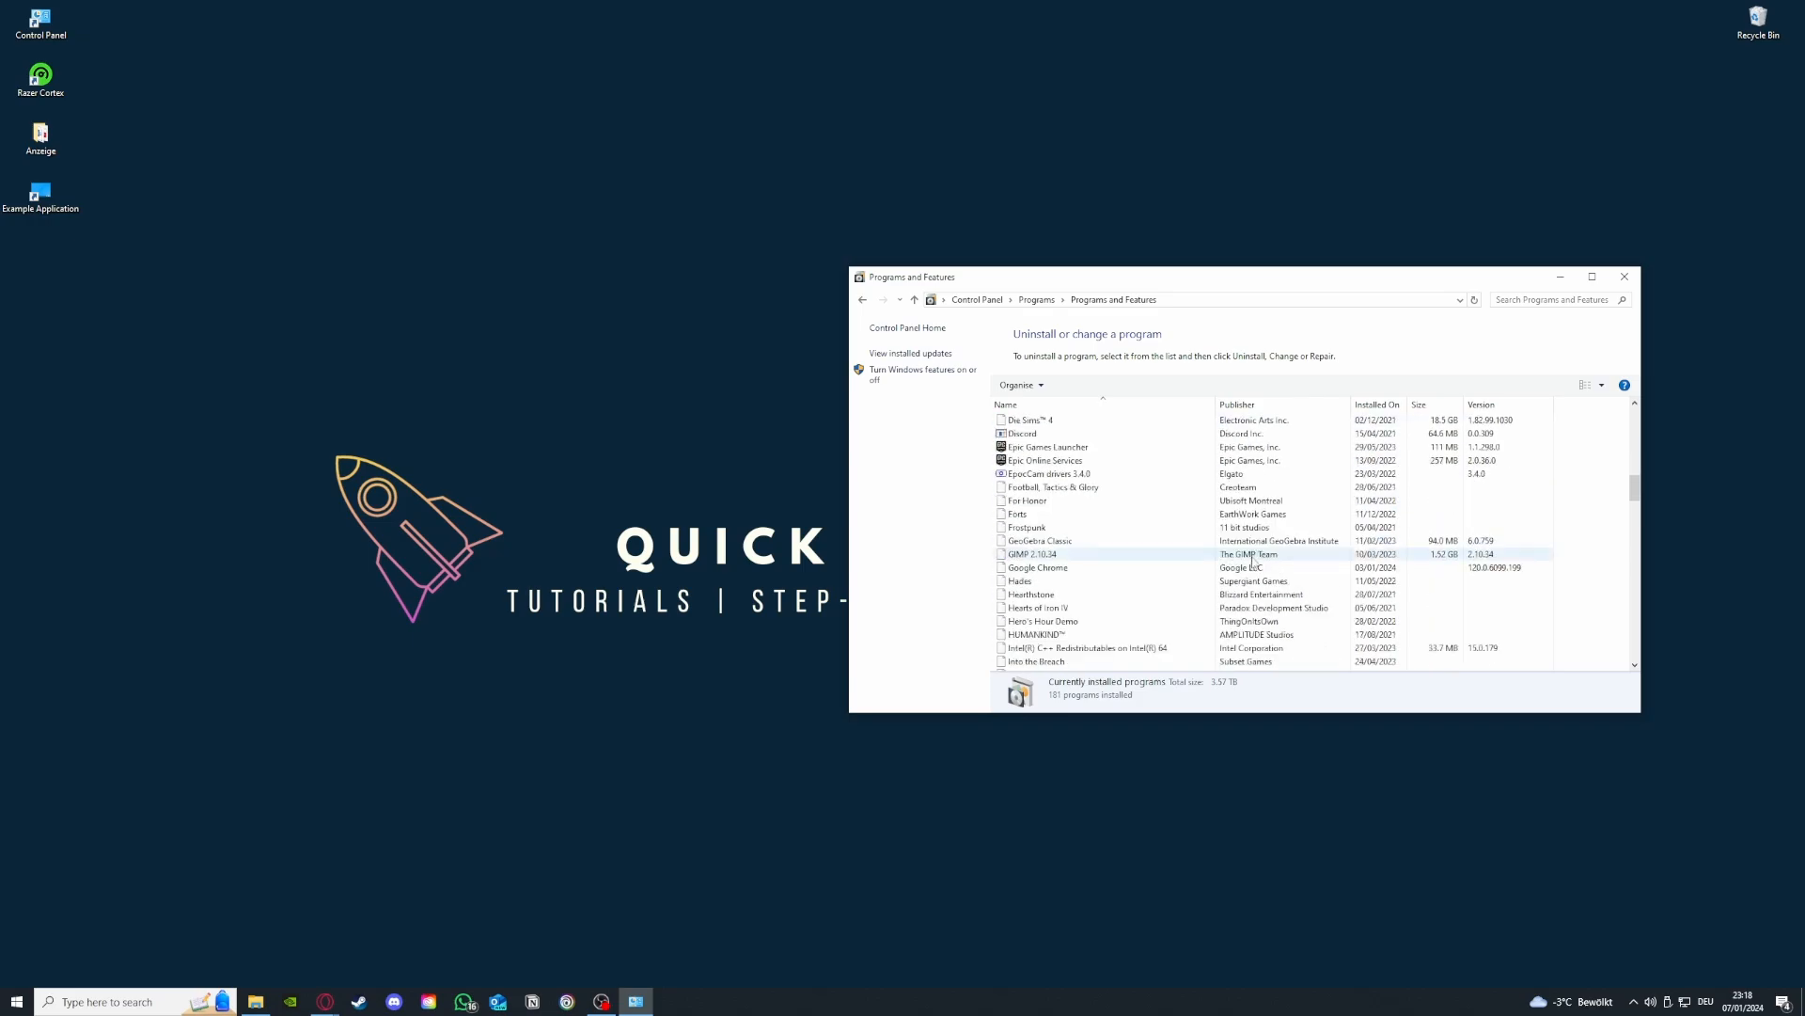
{"action": "scroll", "coordinate": [1253, 563], "scroll_direction": "down", "scroll_amount": 6}
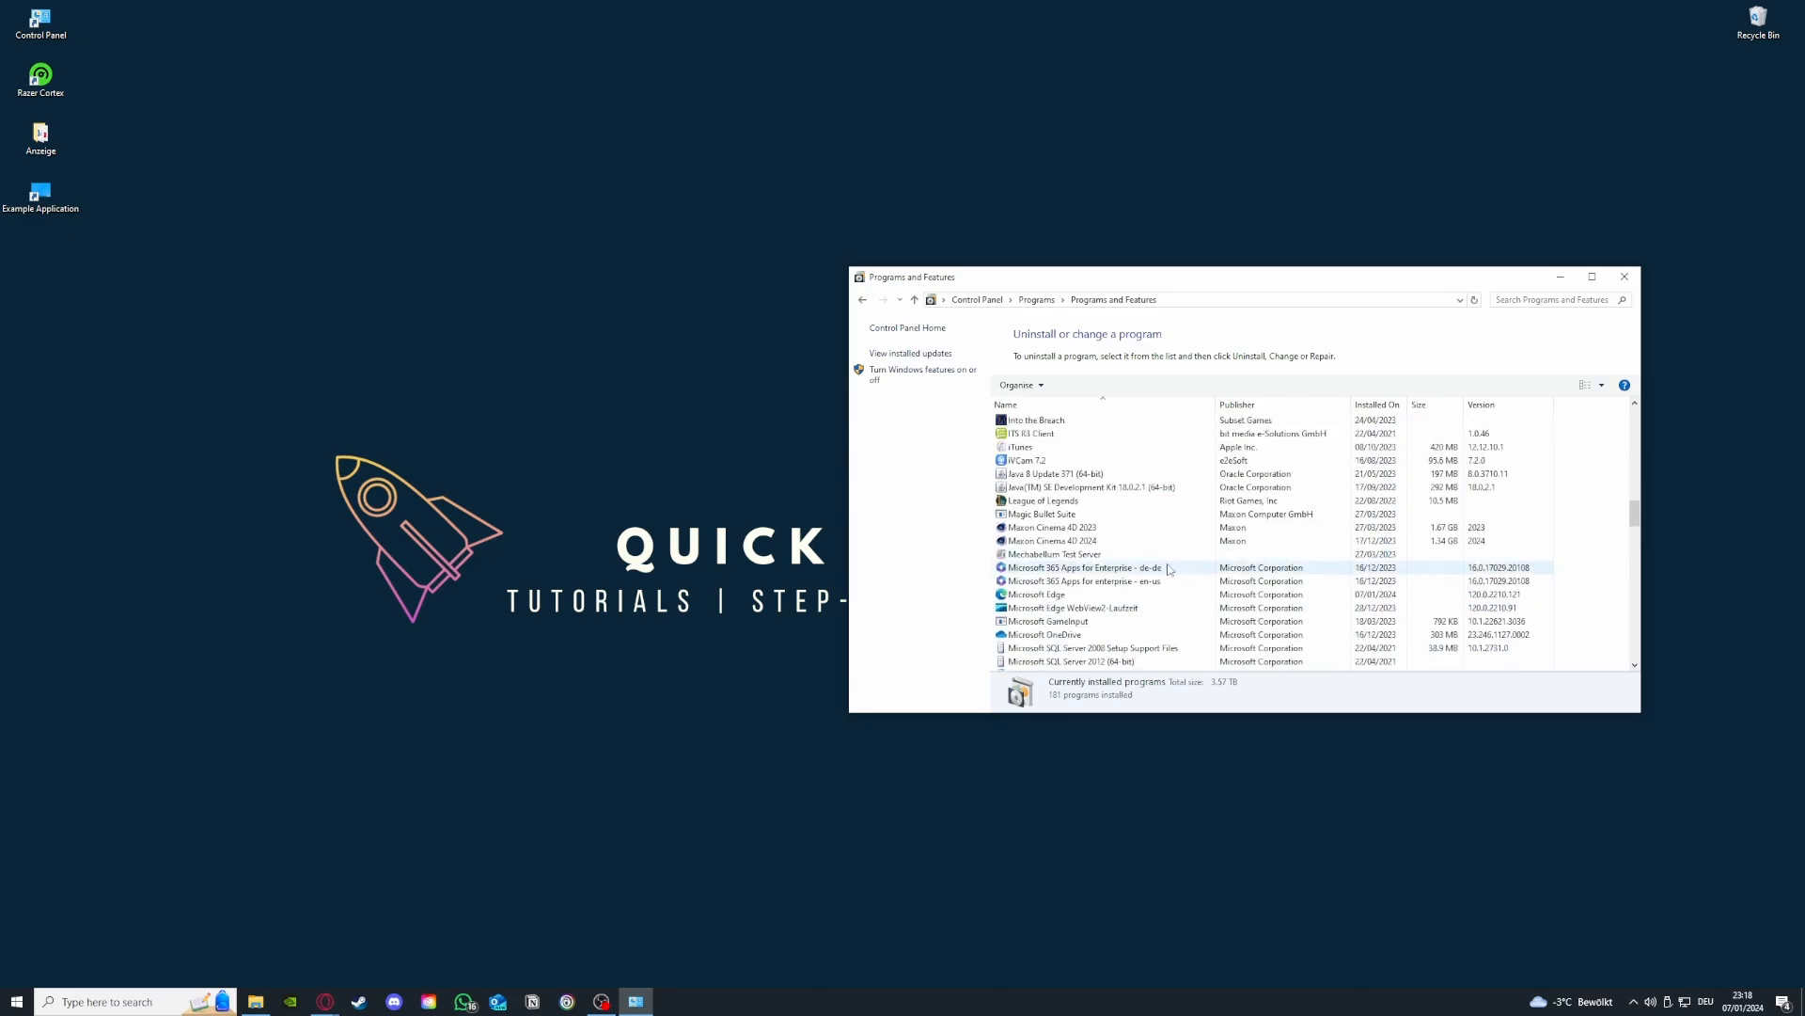
{"action": "scroll", "coordinate": [1168, 569], "scroll_direction": "down", "scroll_amount": 3}
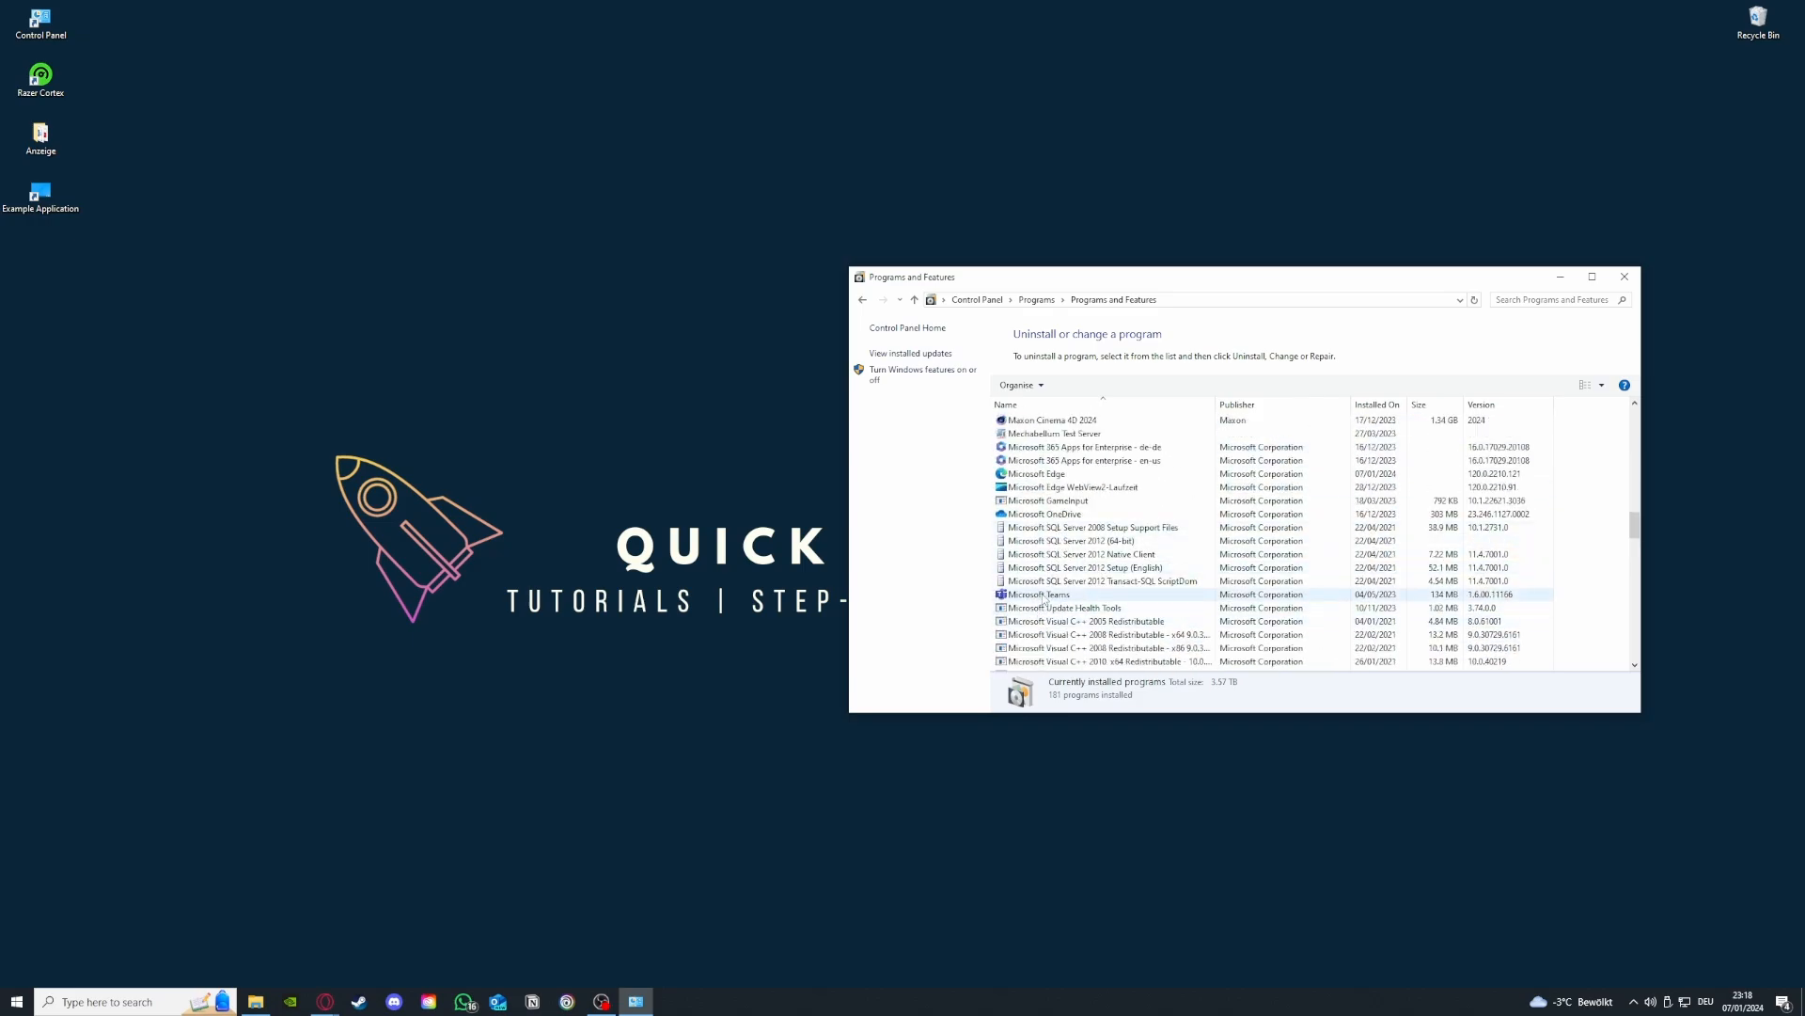
Bring up the uninstall option for Microsoft Teams, dismiss it, and return to the Control Panel home page.
{"action": "left_click", "coordinate": [1043, 596]}
{"action": "right_click", "coordinate": [1041, 597]}
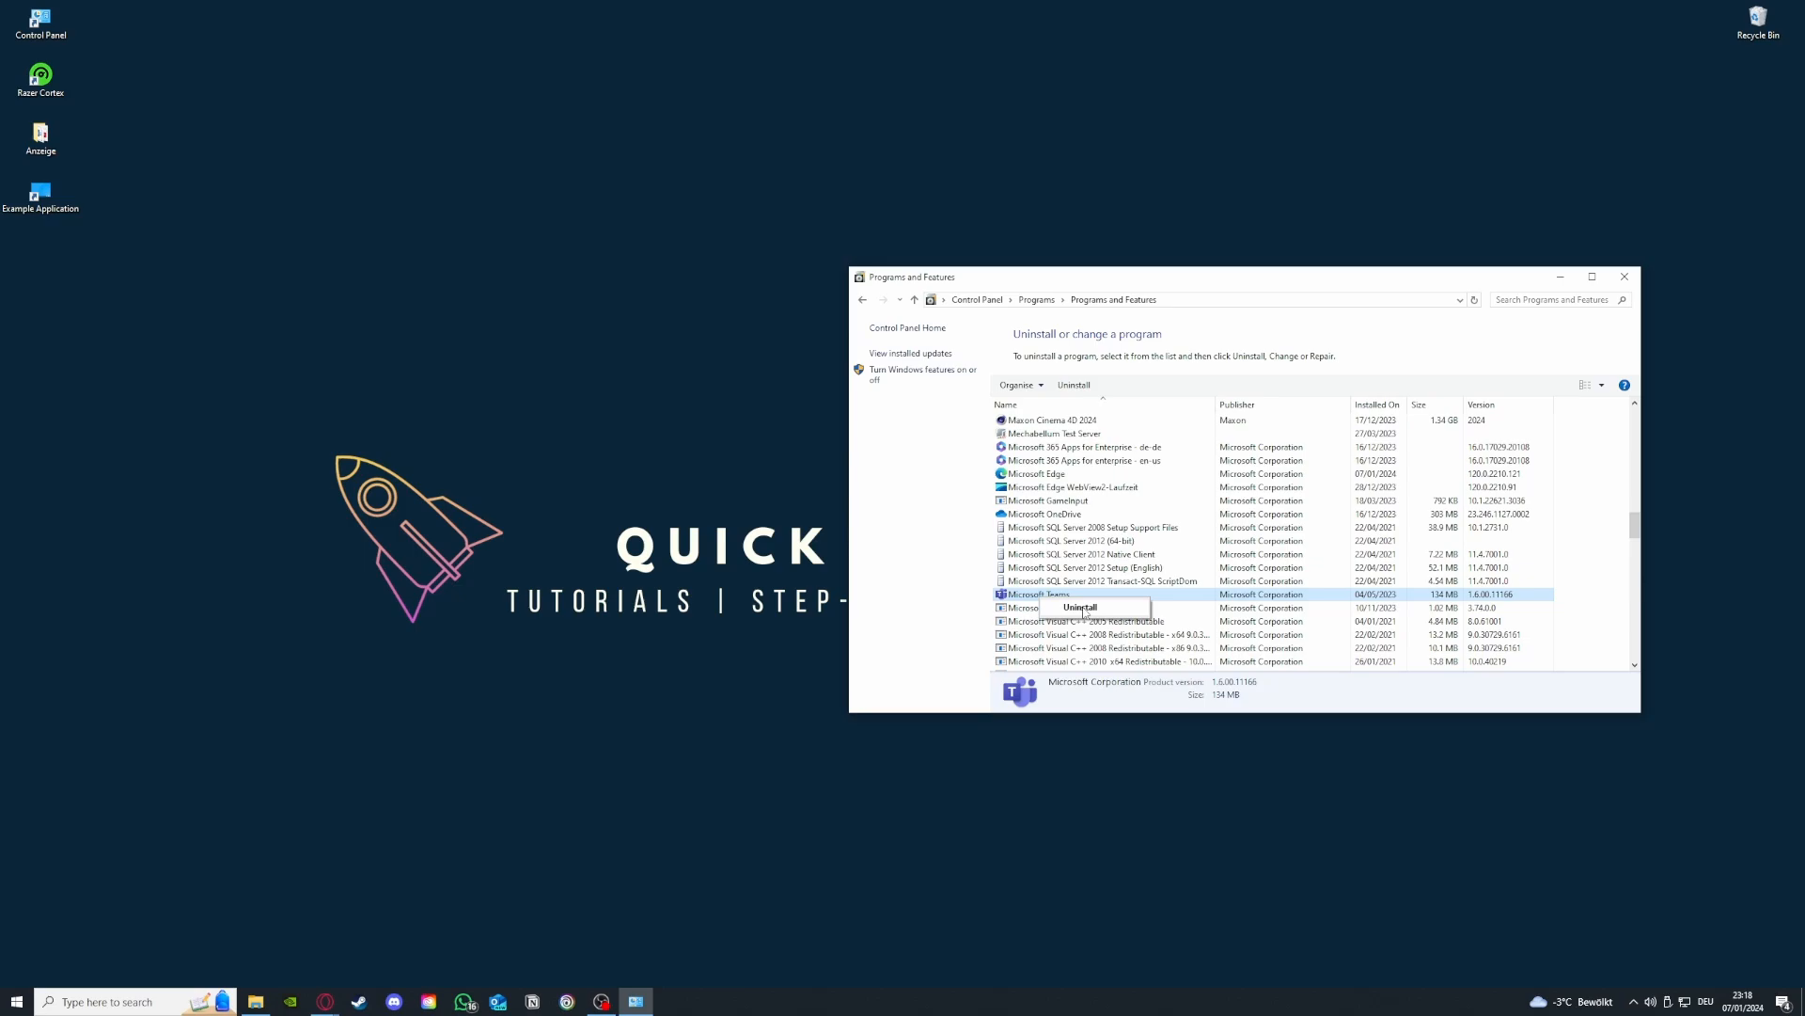
{"action": "left_click", "coordinate": [899, 485]}
{"action": "left_click", "coordinate": [862, 301]}
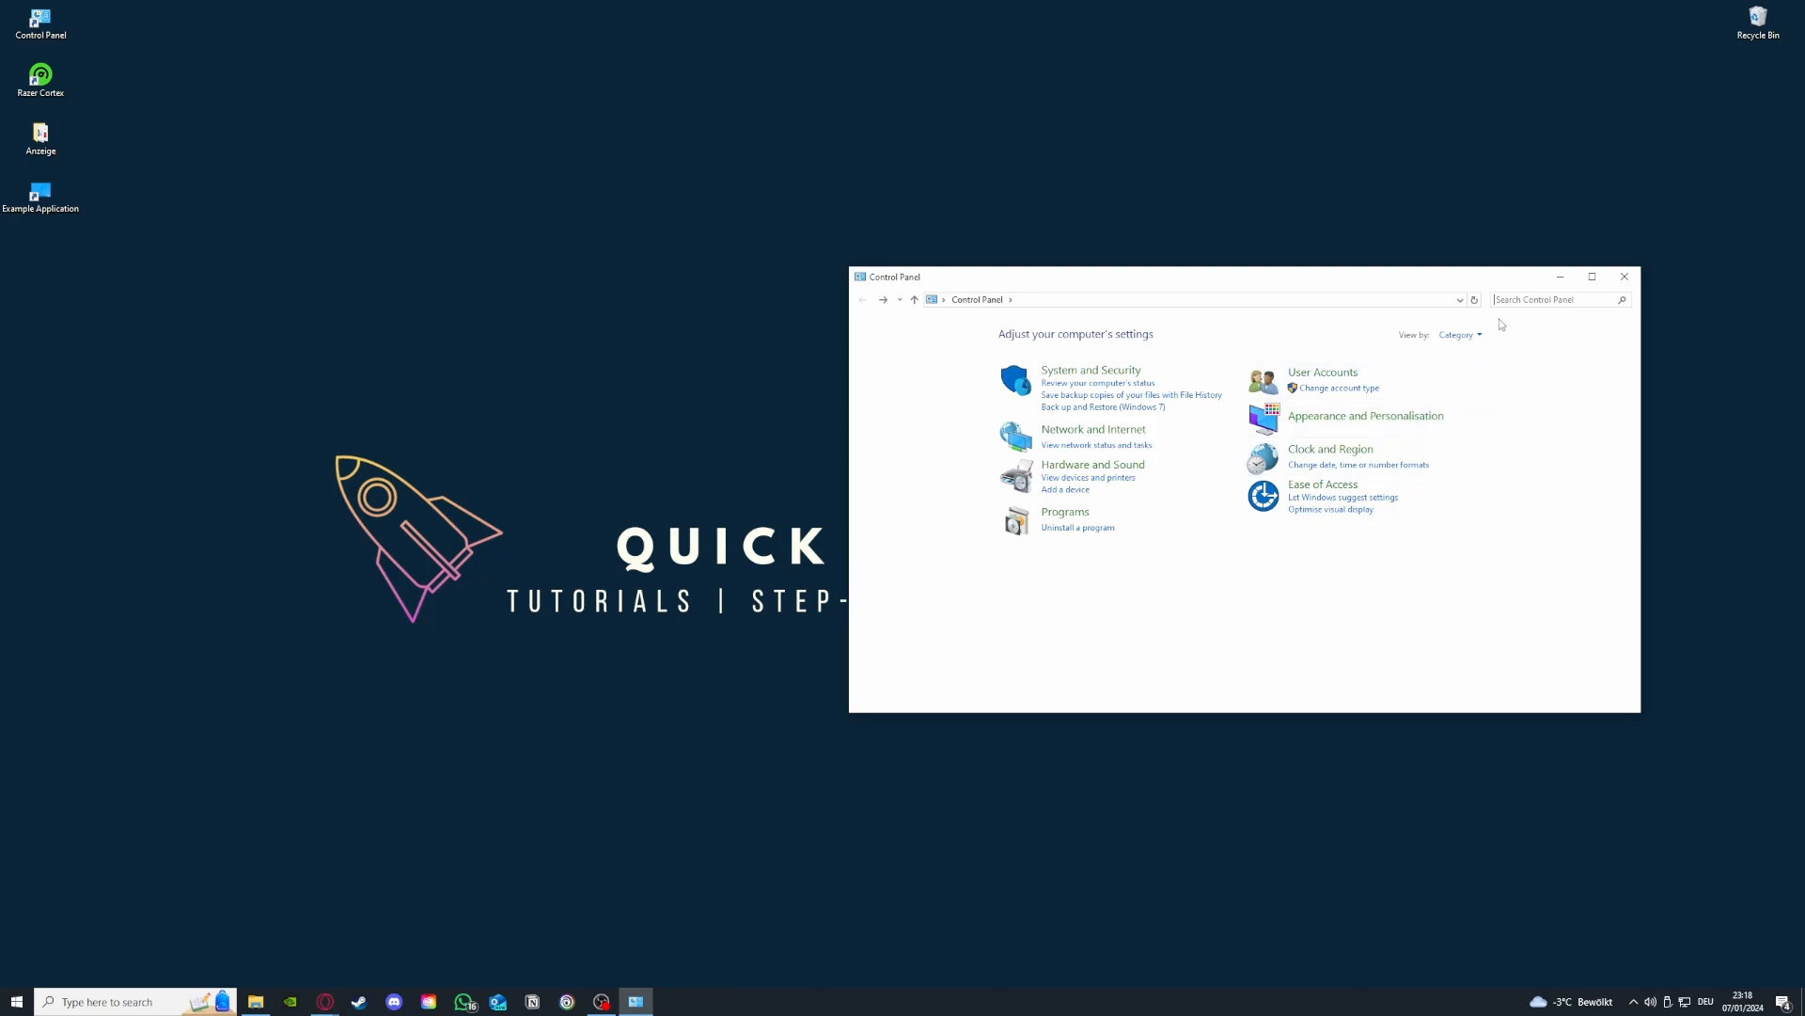
Search the Control Panel for "window" and open Windows Defender Firewall.
{"action": "left_click", "coordinate": [1520, 297]}
{"action": "type", "text": "window"}
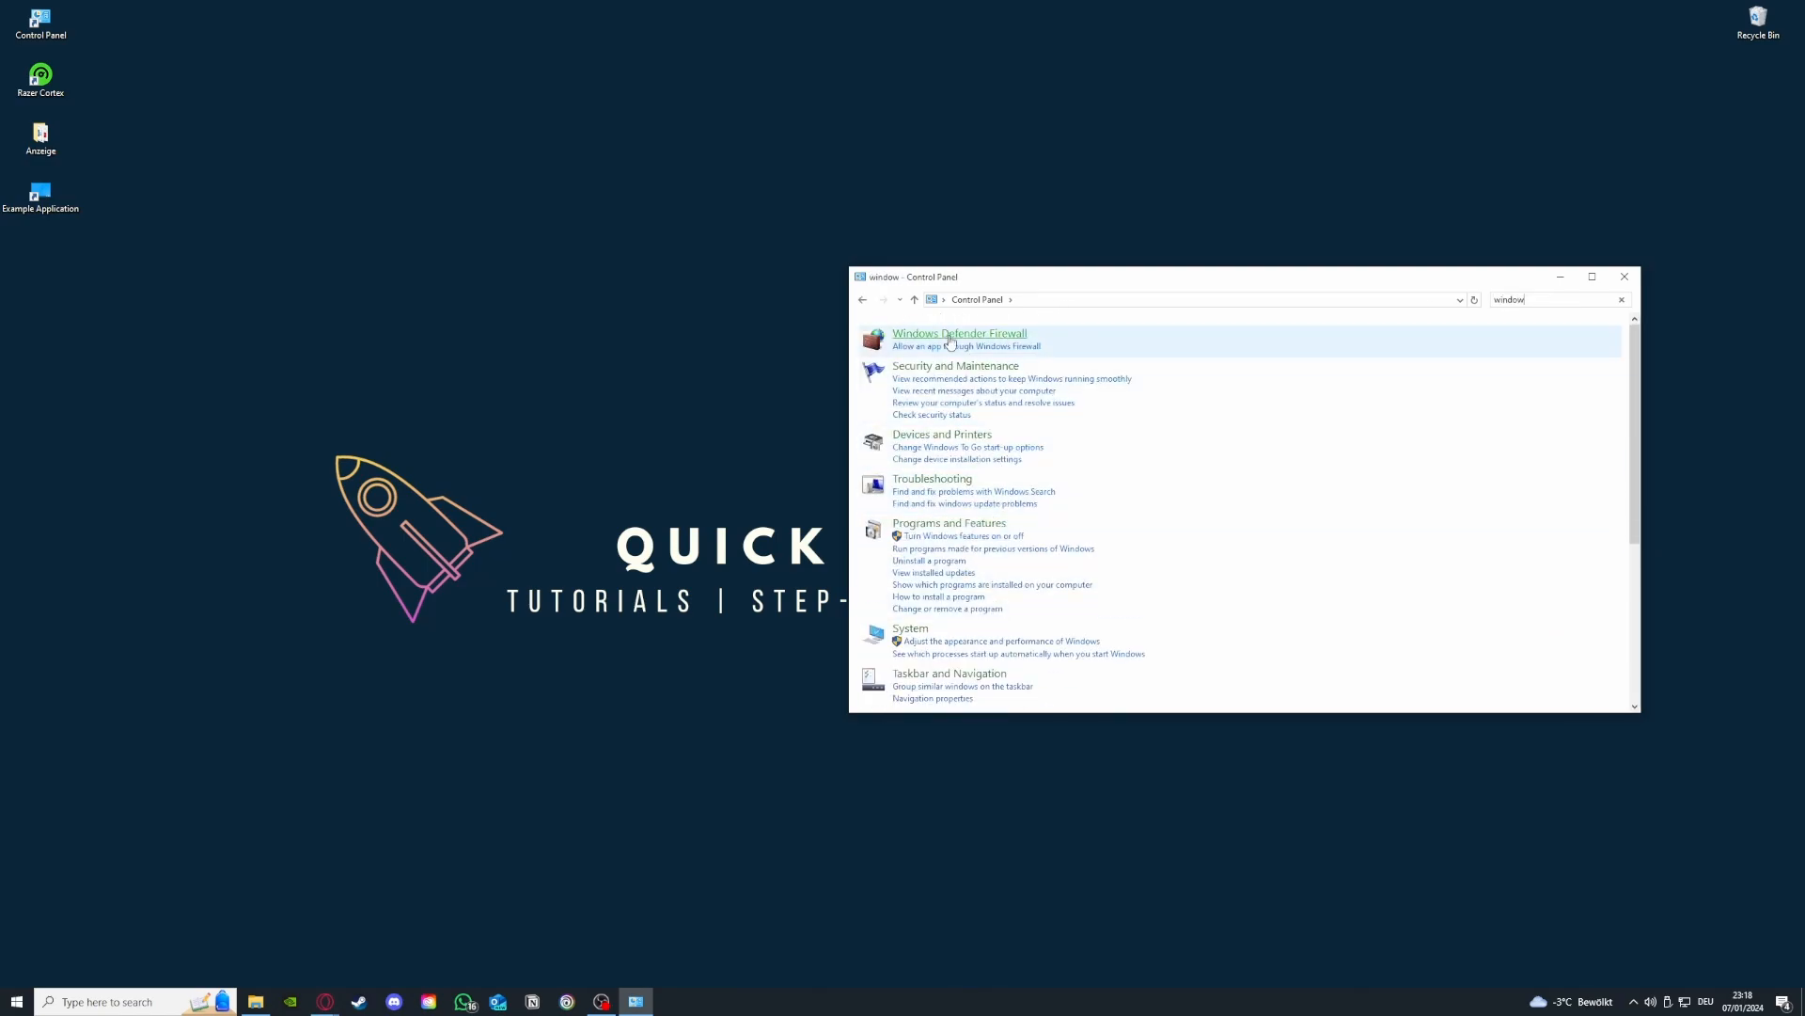
{"action": "left_click", "coordinate": [959, 333]}
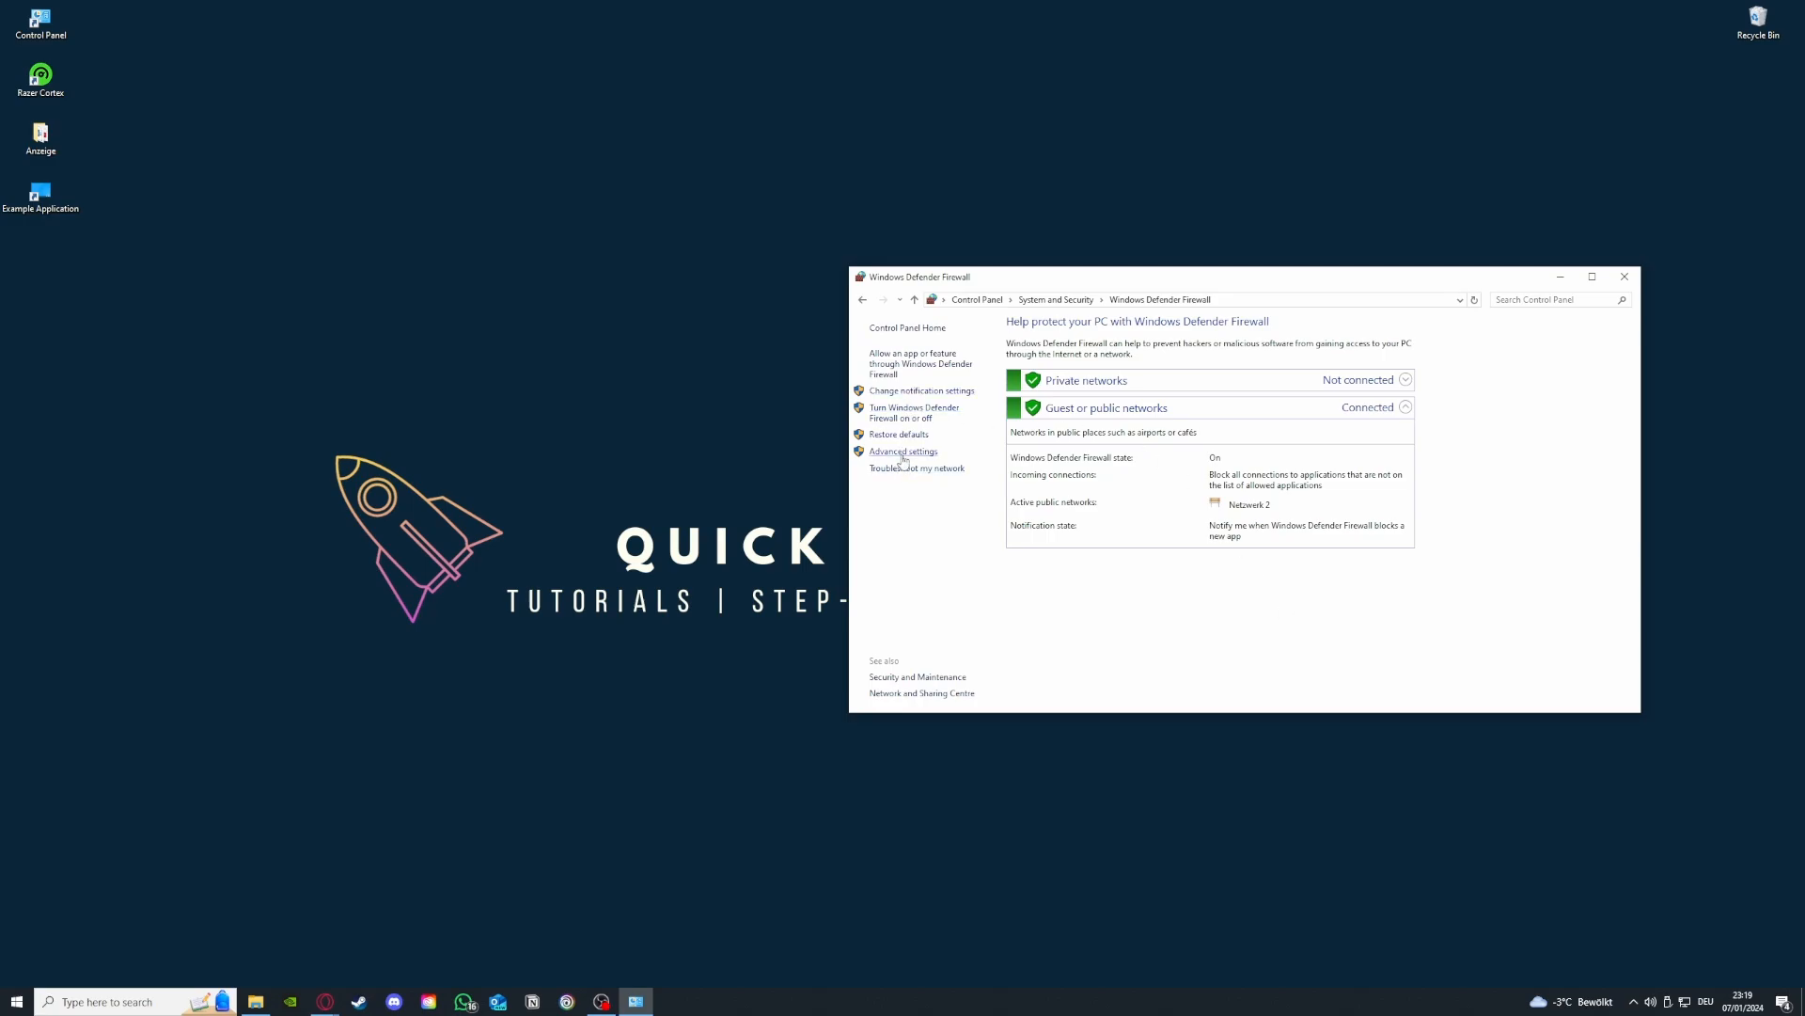
Review the apps allowed to communicate through Windows Defender Firewall and return to the firewall overview.
{"action": "left_click", "coordinate": [905, 367]}
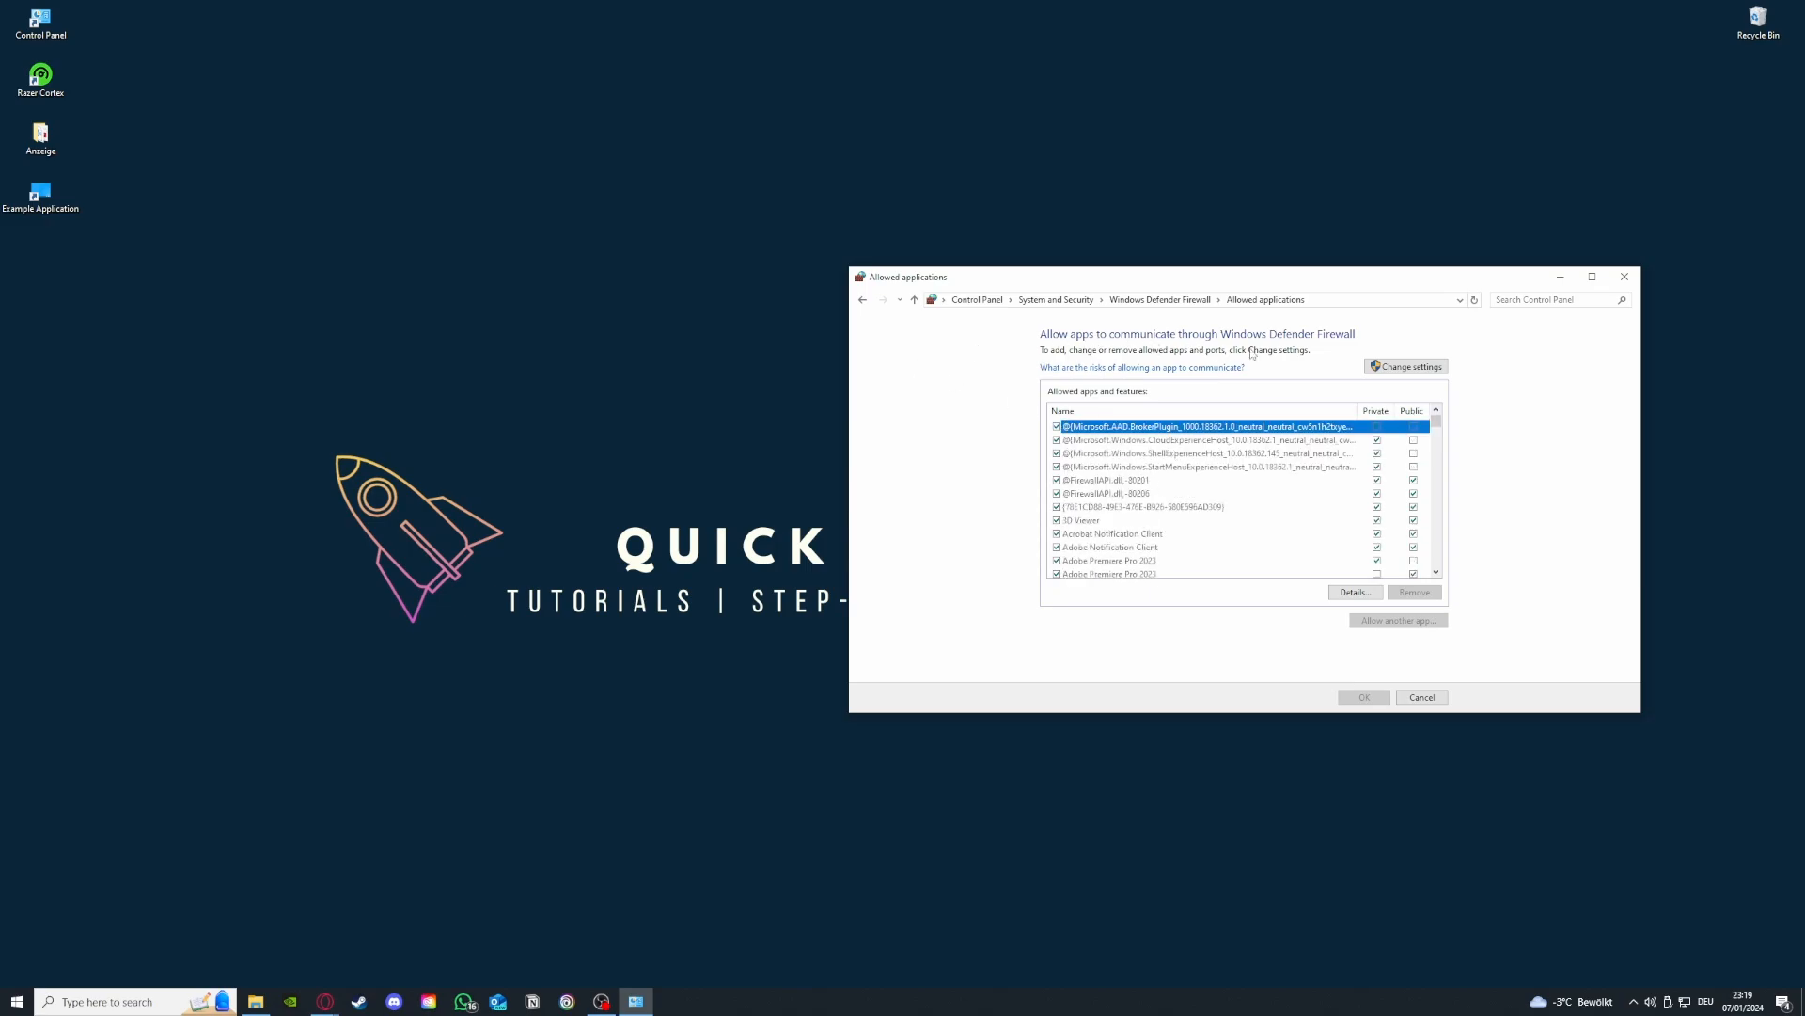
{"action": "left_click", "coordinate": [863, 300]}
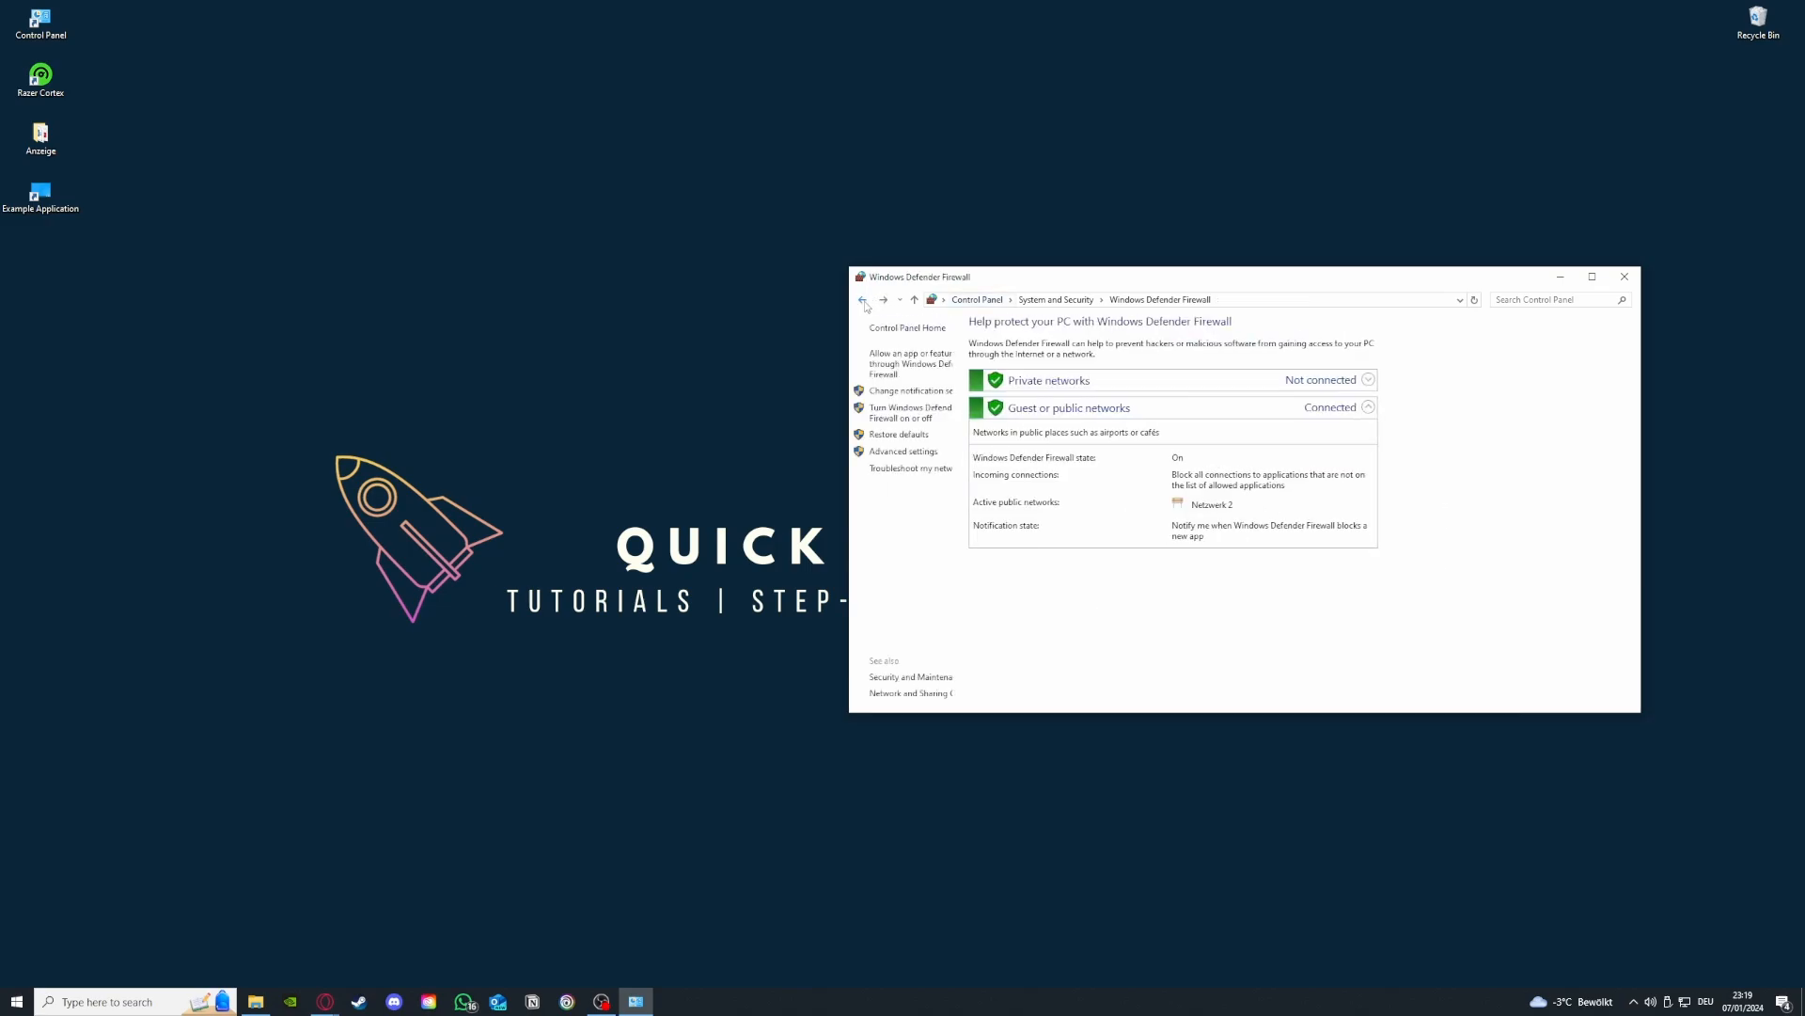
{"action": "left_click", "coordinate": [905, 365]}
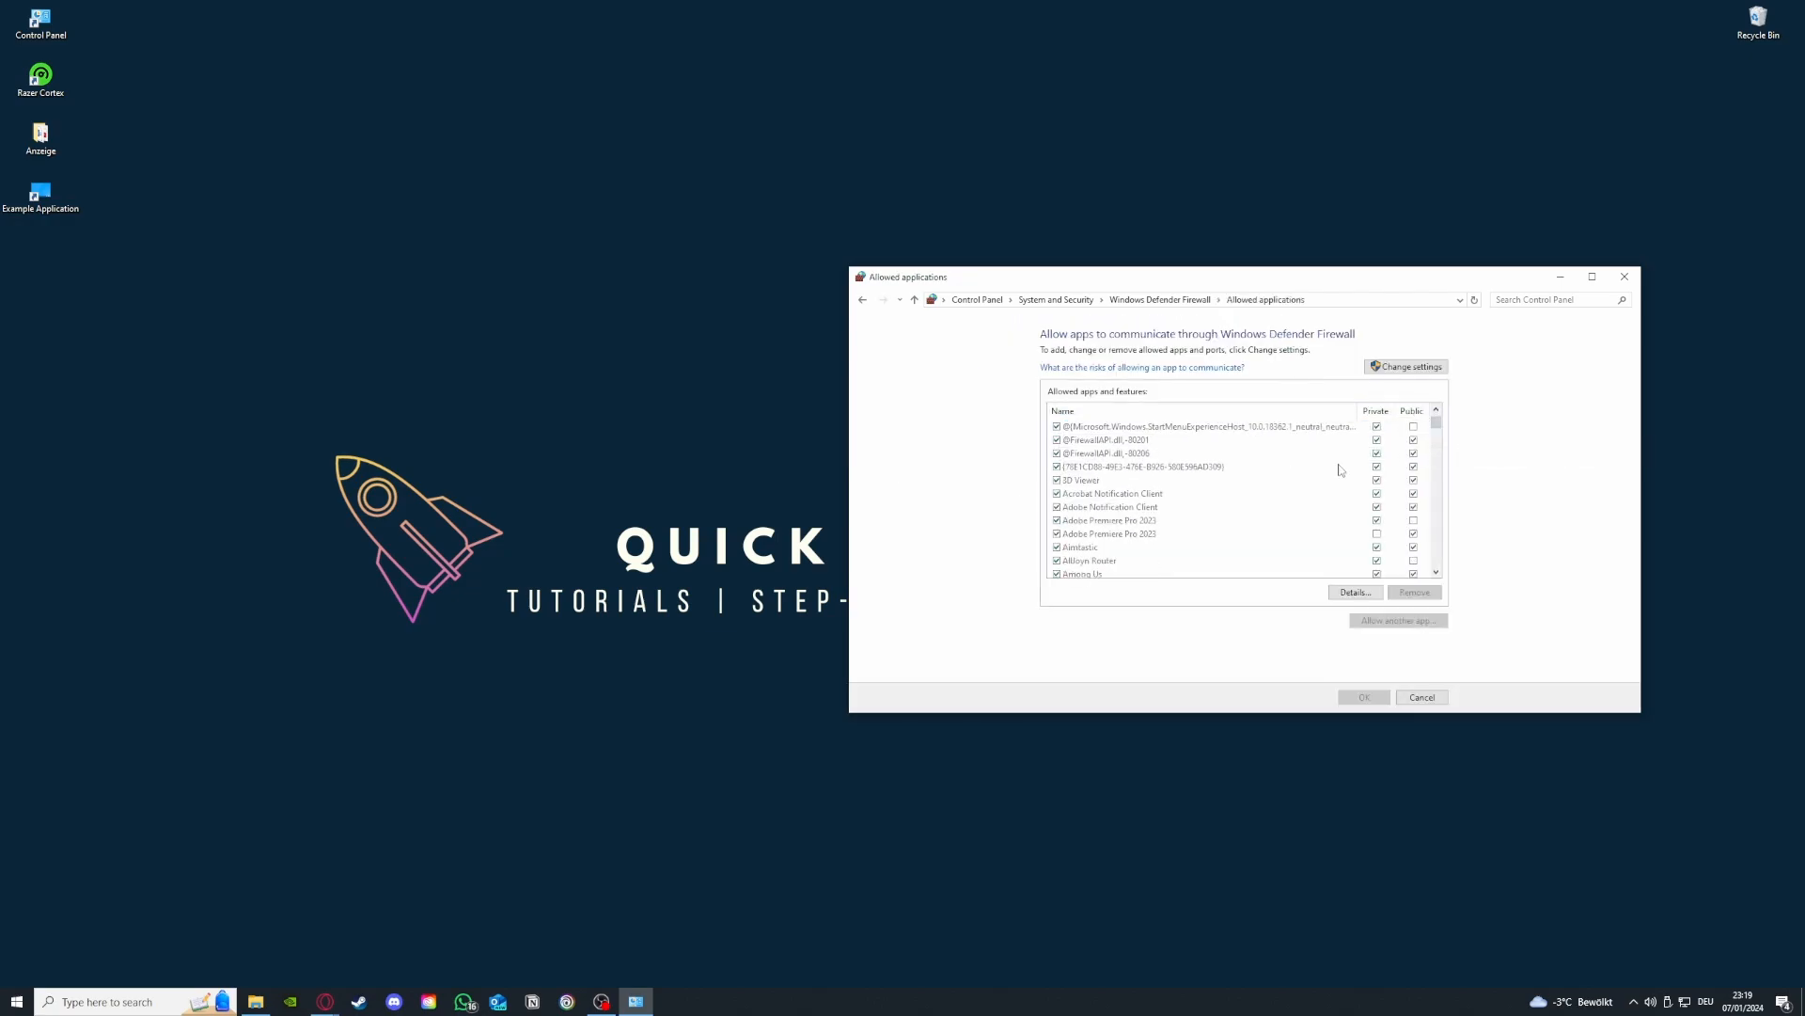
{"action": "scroll", "coordinate": [1341, 470], "scroll_direction": "down", "scroll_amount": 12}
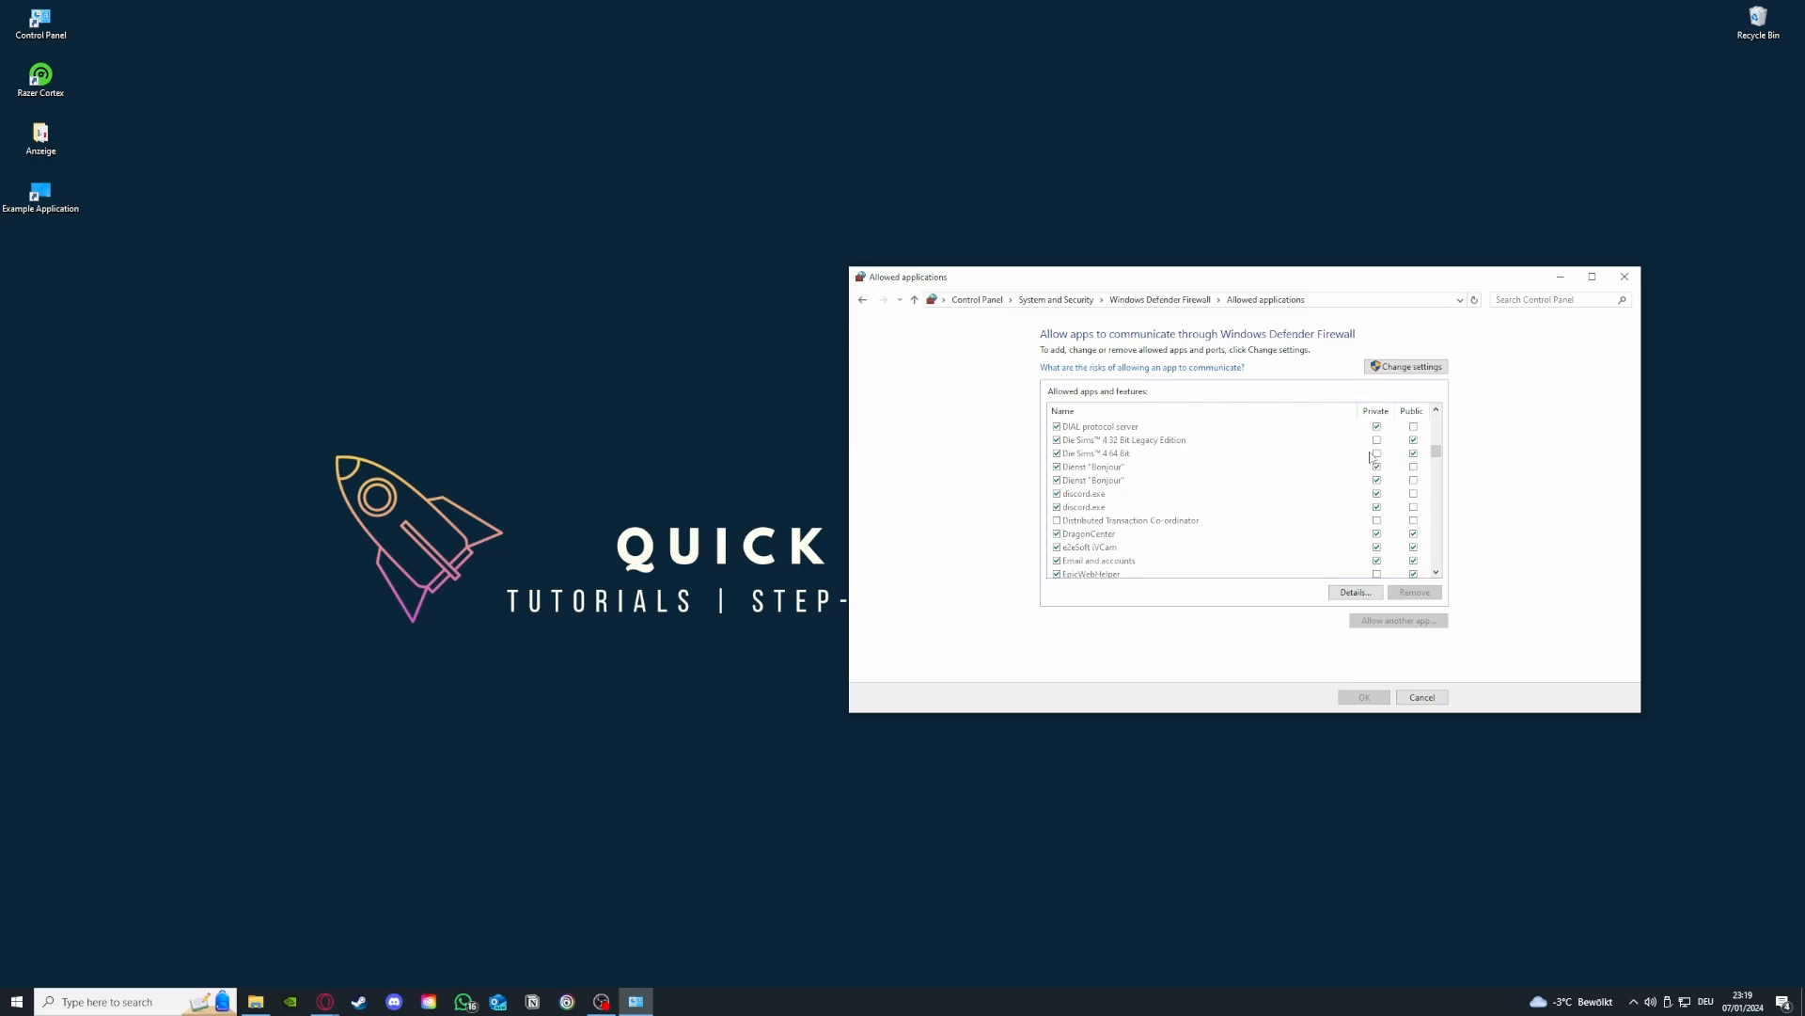
{"action": "left_click", "coordinate": [862, 301]}
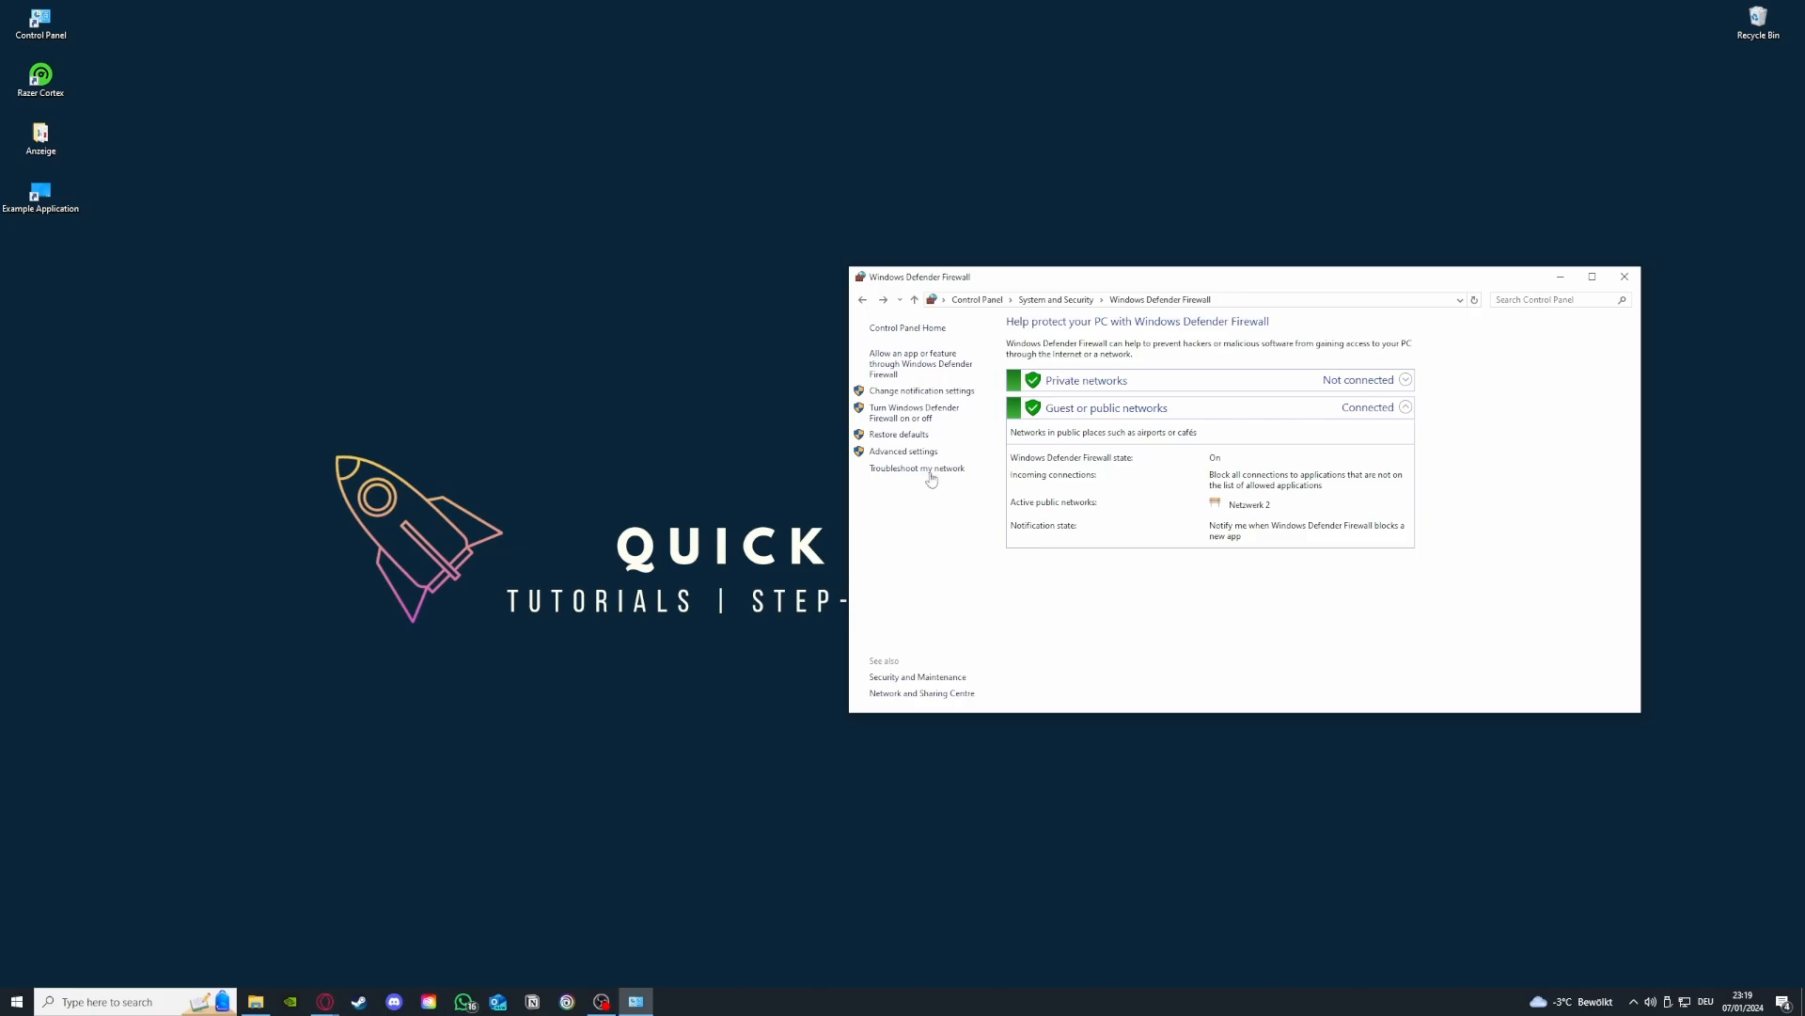
Open the firewall's advanced settings and look through the inbound rules.
{"action": "left_click", "coordinate": [903, 453]}
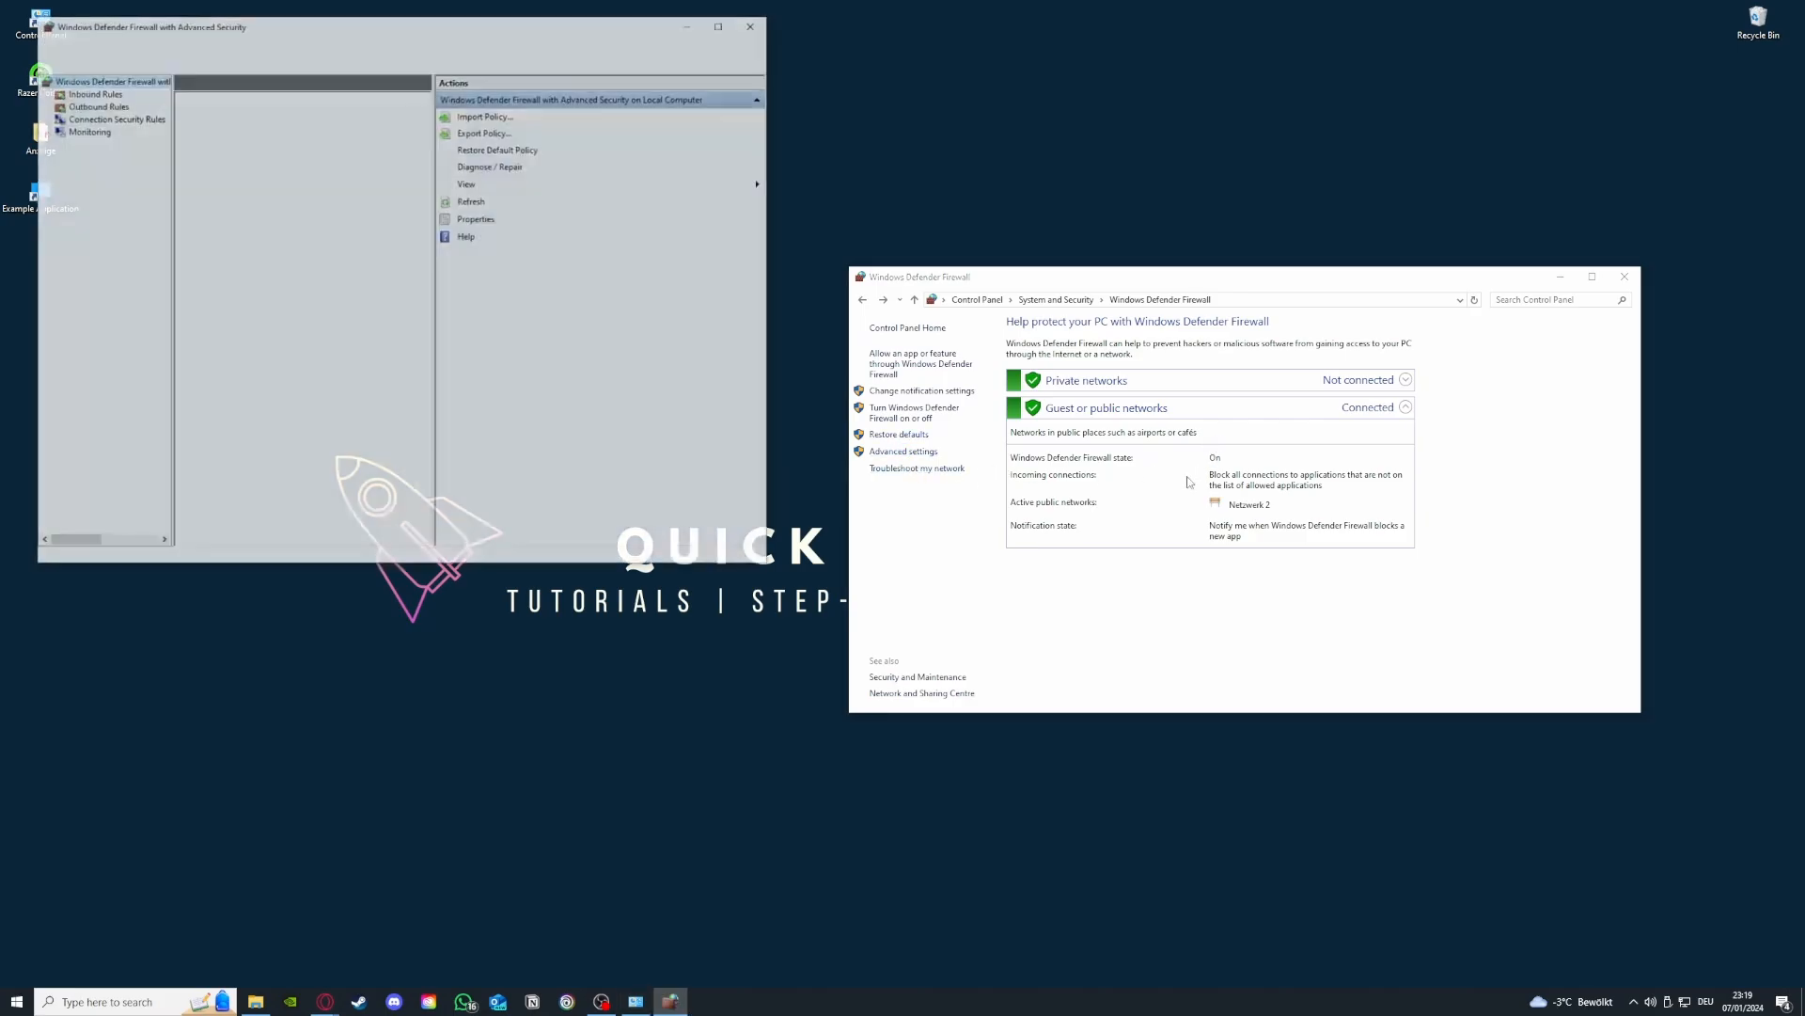
{"action": "scroll", "coordinate": [280, 218], "scroll_direction": "down", "scroll_amount": 3}
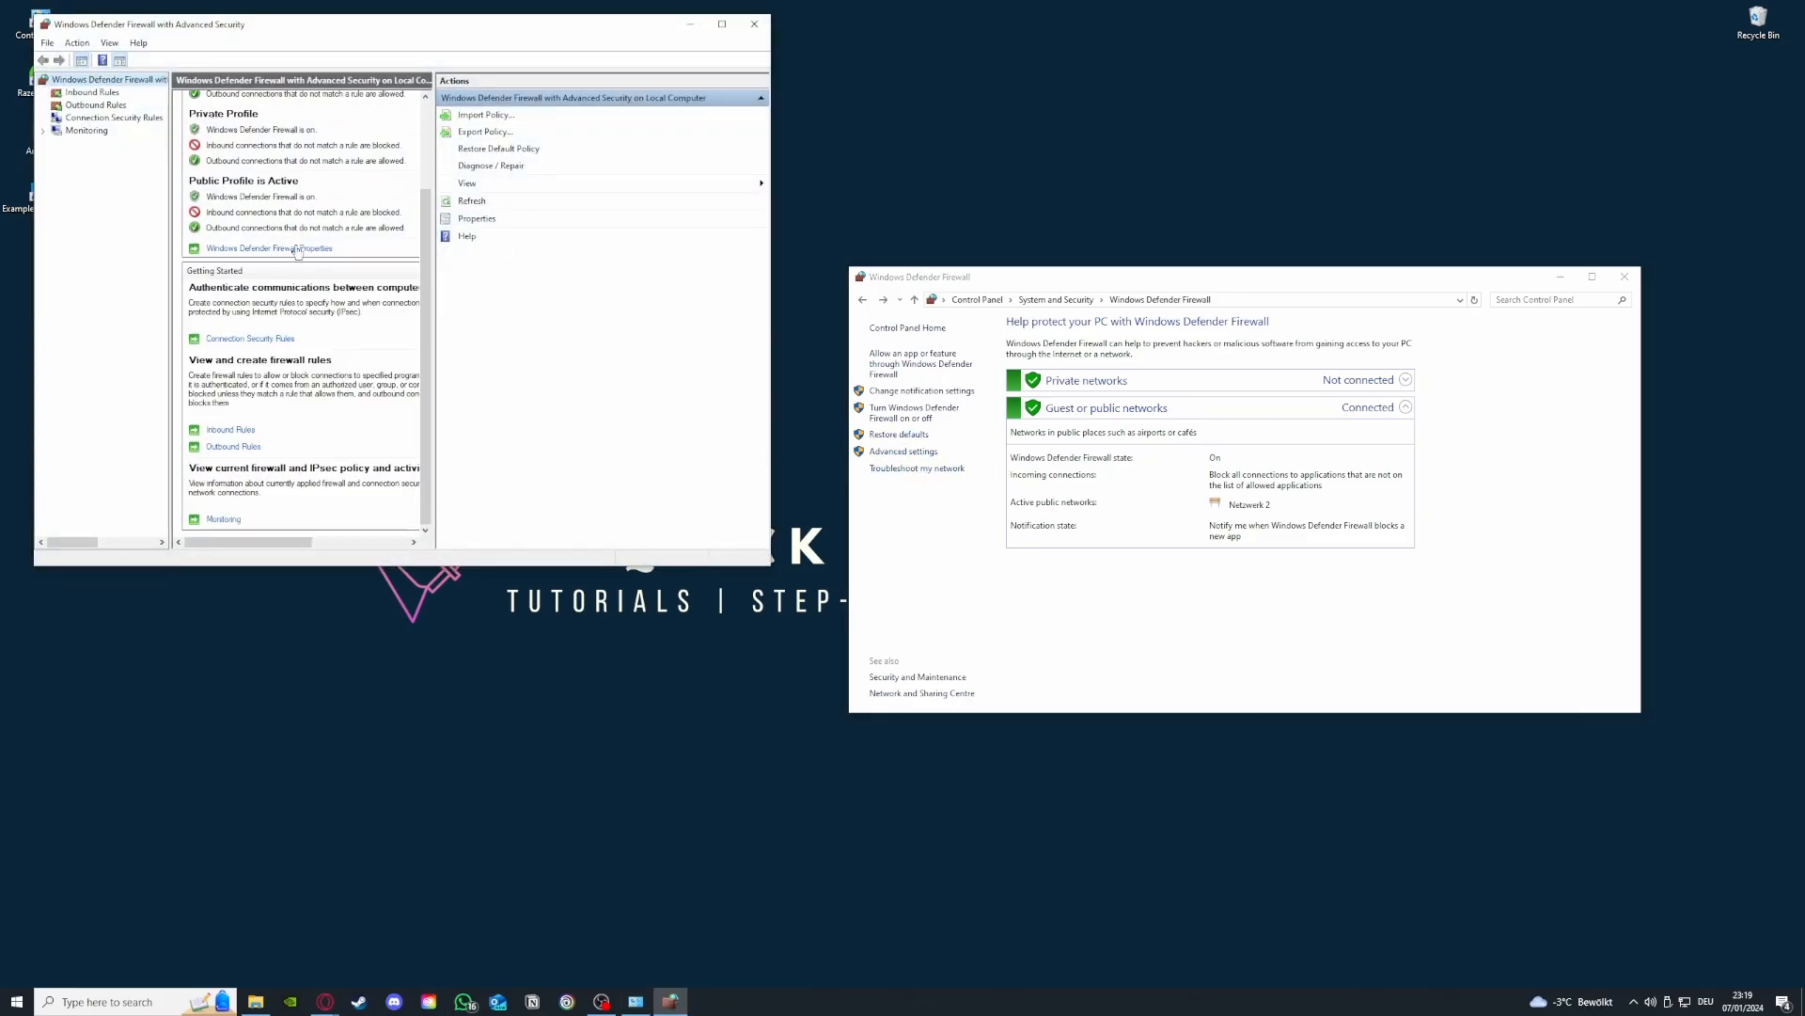
{"action": "left_click", "coordinate": [93, 93]}
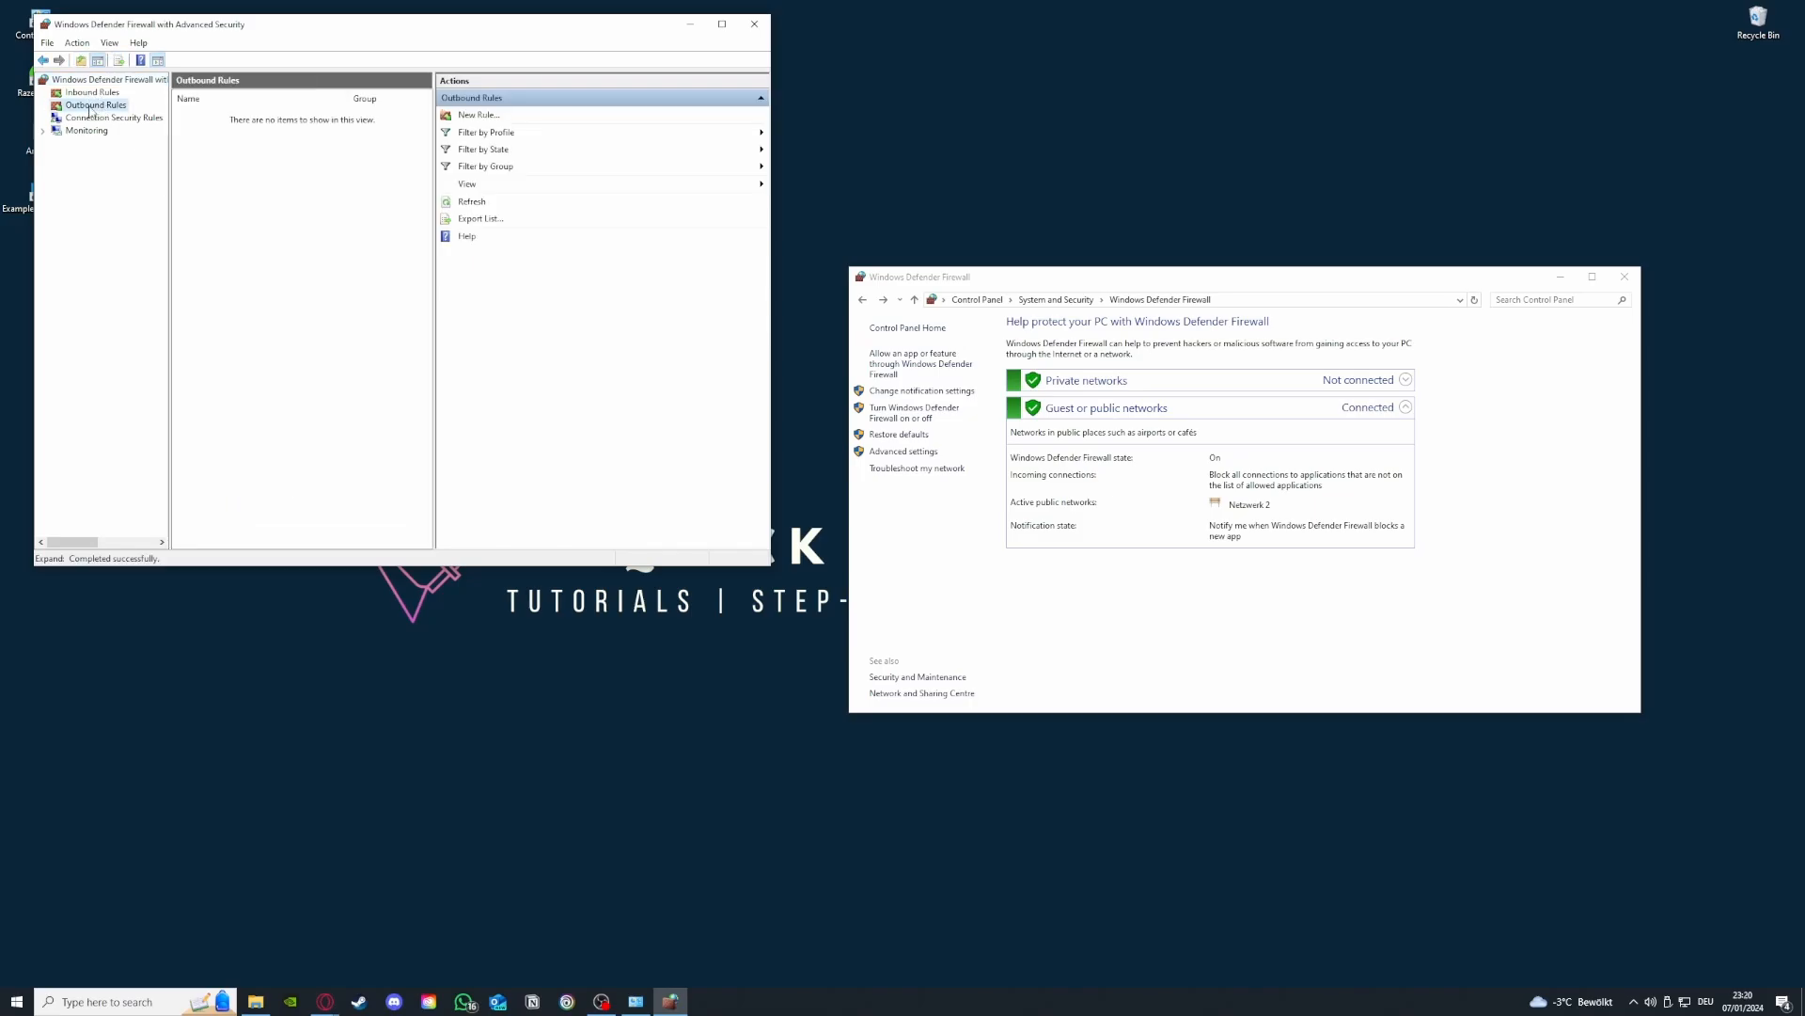
{"action": "left_click", "coordinate": [95, 104]}
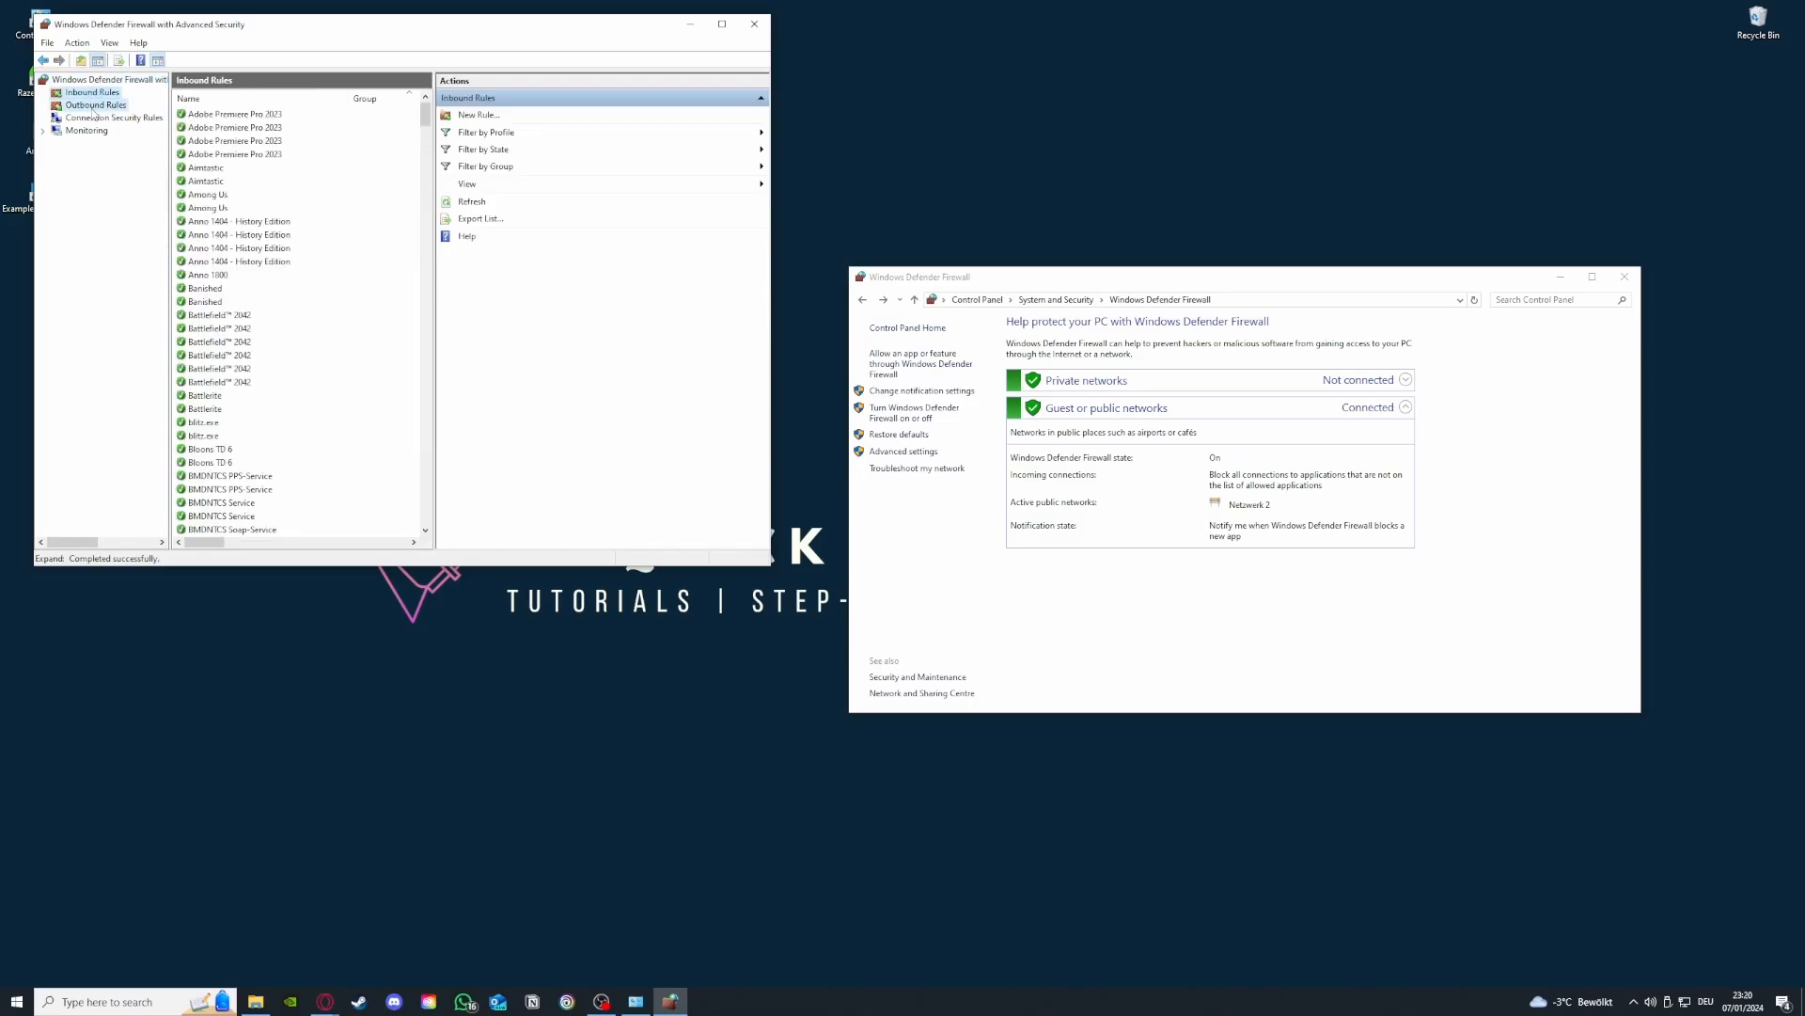
{"action": "left_click", "coordinate": [94, 93]}
{"action": "scroll", "coordinate": [294, 281], "scroll_direction": "down", "scroll_amount": 5}
{"action": "scroll", "coordinate": [294, 281], "scroll_direction": "down", "scroll_amount": 12}
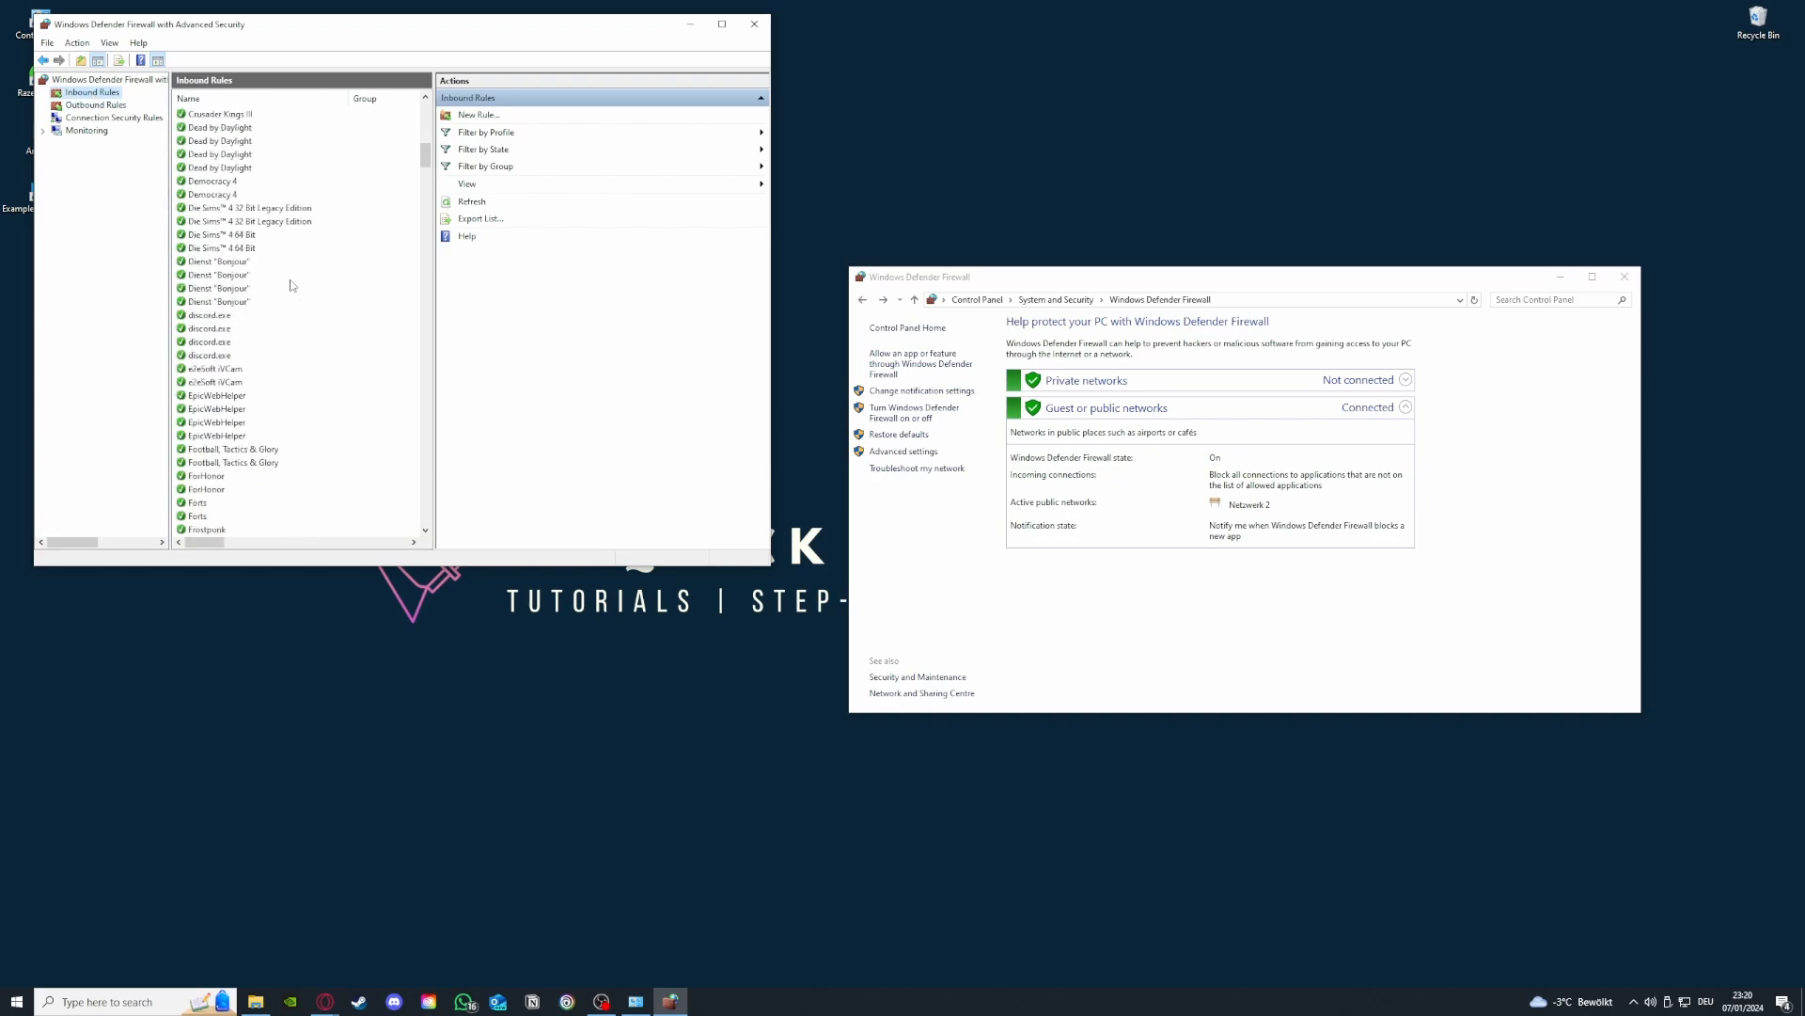
Open the New Inbound Rule Wizard, cancel it at the rule type choice, and examine the remaining inbound rules.
{"action": "left_click", "coordinate": [508, 117]}
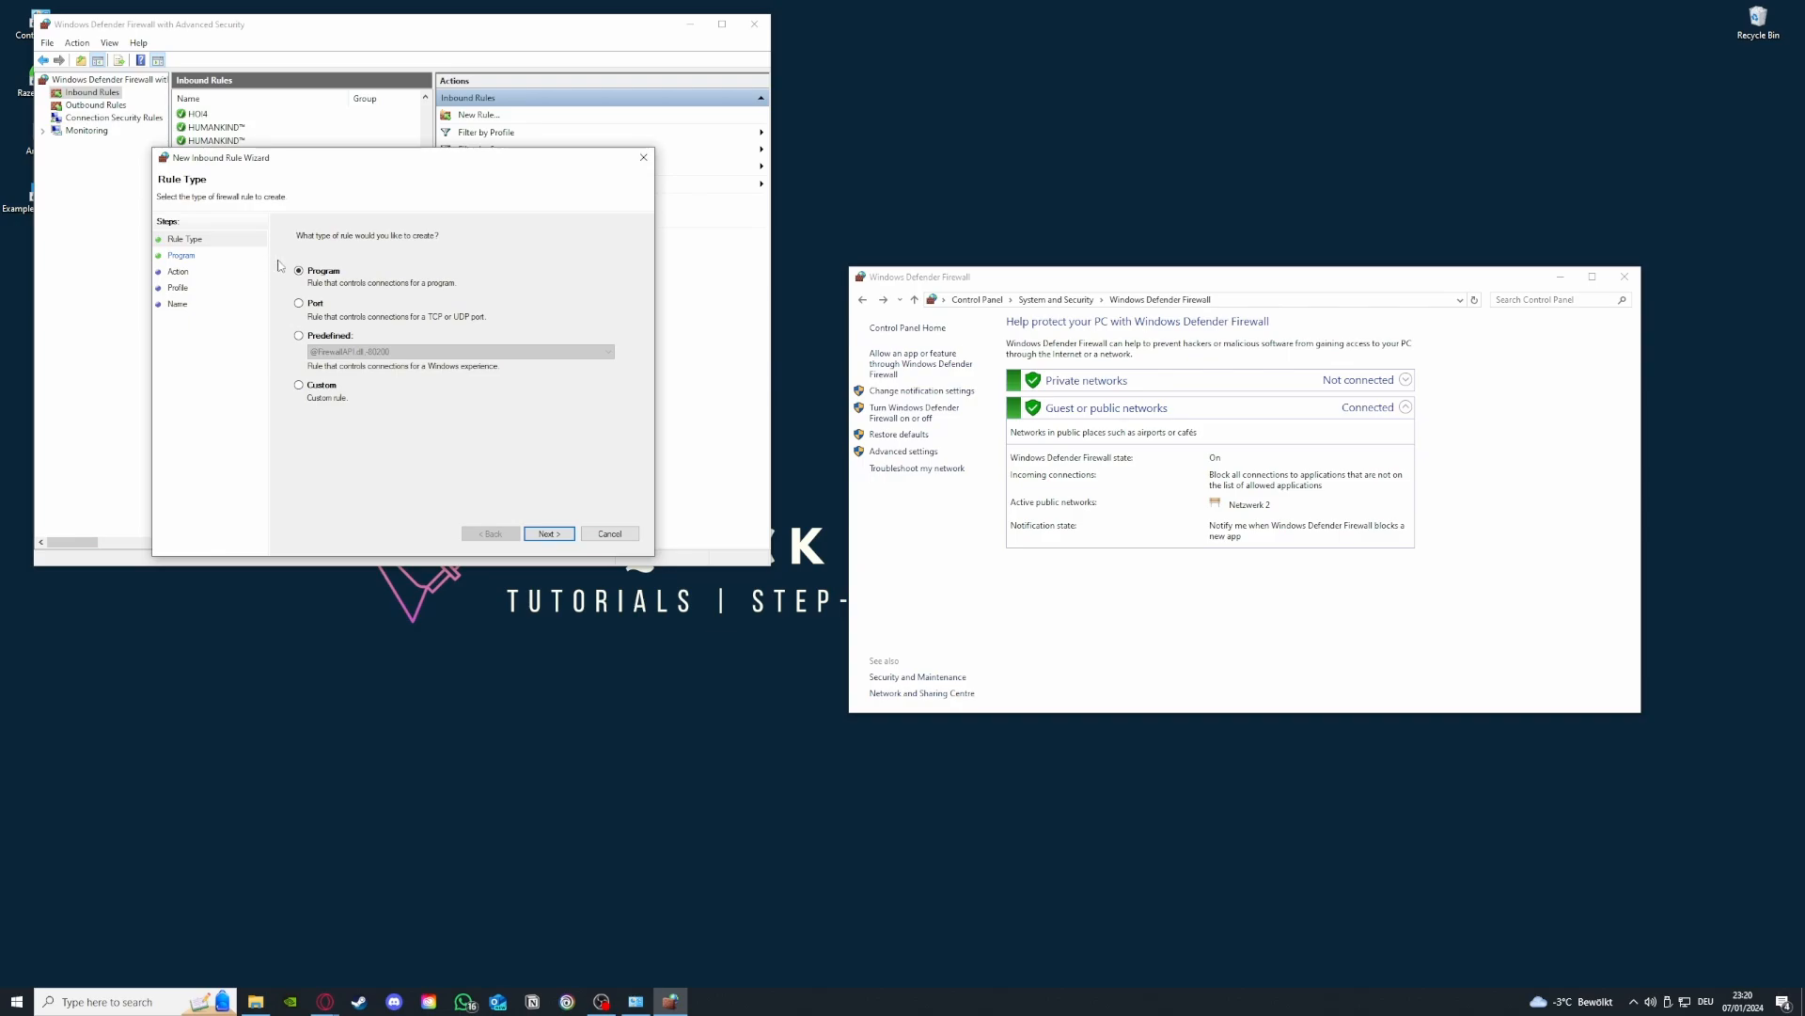
{"action": "left_click", "coordinate": [649, 159]}
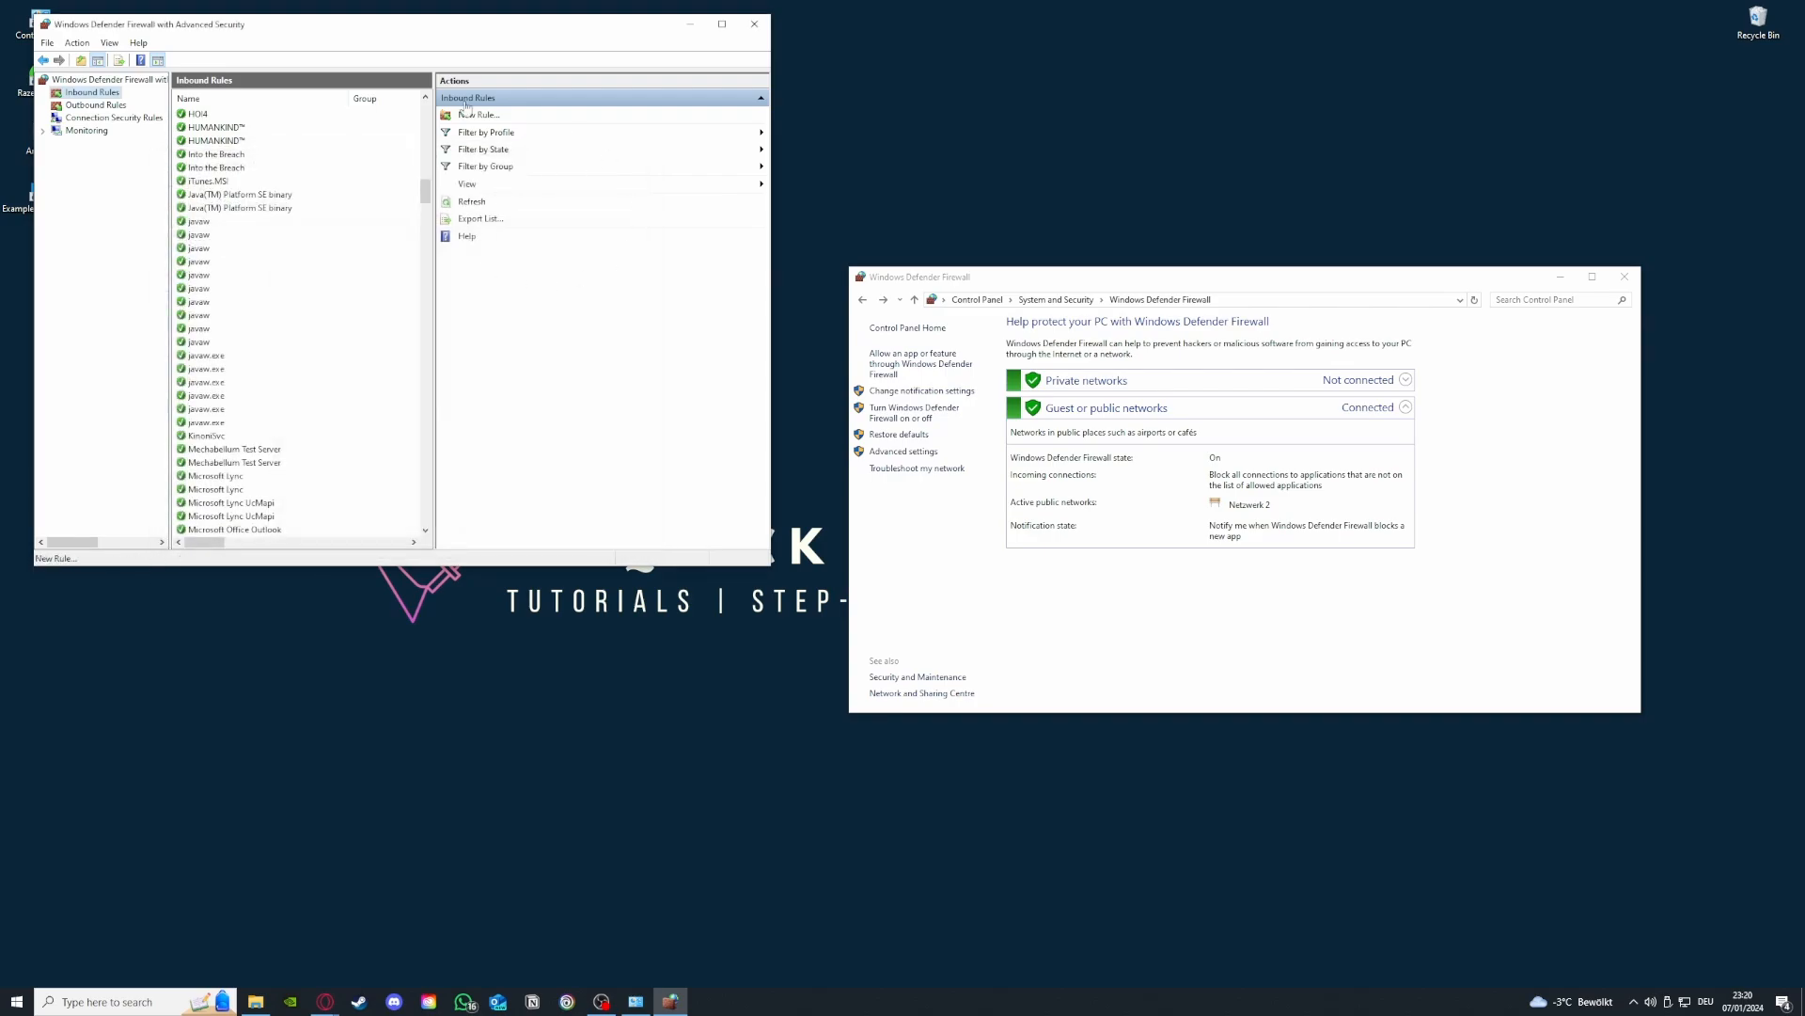
{"action": "scroll", "coordinate": [331, 454], "scroll_direction": "down", "scroll_amount": 10}
{"action": "scroll", "coordinate": [331, 455], "scroll_direction": "down", "scroll_amount": 8}
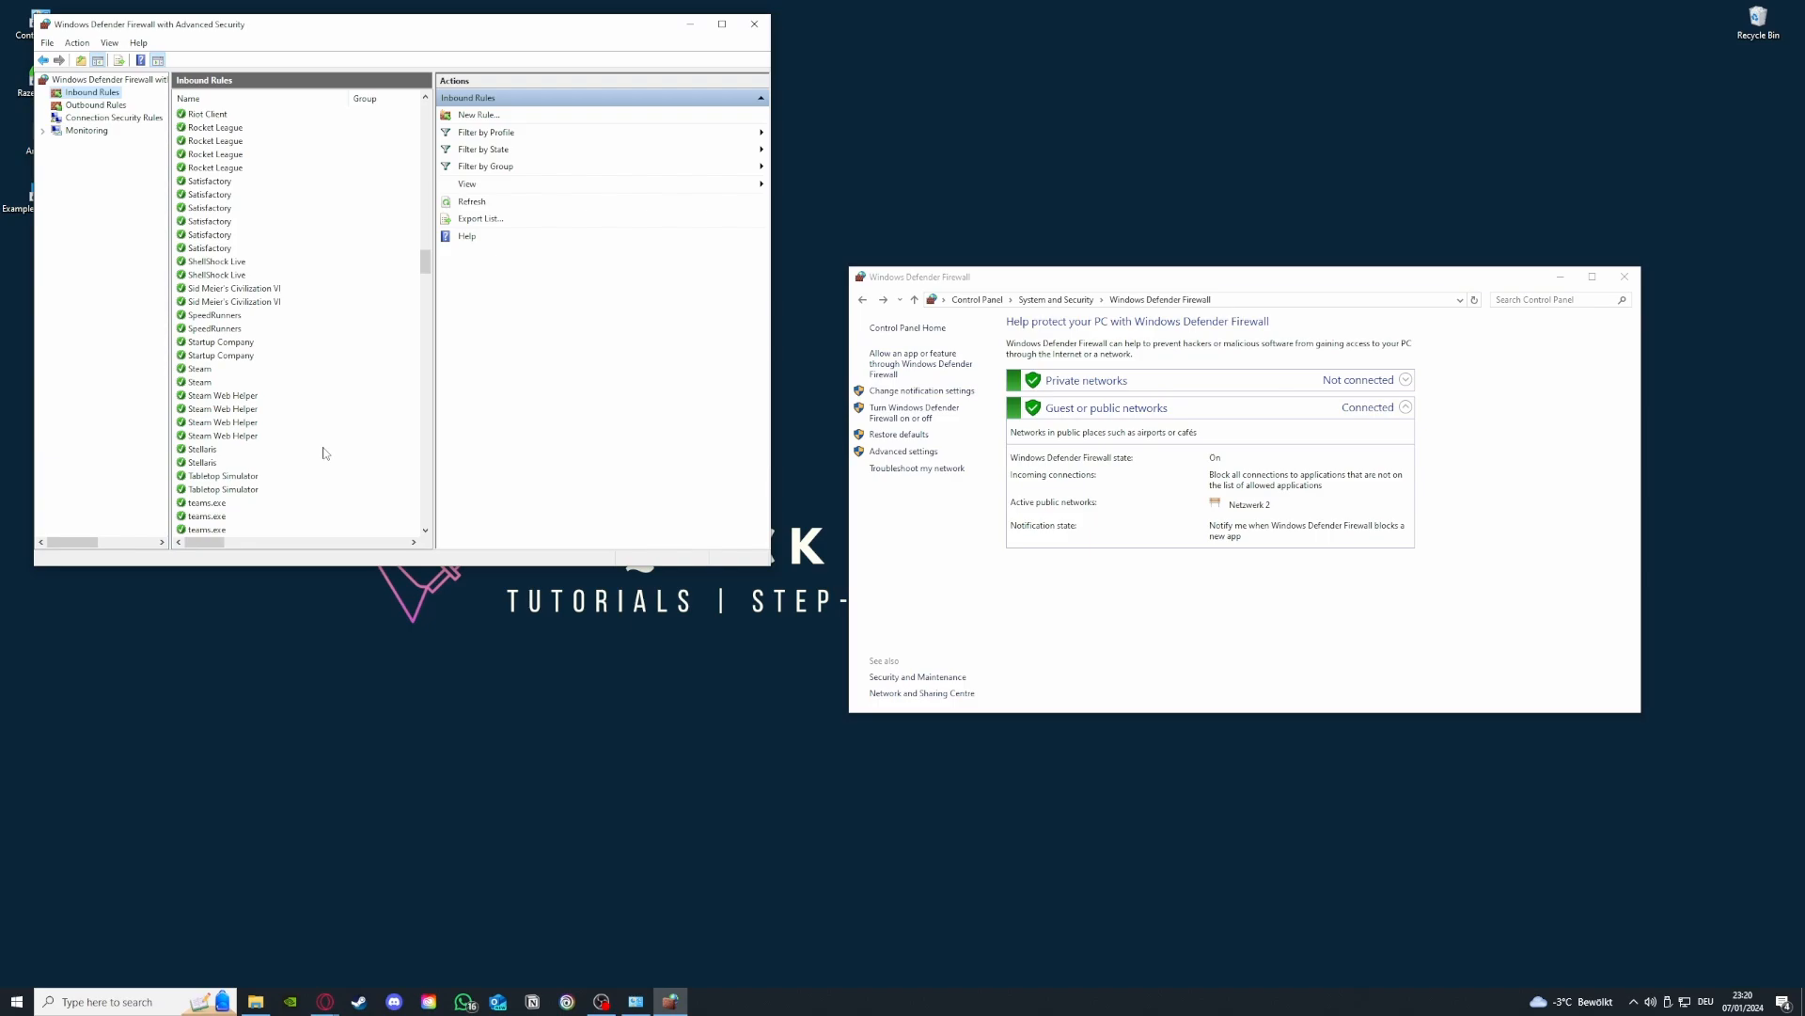
Examine the outbound rules and compare them with the inbound rules, ending on the outbound list.
{"action": "left_click", "coordinate": [95, 105]}
{"action": "left_click", "coordinate": [94, 93]}
{"action": "left_click", "coordinate": [96, 105]}
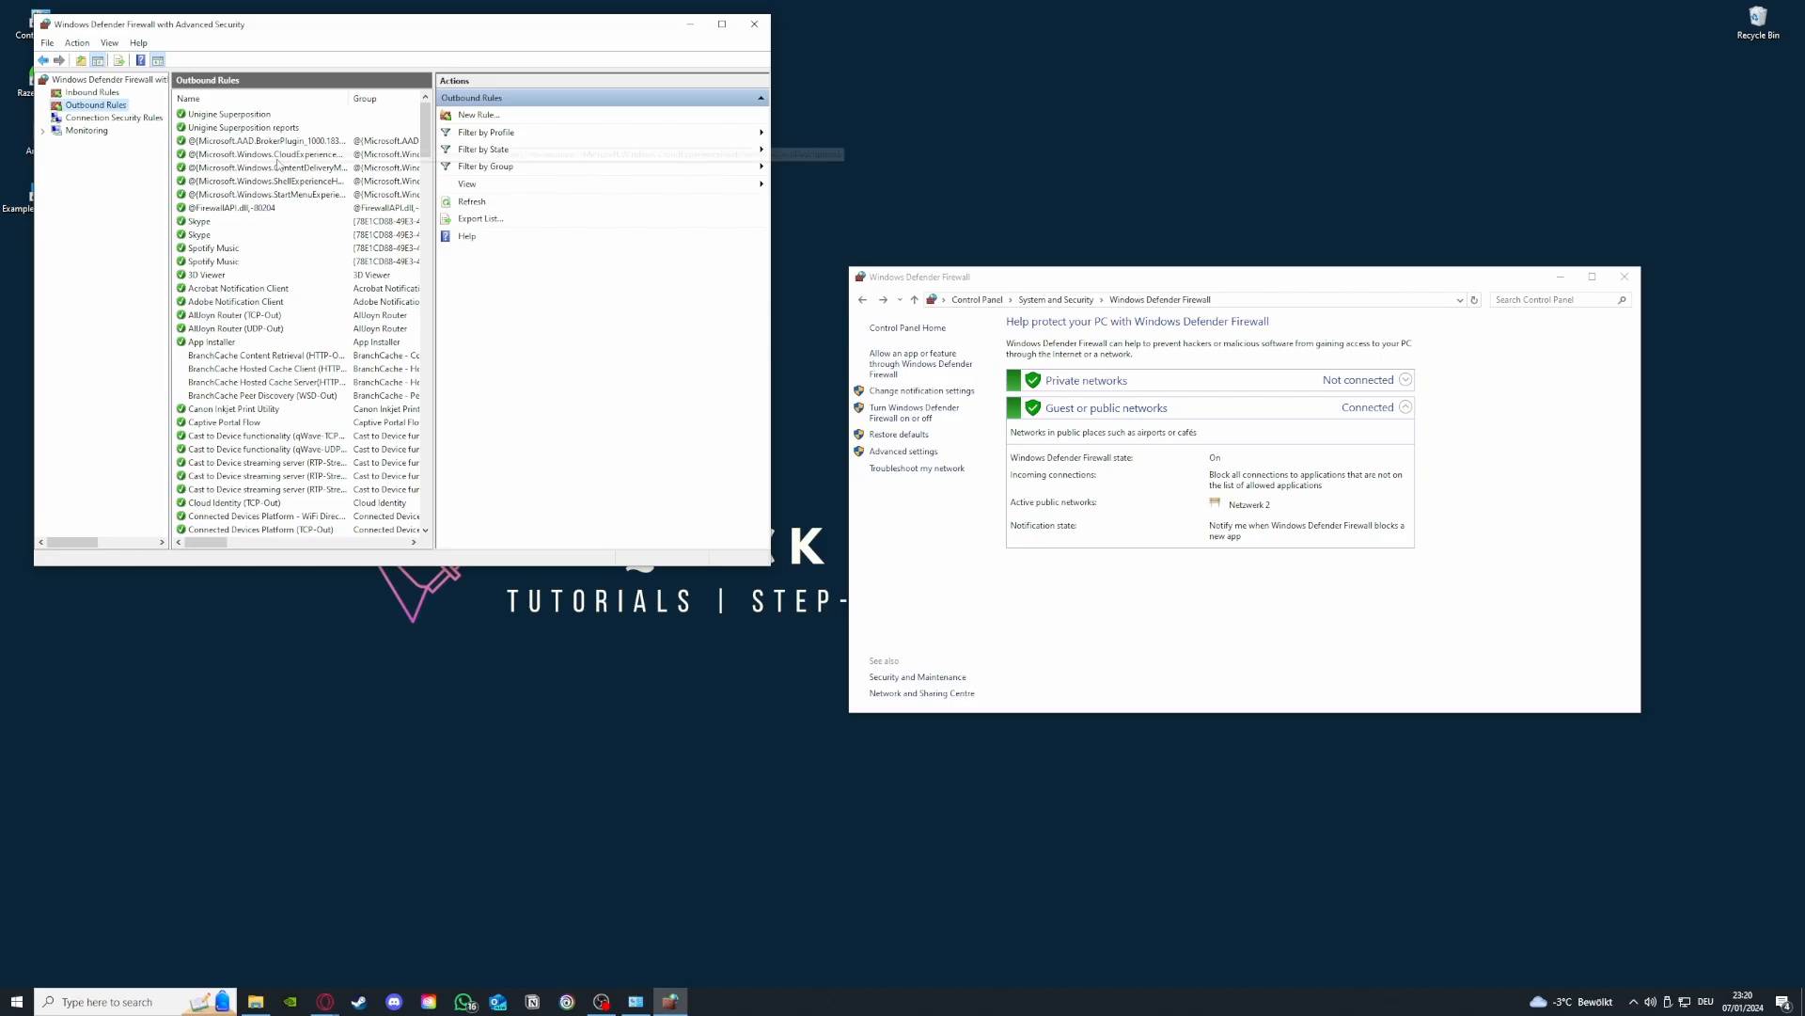
{"action": "scroll", "coordinate": [277, 169], "scroll_direction": "down", "scroll_amount": 12}
{"action": "left_click_drag", "start_coordinate": [427, 215], "coordinate": [195, 380]}
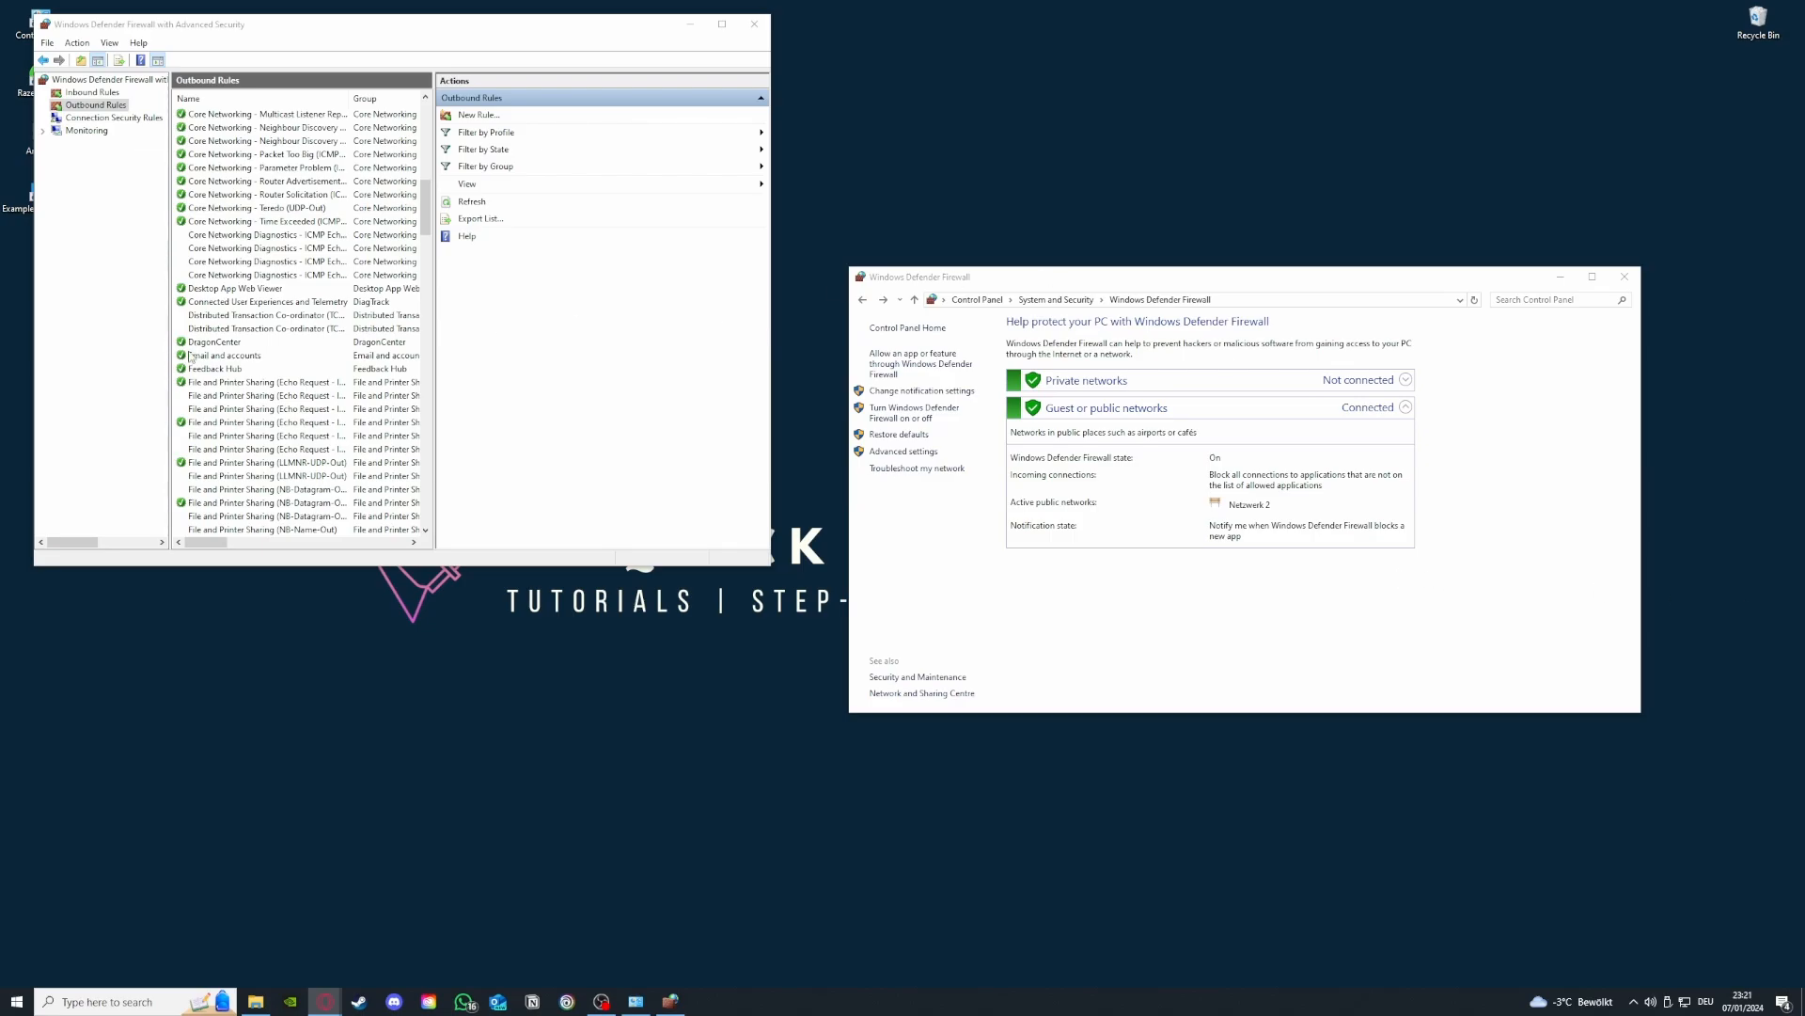
{"action": "scroll", "coordinate": [244, 376], "scroll_direction": "up", "scroll_amount": 15}
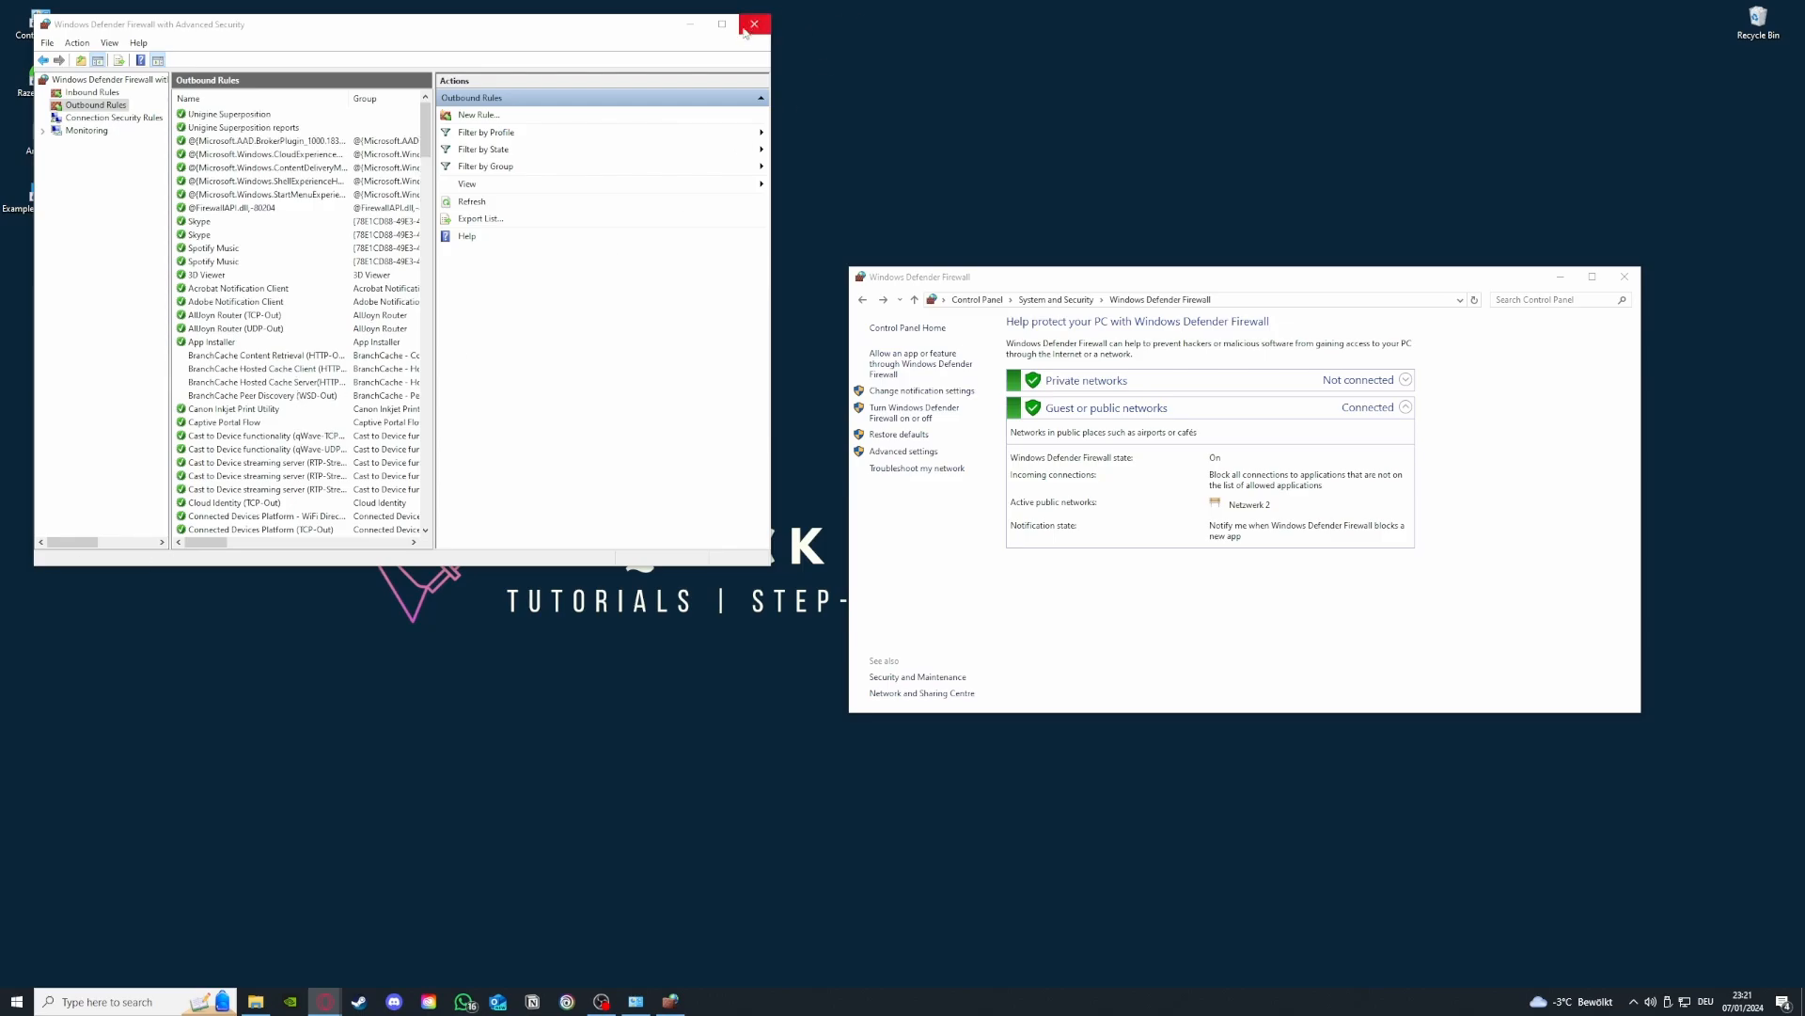
{"action": "left_click", "coordinate": [81, 92]}
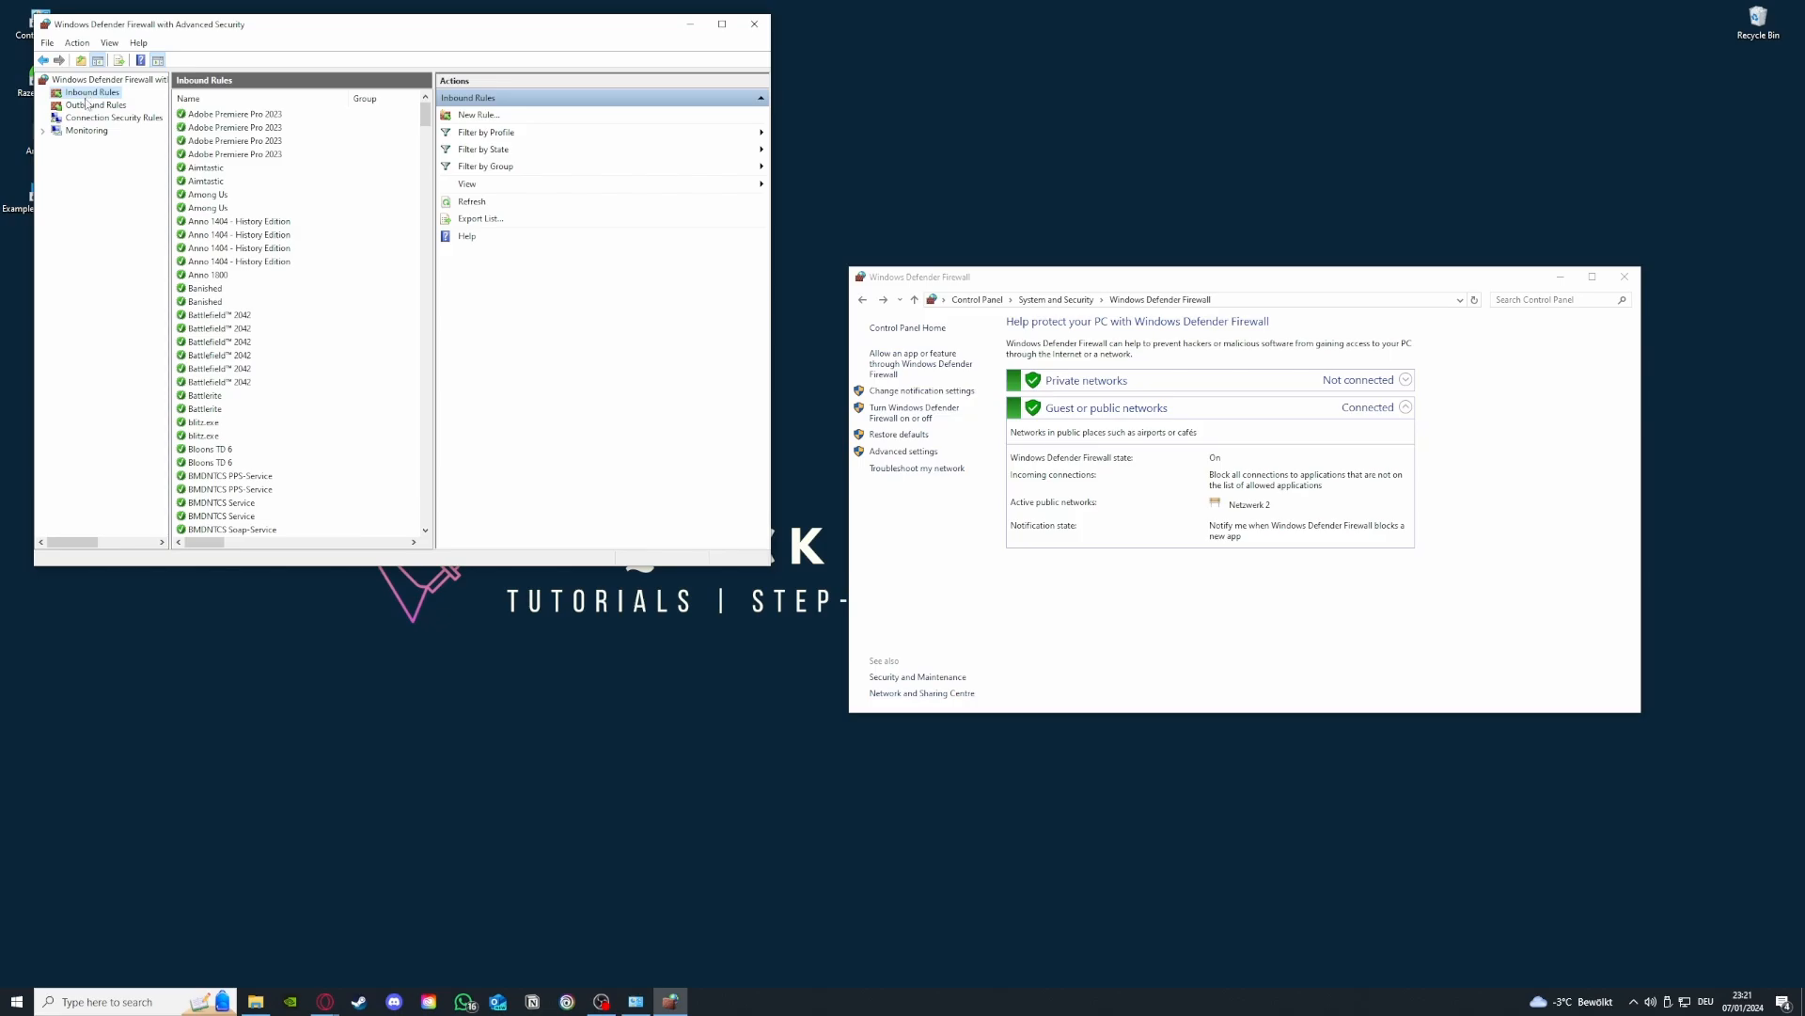
{"action": "left_click", "coordinate": [88, 106]}
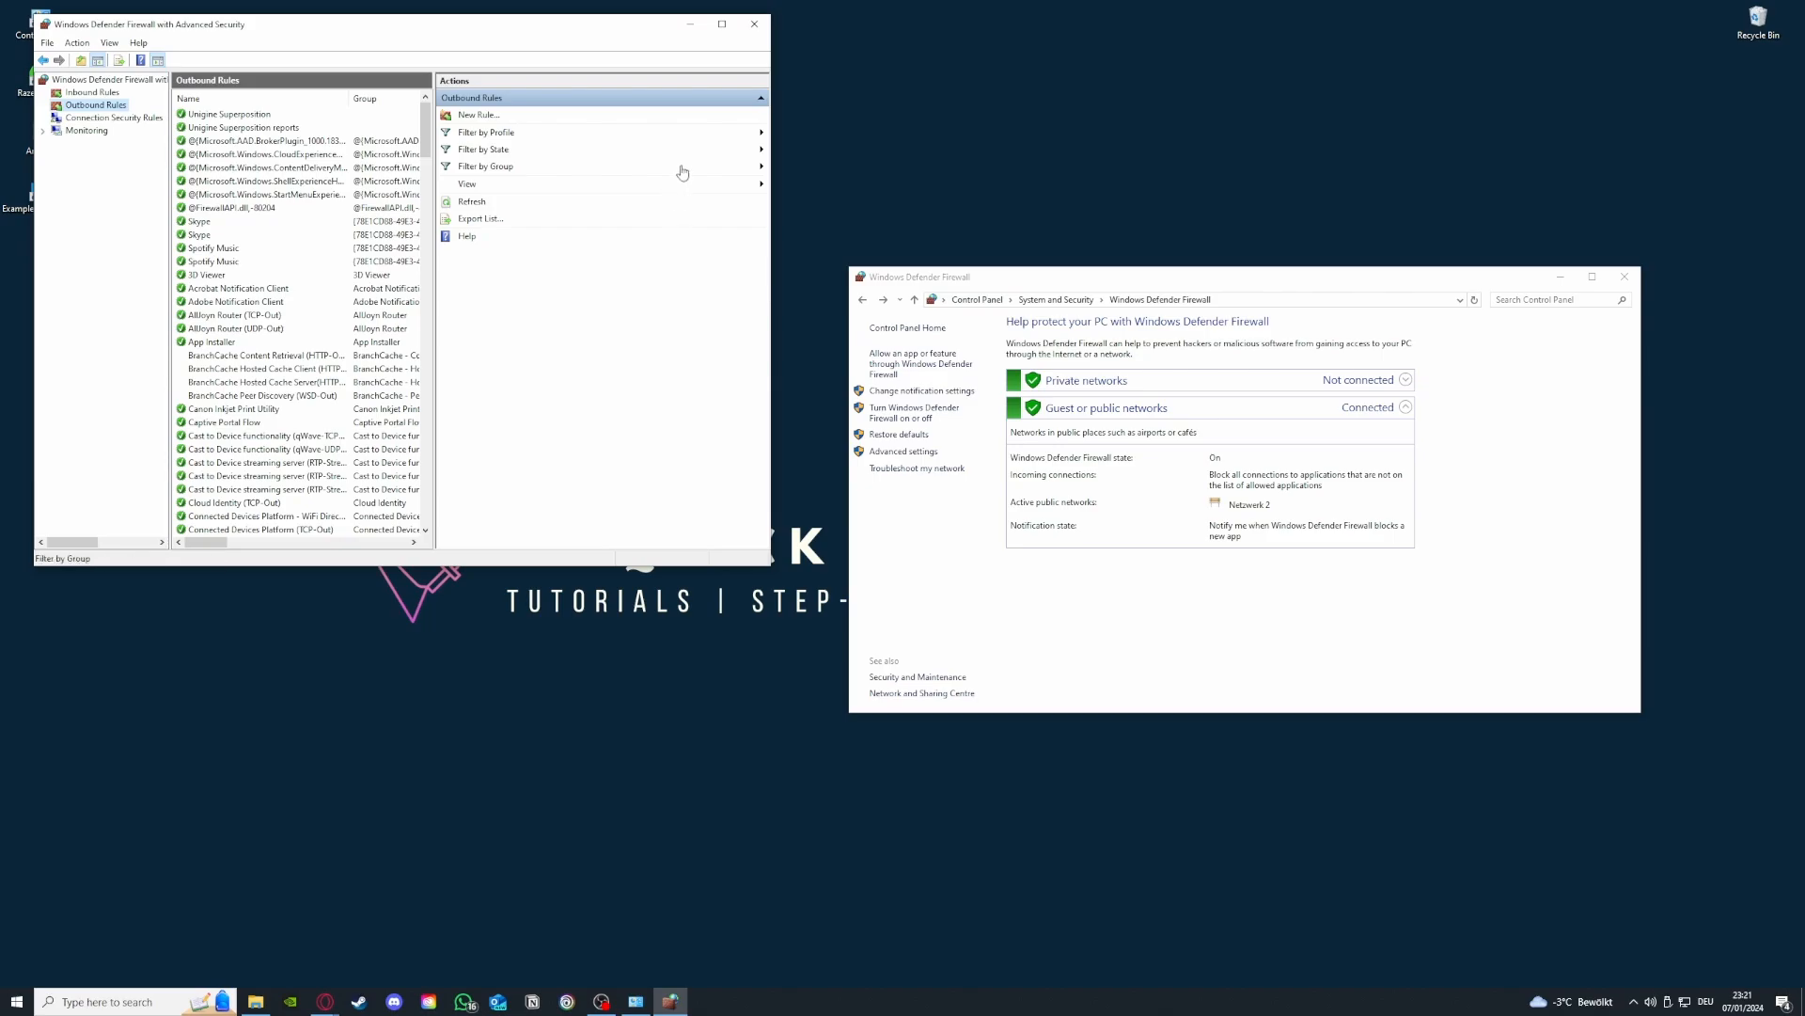
Close the advanced firewall and Control Panel windows and move the Example Application 2 shortcut elsewhere on the desktop.
{"action": "left_click", "coordinate": [754, 23]}
{"action": "left_click", "coordinate": [1624, 279]}
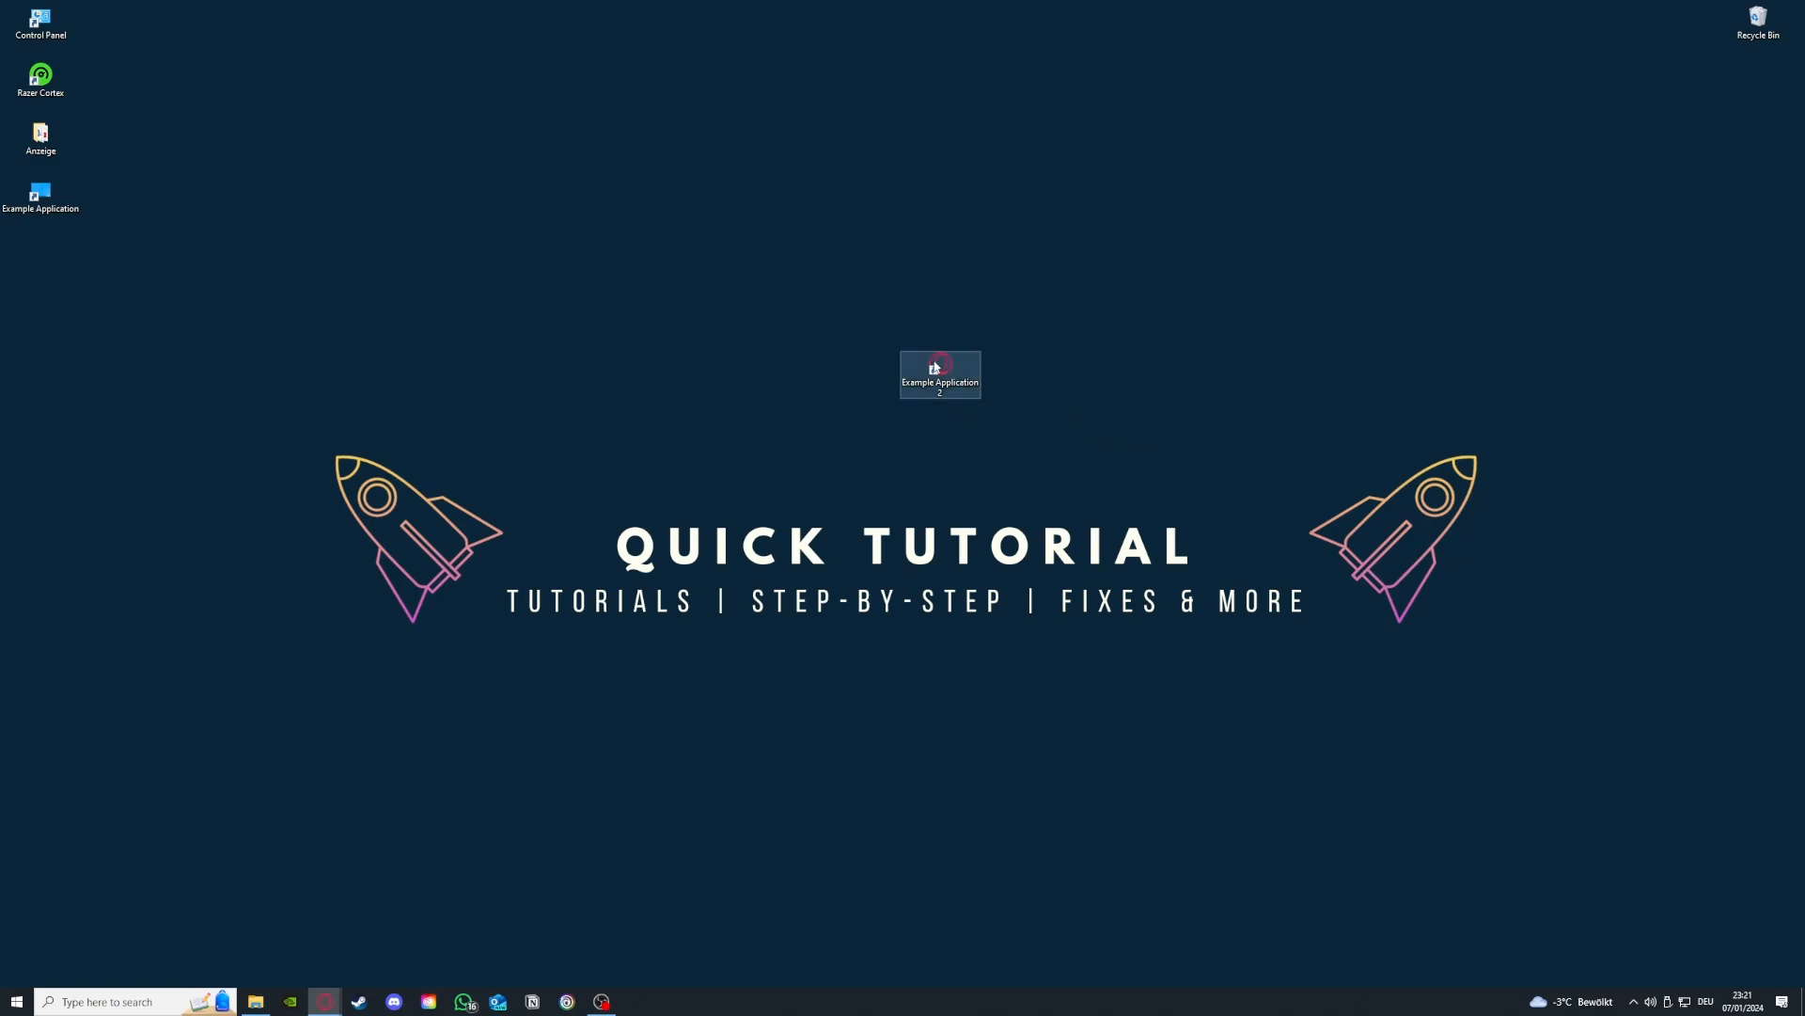
{"action": "left_click_drag", "start_coordinate": [941, 369], "coordinate": [696, 311]}
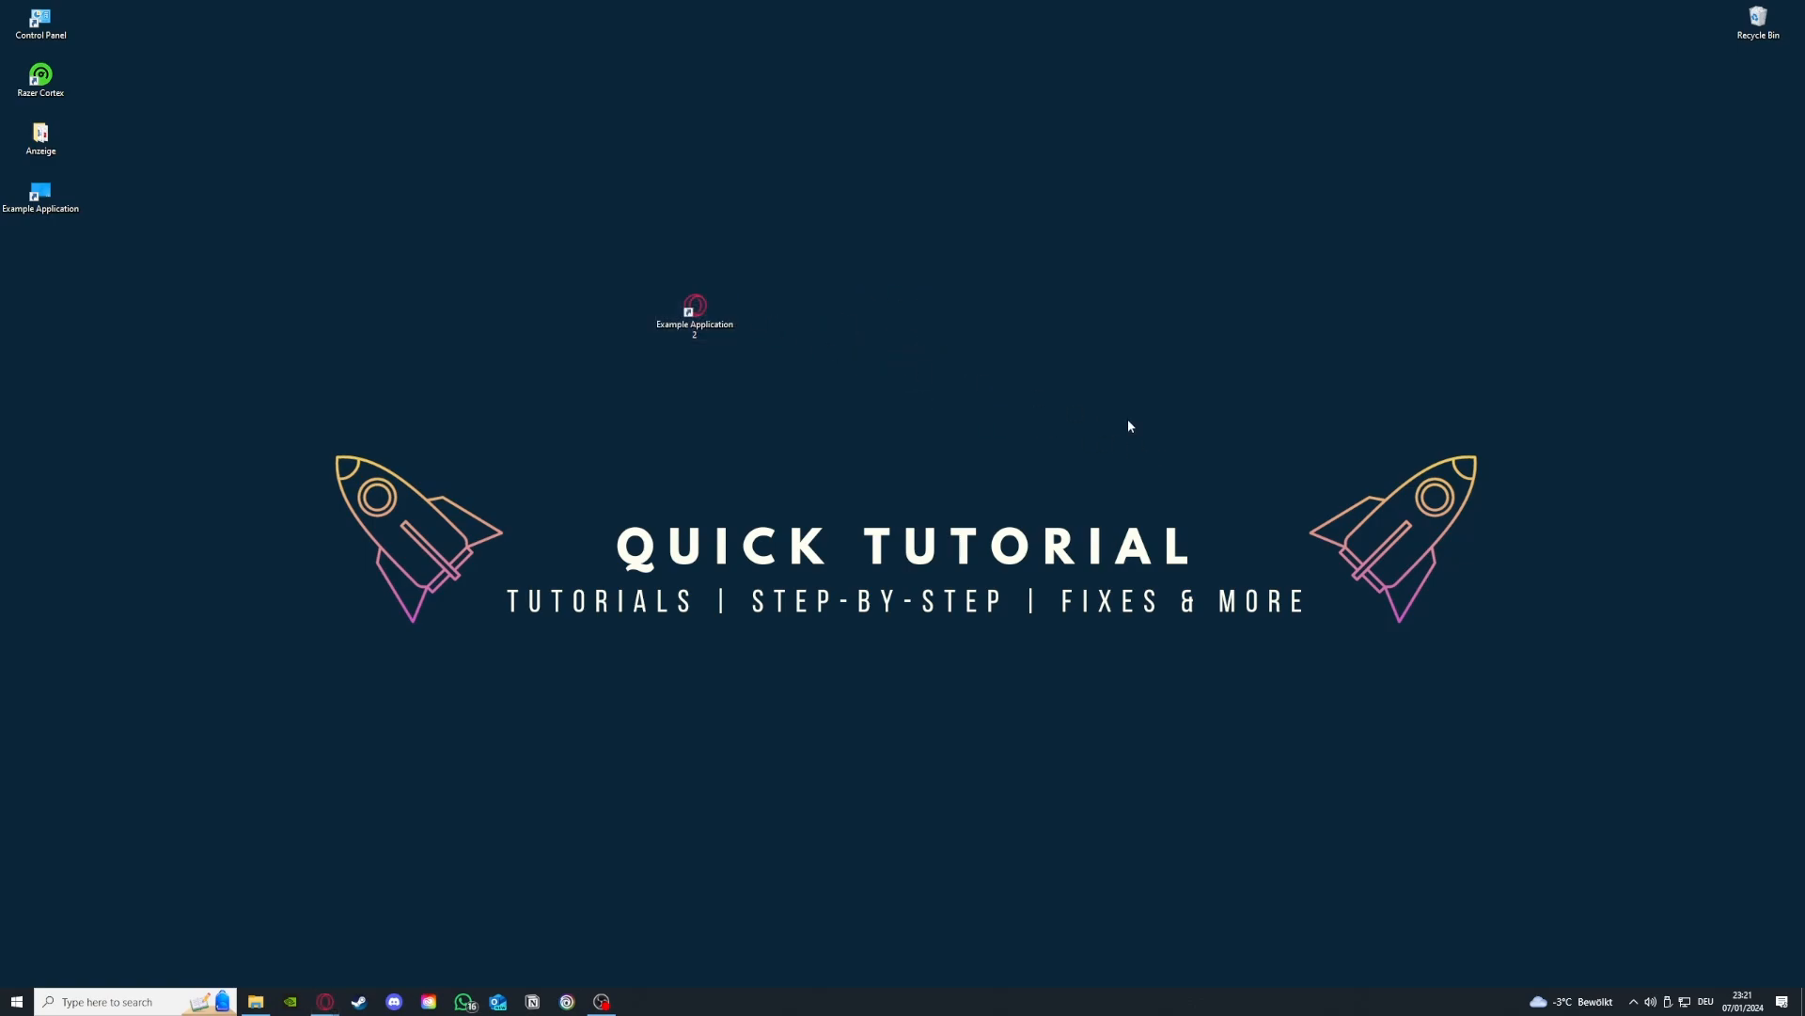